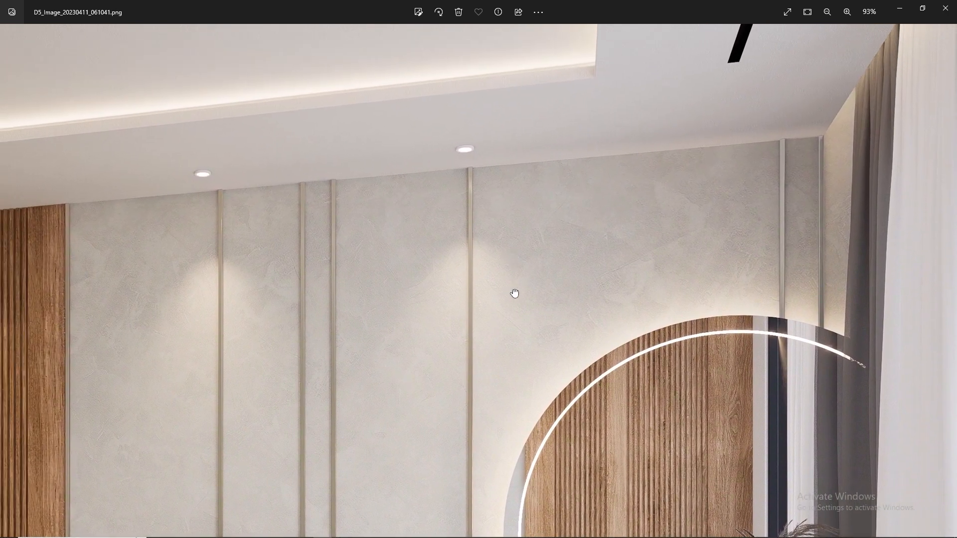
Examine the finished bedroom render's ceiling lighting, wall panels, wardrobe and bed area up close.
drag(513, 292, 743, 120)
drag(421, 371, 561, 281)
drag(272, 248, 542, 291)
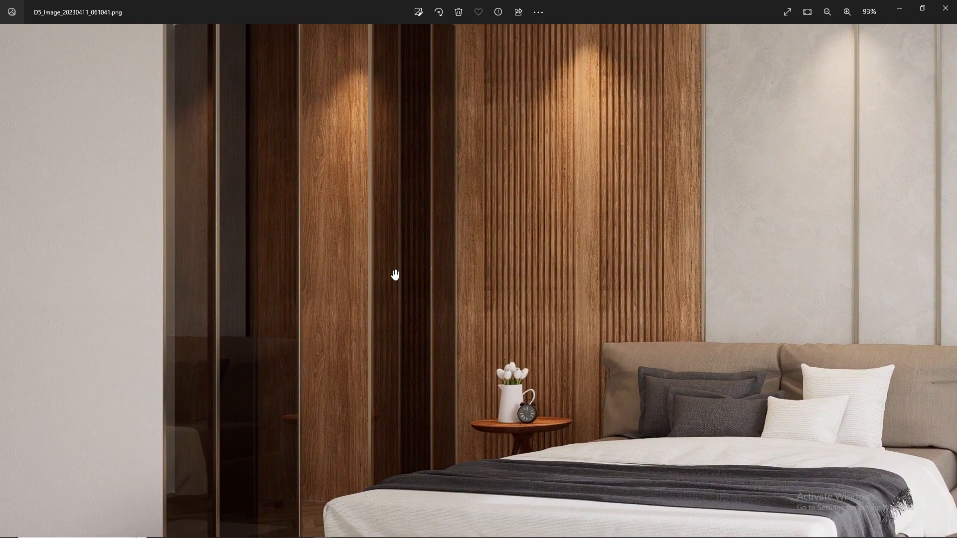
double_click(253, 270)
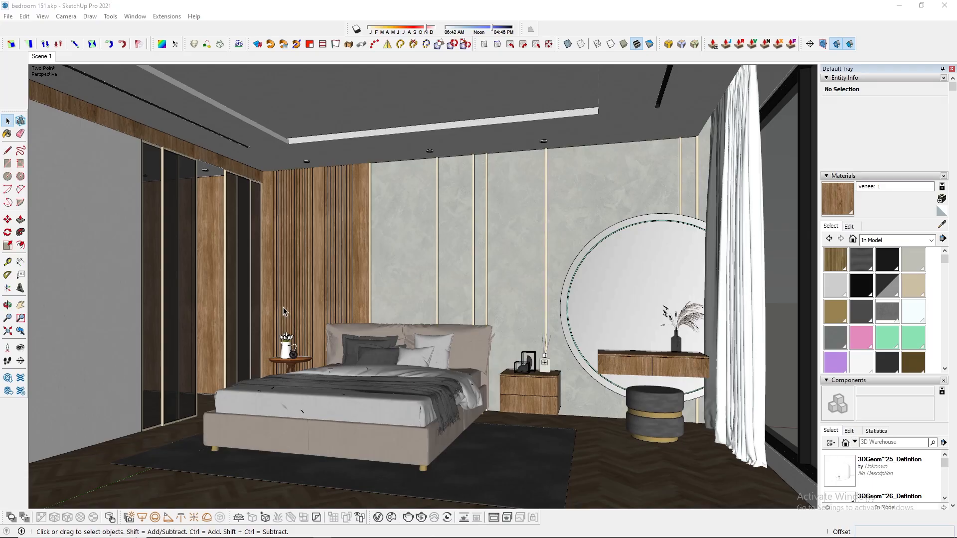
Switch to SketchUp, return to the Scene 1 view and purge unused items from the bedroom 151 model.
middle_drag(316, 303, 192, 200)
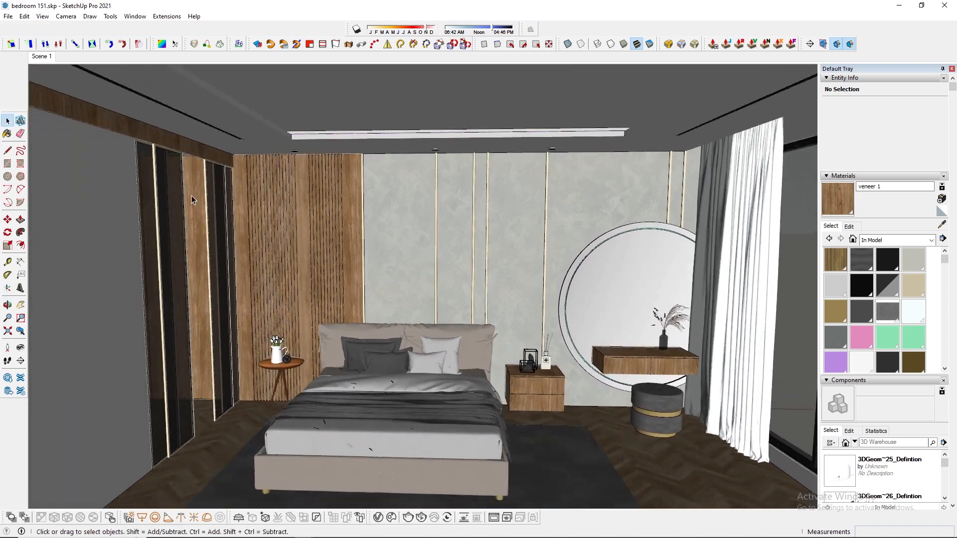
click(47, 58)
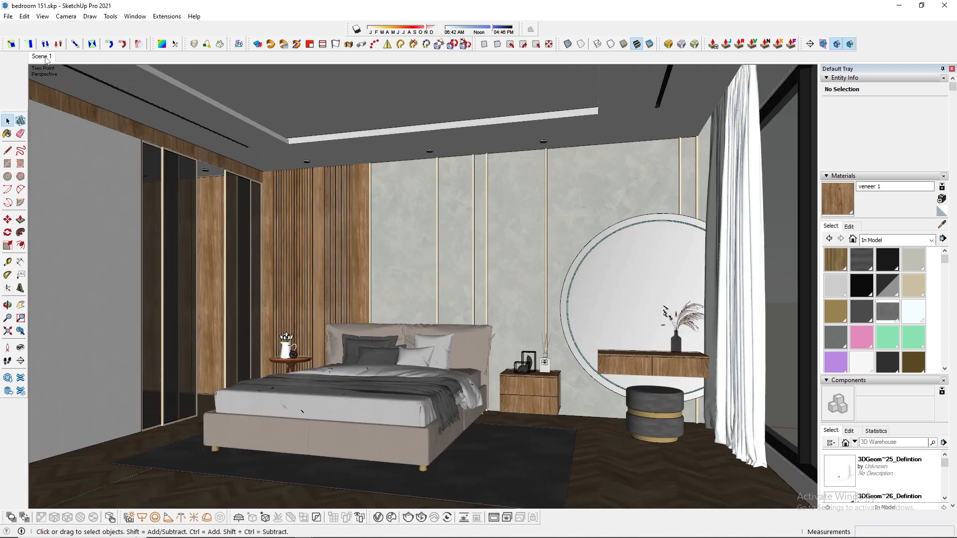
click(133, 17)
click(152, 68)
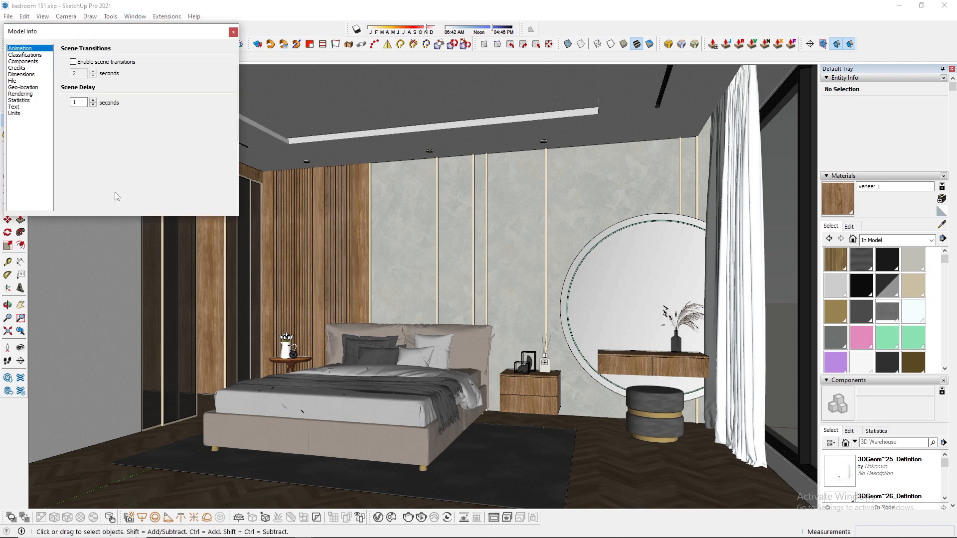
click(20, 100)
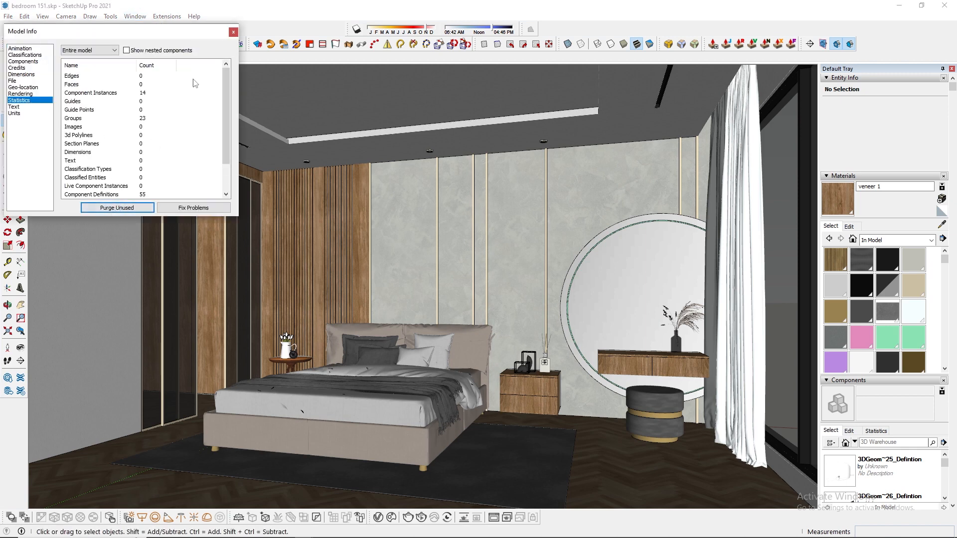
click(233, 33)
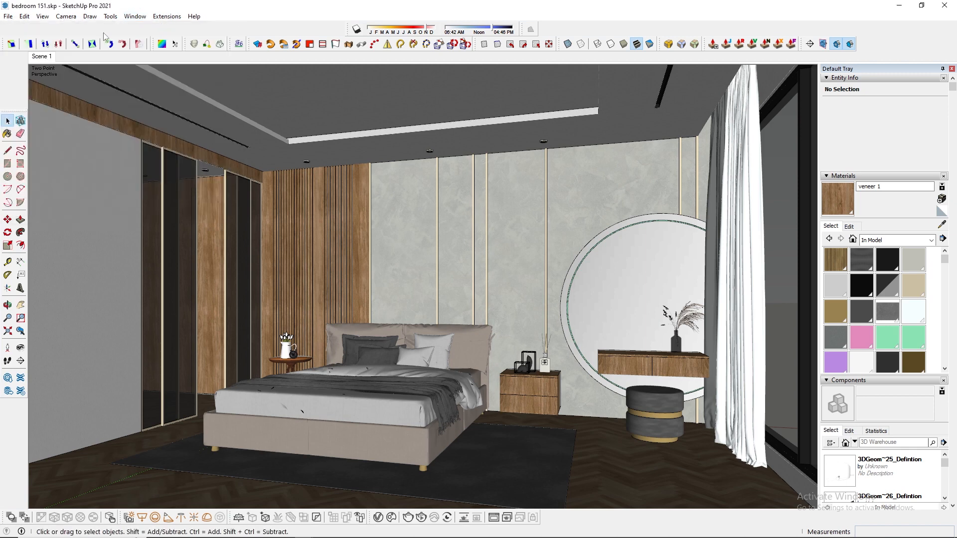
Unhide all hidden geometry in the bedroom model and save the file.
click(25, 16)
mouse_move(95, 171)
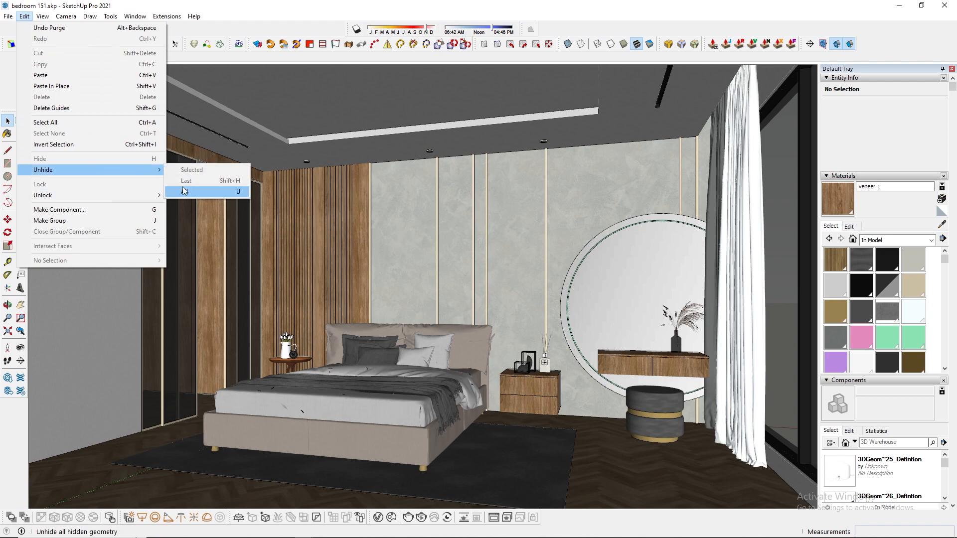
click(184, 191)
click(8, 17)
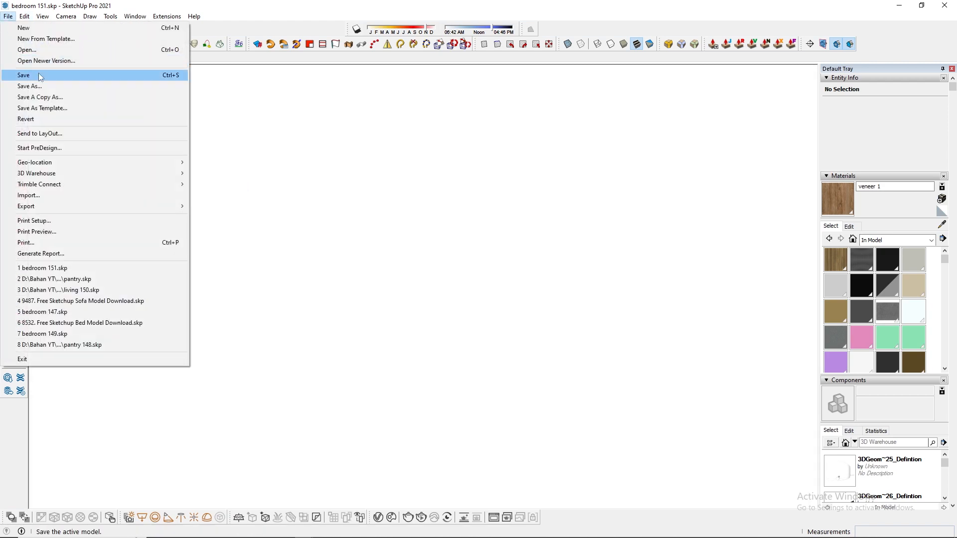
click(38, 74)
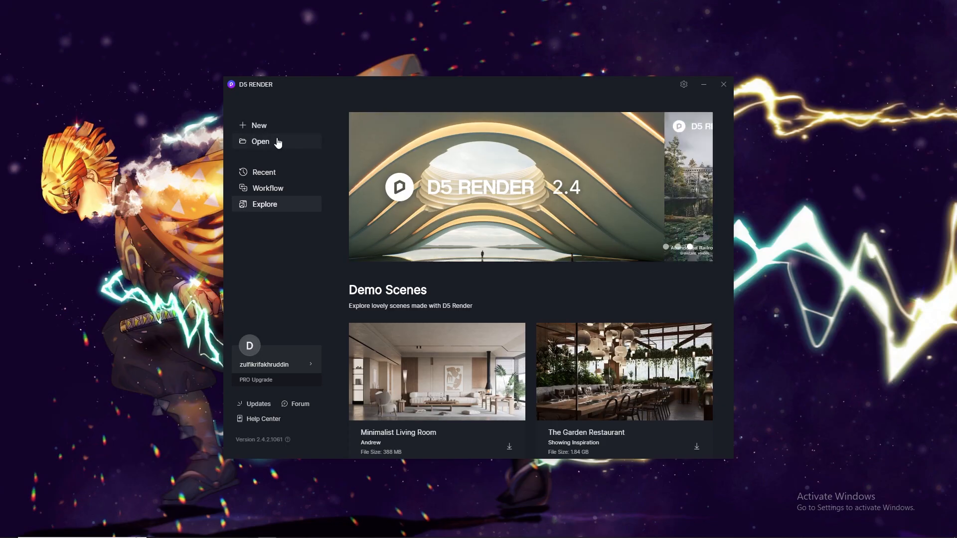
Switch to D5 Render and open the bedroom 151 project.
click(260, 141)
double_click(461, 192)
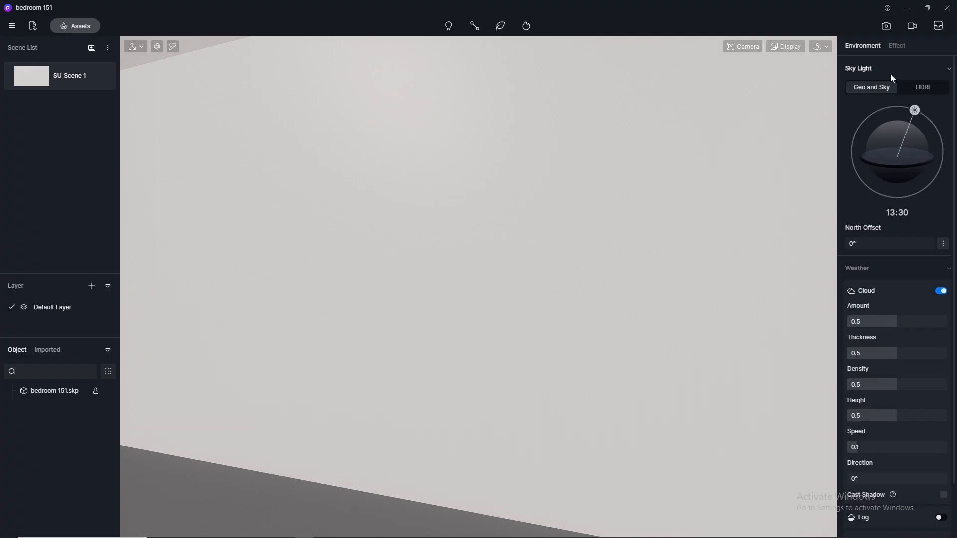
Enter image mode and set the camera navigation to Fly with a speed of 1.
click(885, 27)
click(824, 47)
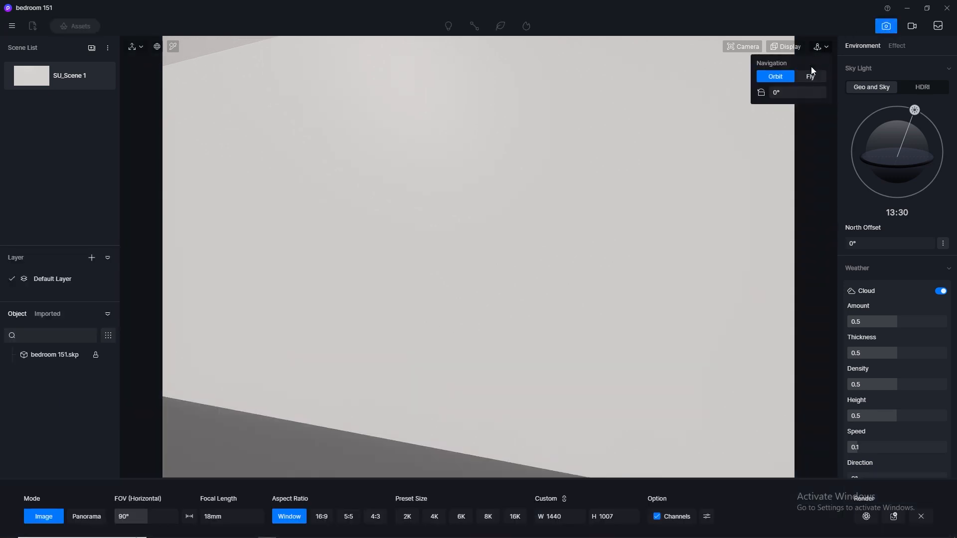
click(810, 77)
click(794, 90)
key(Return)
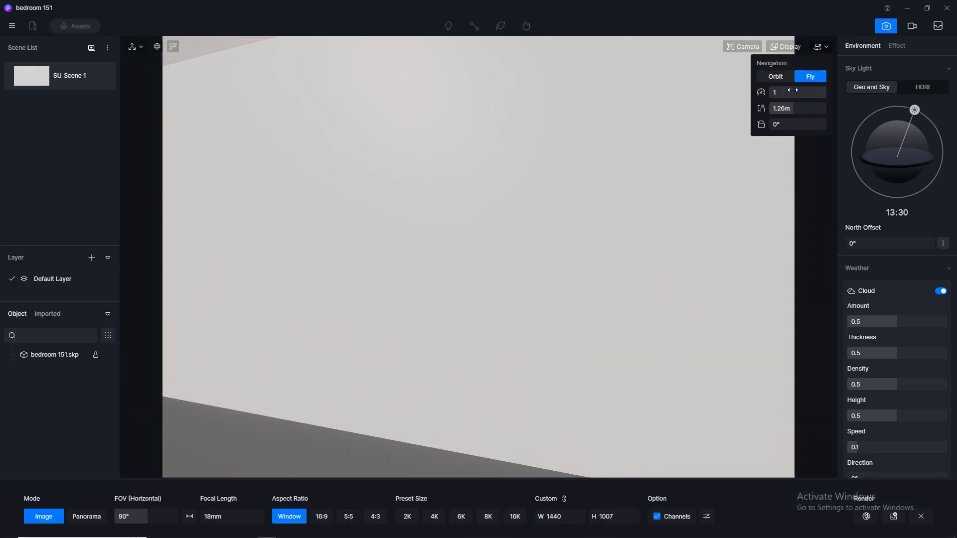
Set the camera's field of view to 80° and its clipping plane to 234.6 to see inside the bedroom.
click(746, 46)
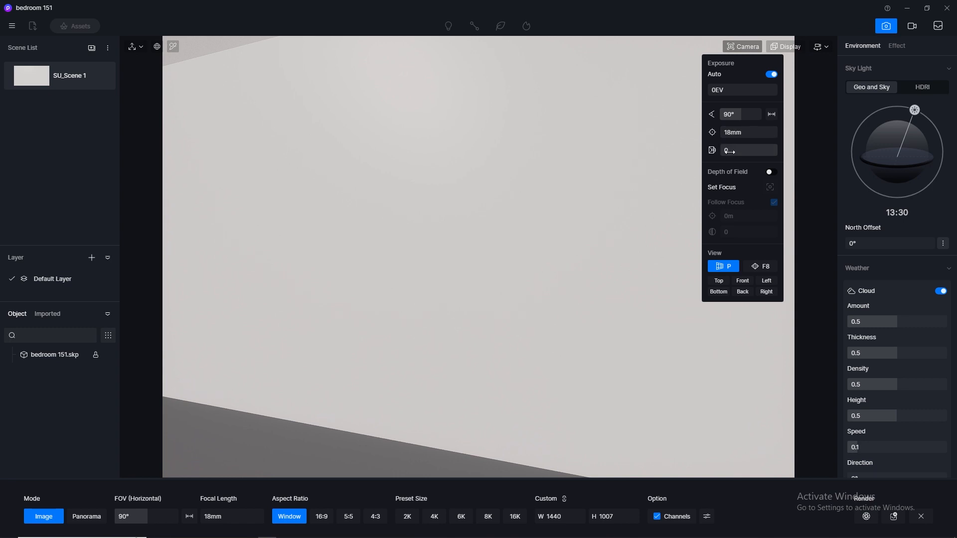
click(732, 115)
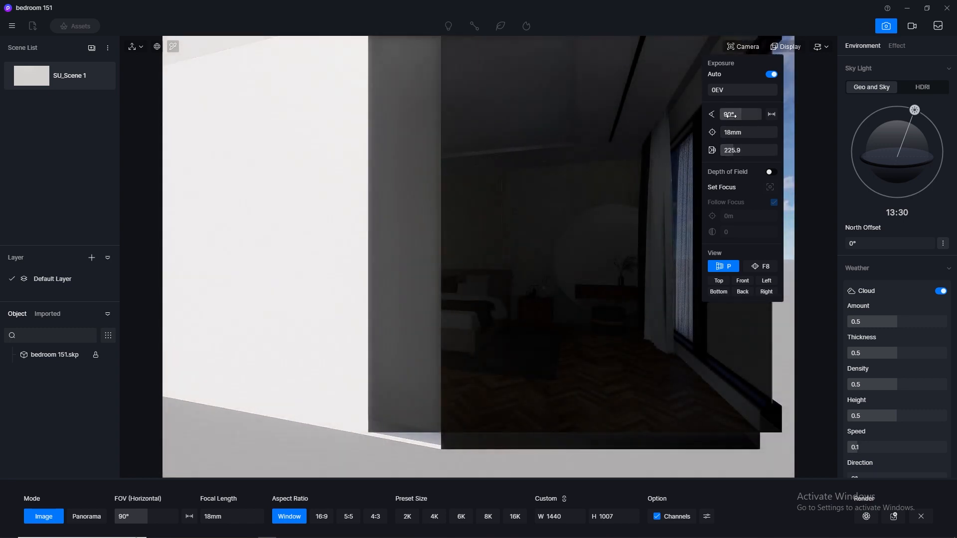
text(80)
key(Return)
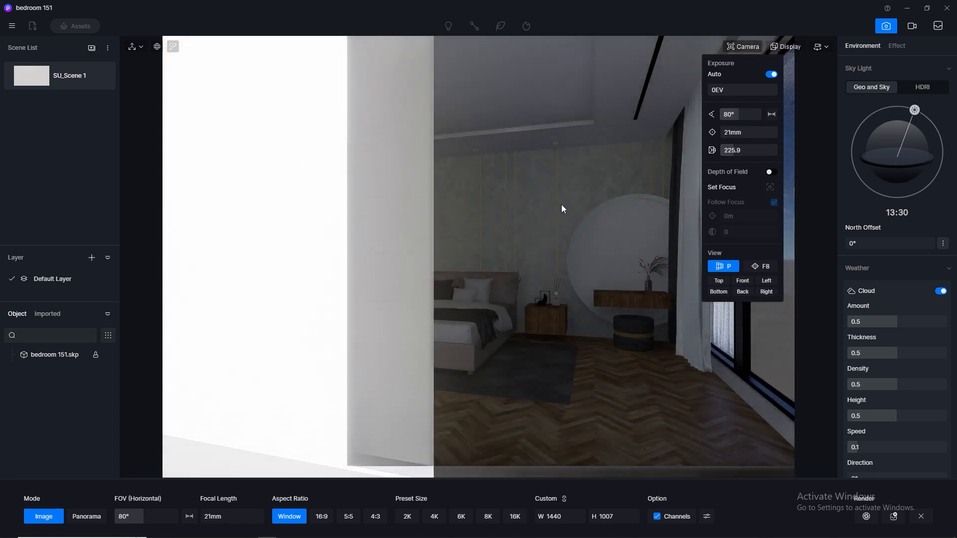
click(737, 149)
text(182.4)
key(Return)
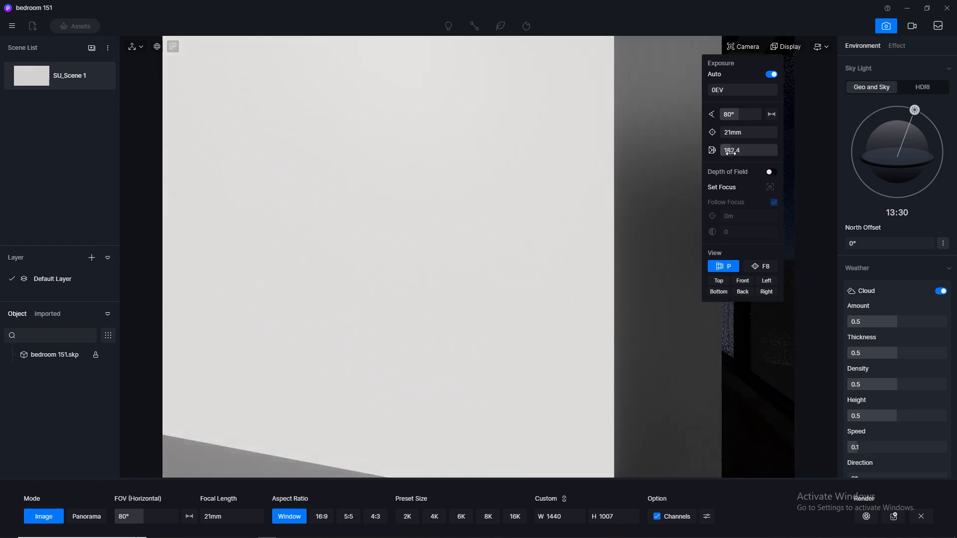
drag(731, 153, 734, 153)
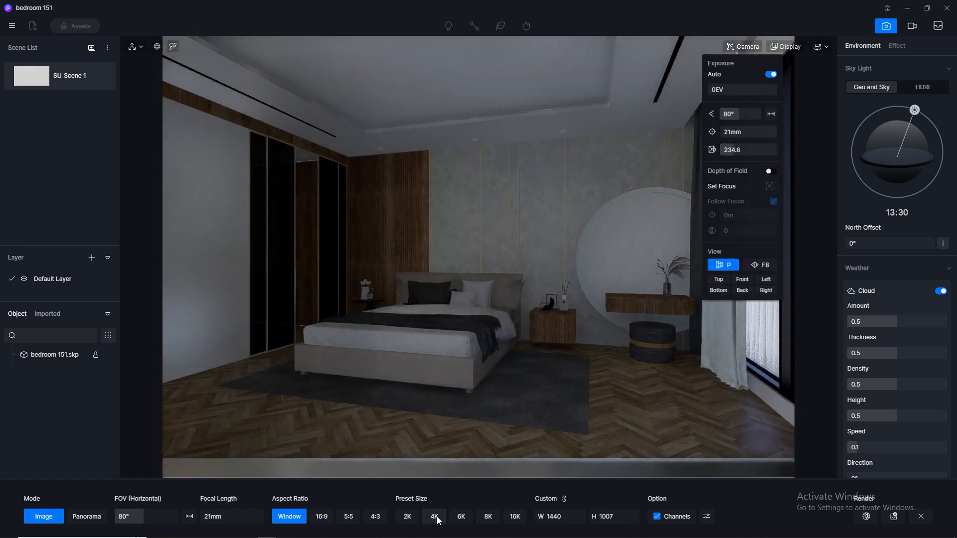
Choose the 4K preset size and update SU_Scene 1 with a reframed camera view of the whole bedroom.
click(434, 517)
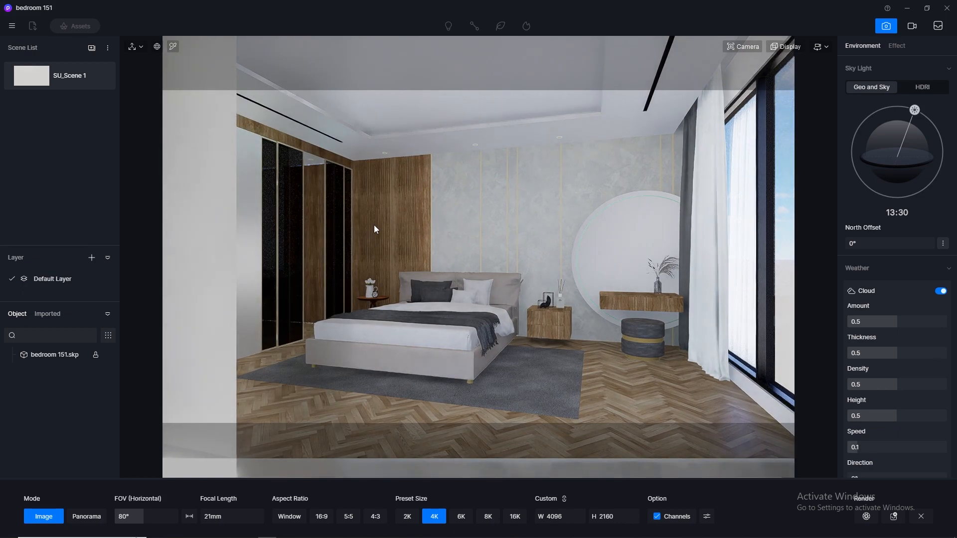
key(w)
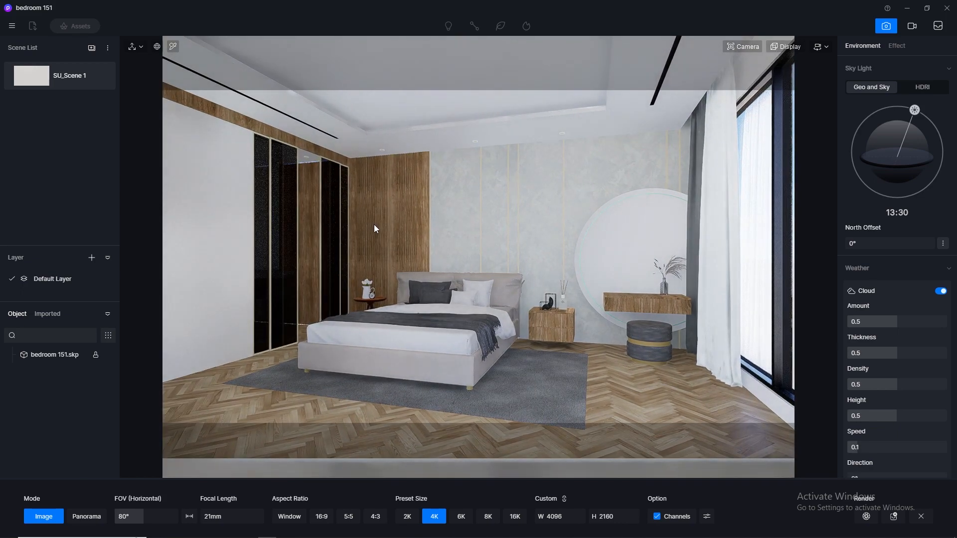
key(d)
key(d)
key(a)
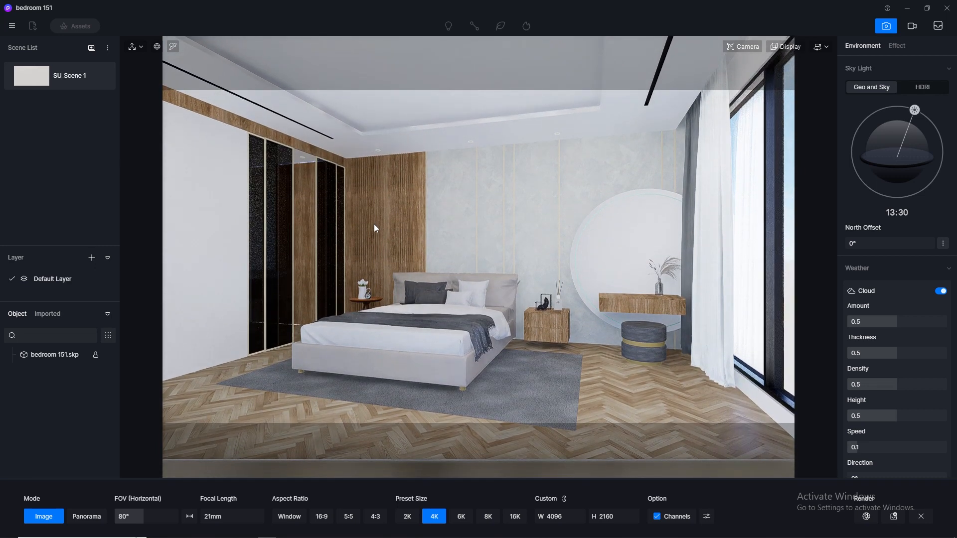
key(e)
key(q)
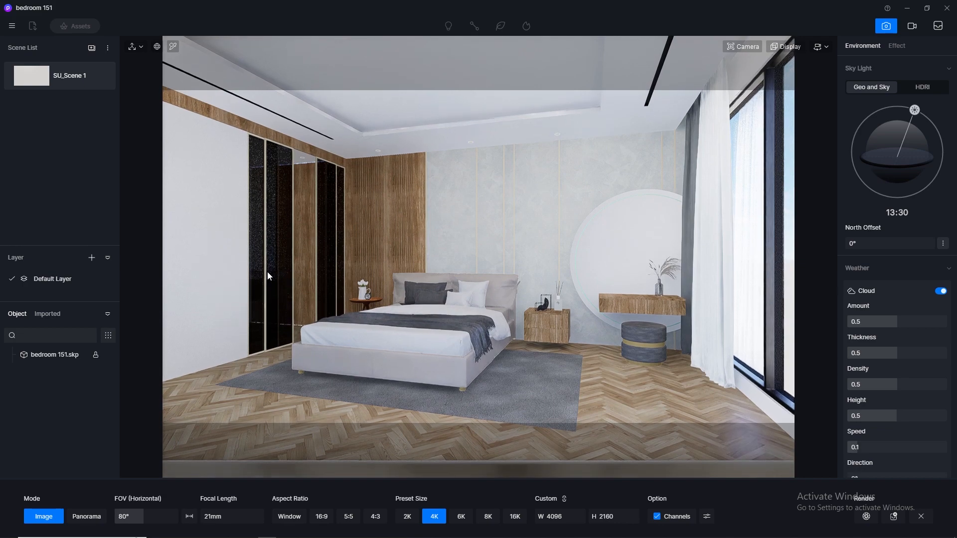
key(q)
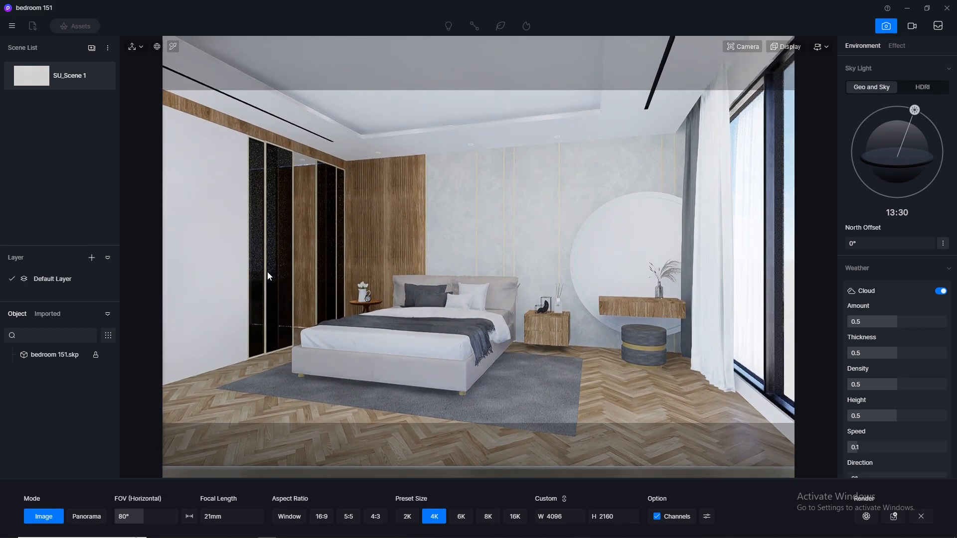
key(e)
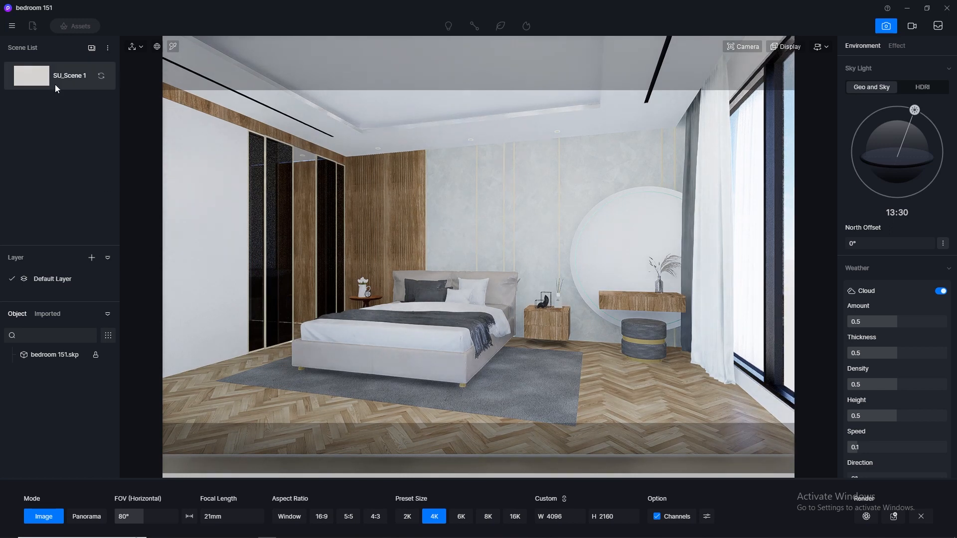
click(102, 77)
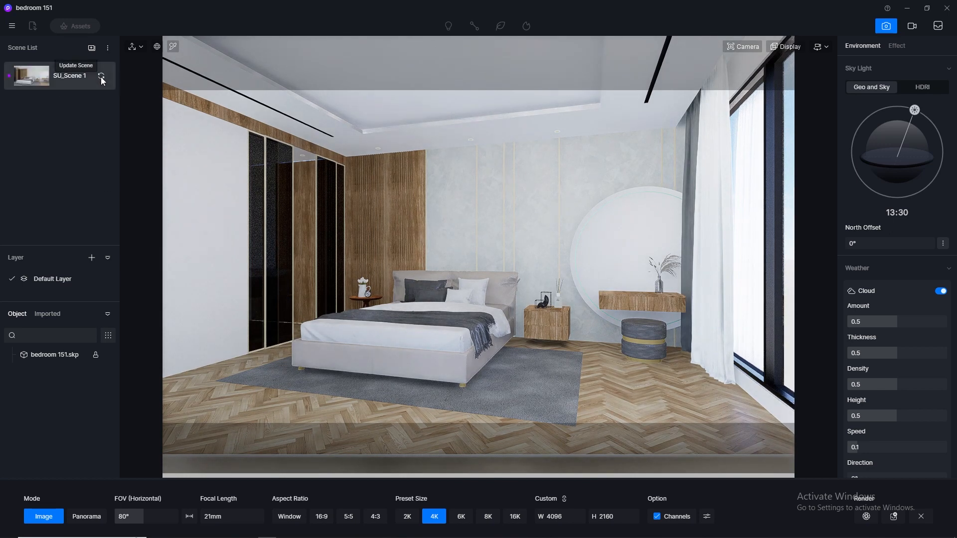
click(886, 27)
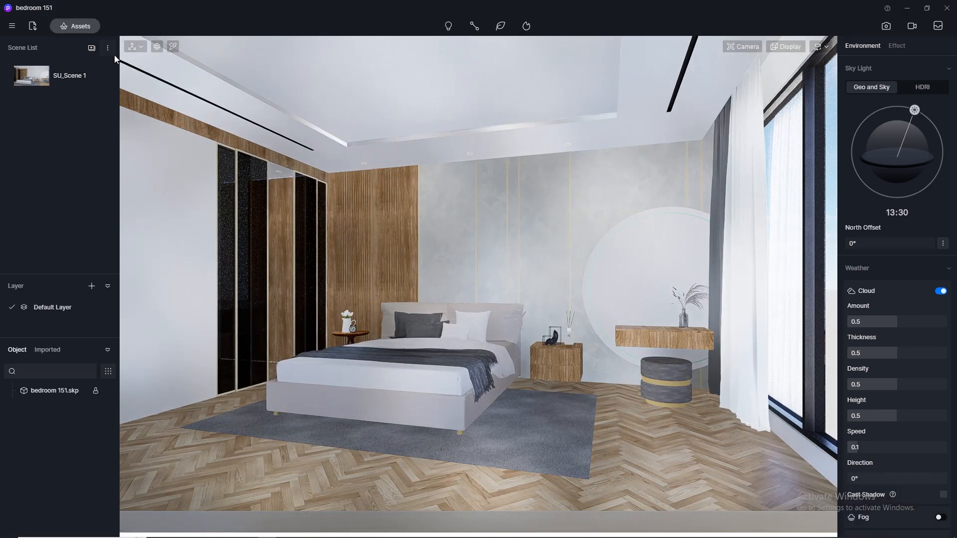
click(595, 428)
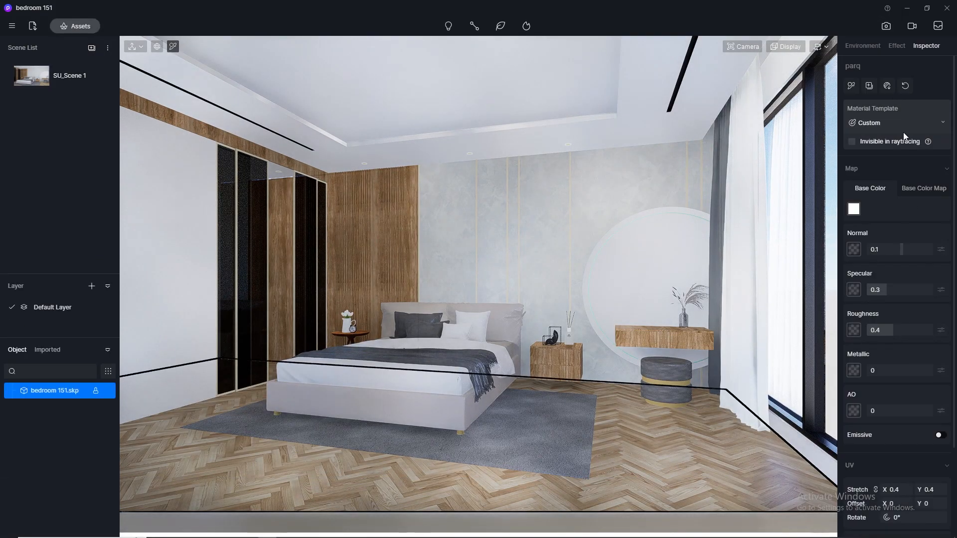
click(884, 27)
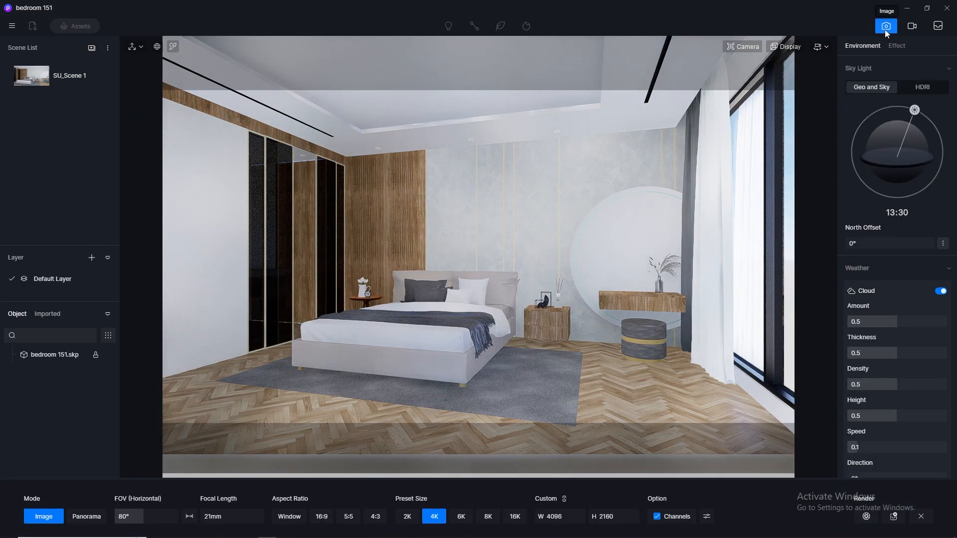
click(885, 26)
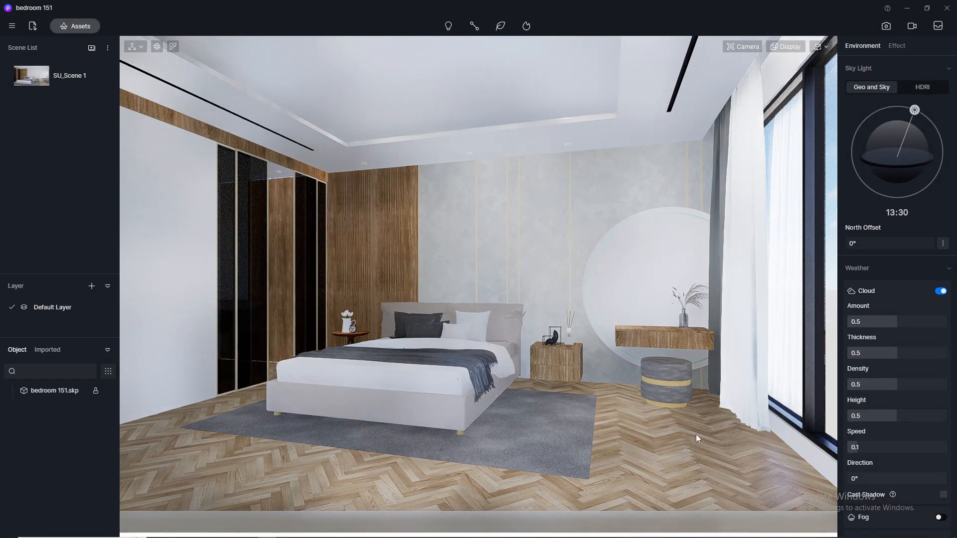
Pick the herringbone floor's parq material and assign its wood texture as the base color map and normal map.
click(173, 46)
click(682, 440)
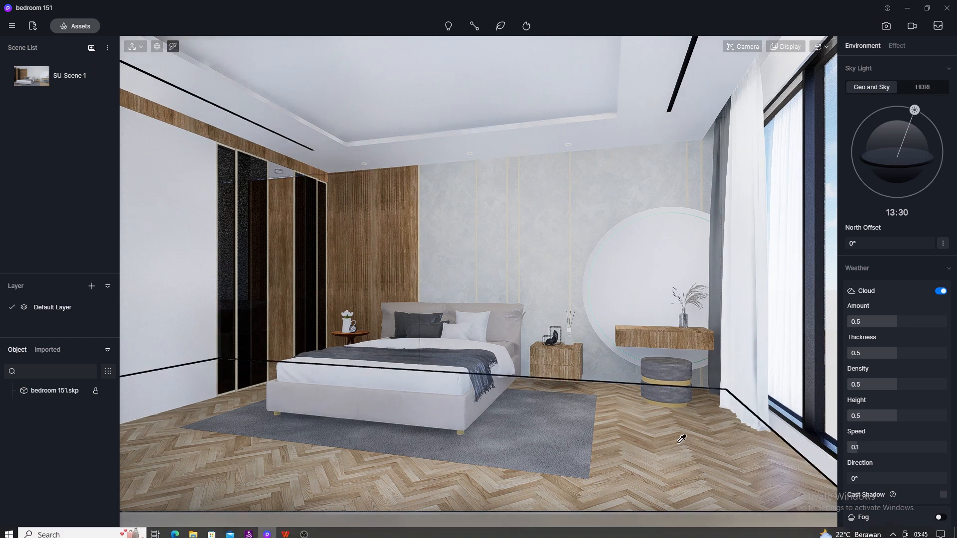
click(927, 190)
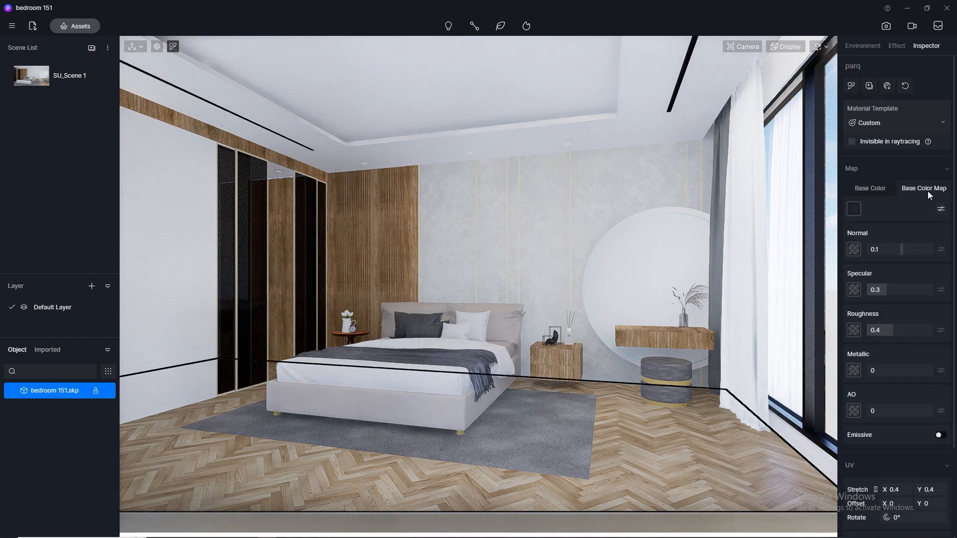
click(855, 210)
click(874, 281)
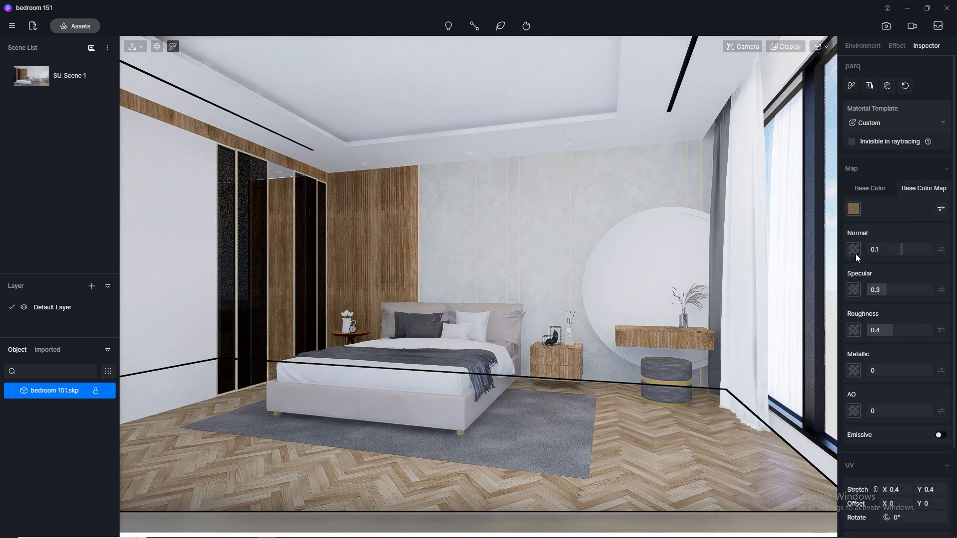
click(856, 252)
click(869, 332)
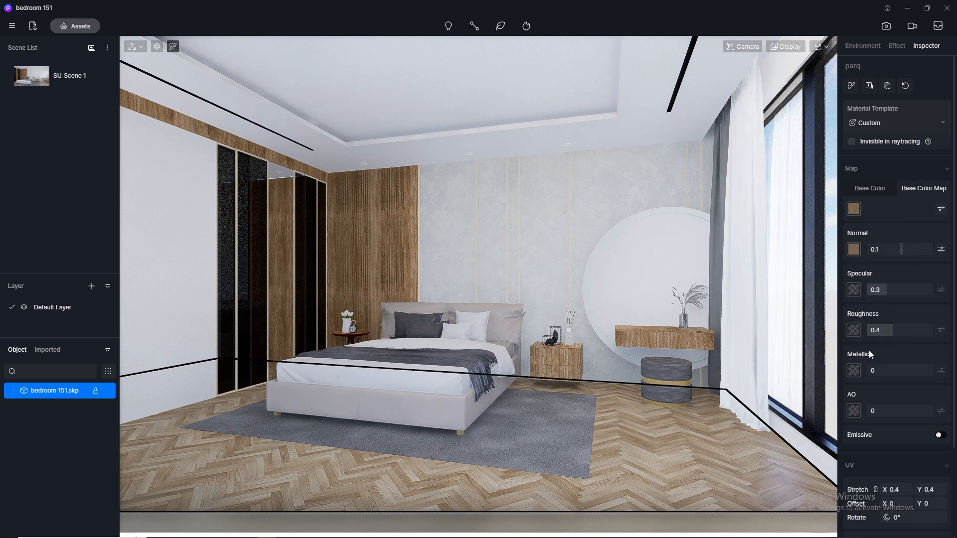
Set the parq floor material's specular value to 0.5.
click(893, 289)
text(0.)
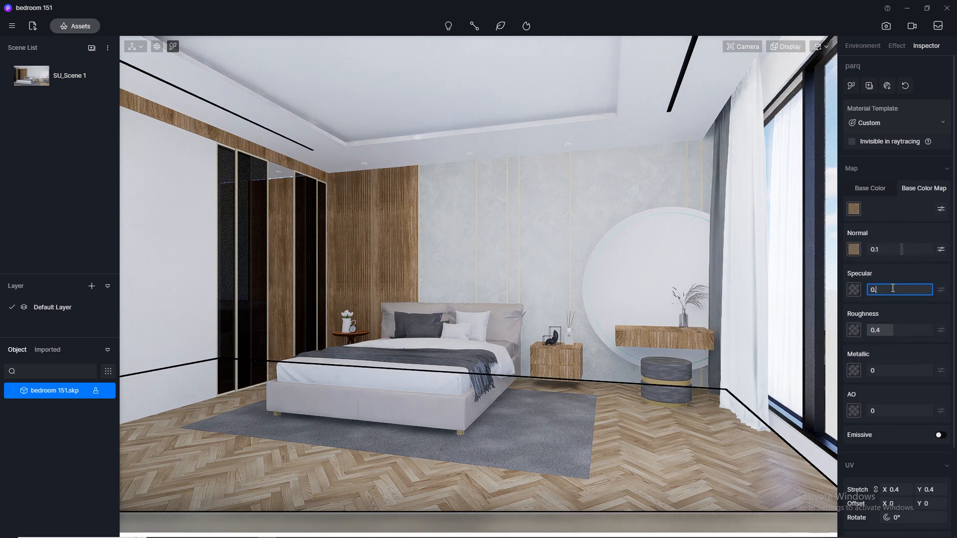
text(5)
key(Return)
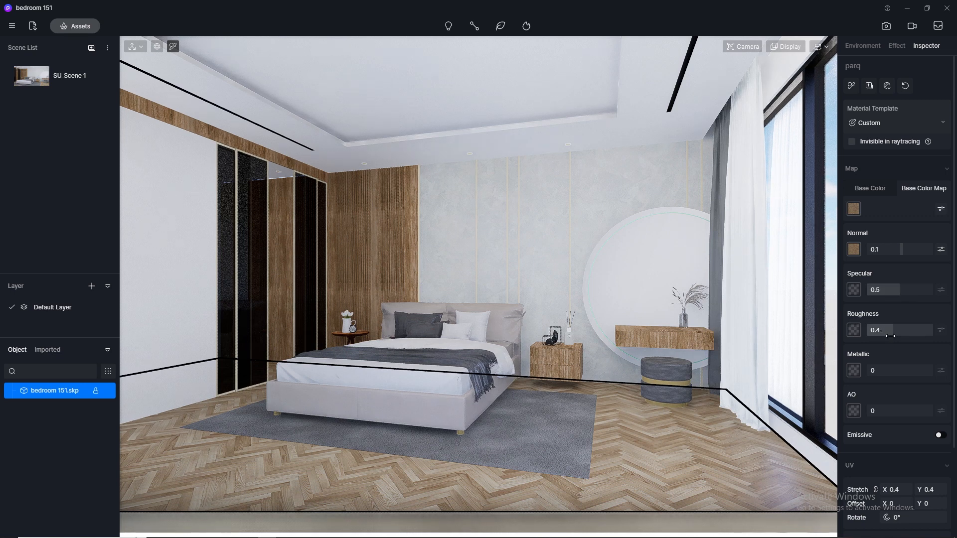
Pick the veneer 1 wood material and copy its base color map into the normal map.
click(567, 354)
click(854, 209)
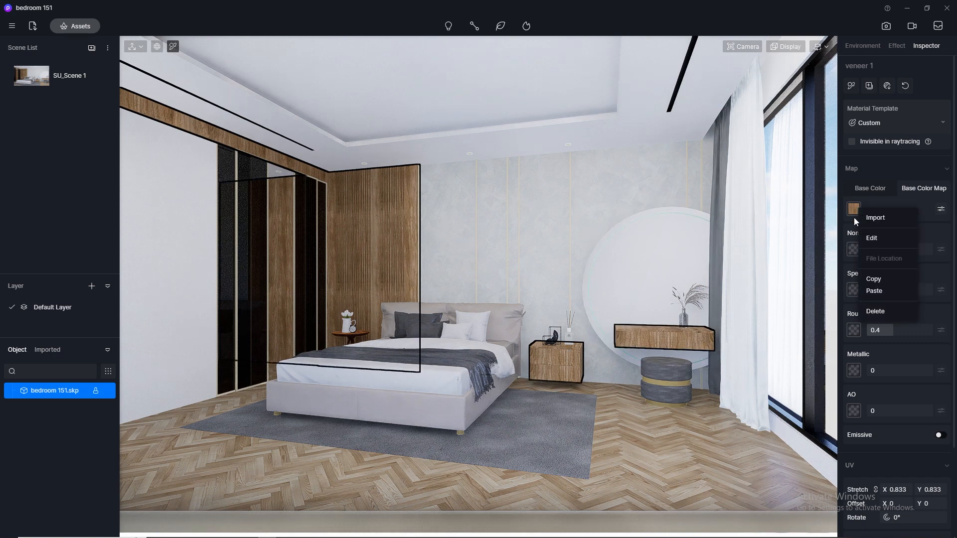
click(873, 279)
click(854, 249)
click(874, 331)
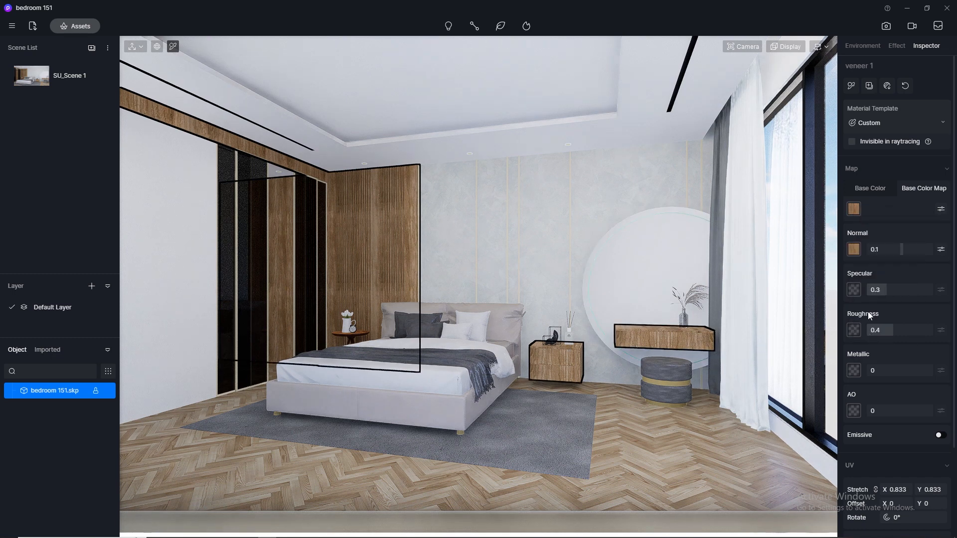
Set the veneer 1 material's specular to 0.5 and its roughness to 0.3.
click(884, 289)
text(0.5)
key(Return)
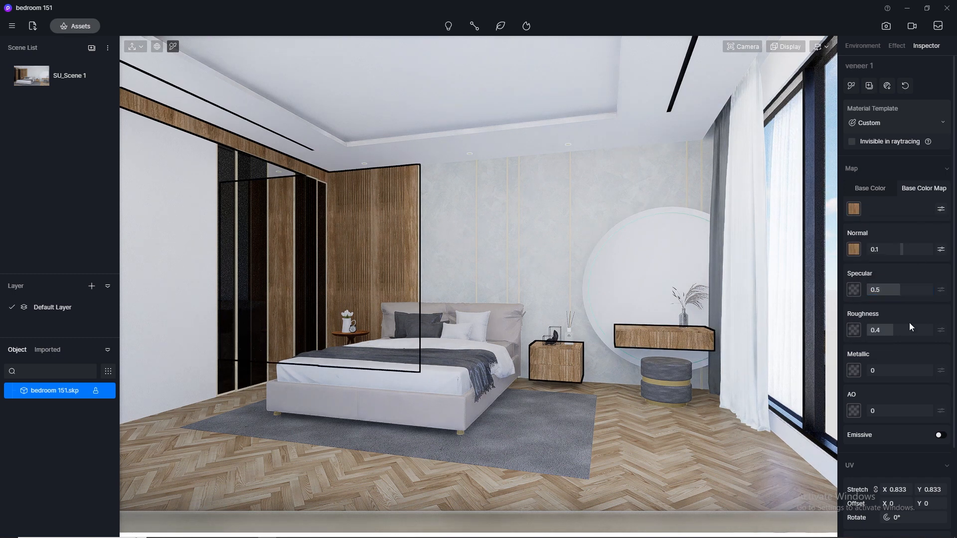
click(908, 330)
key(Return)
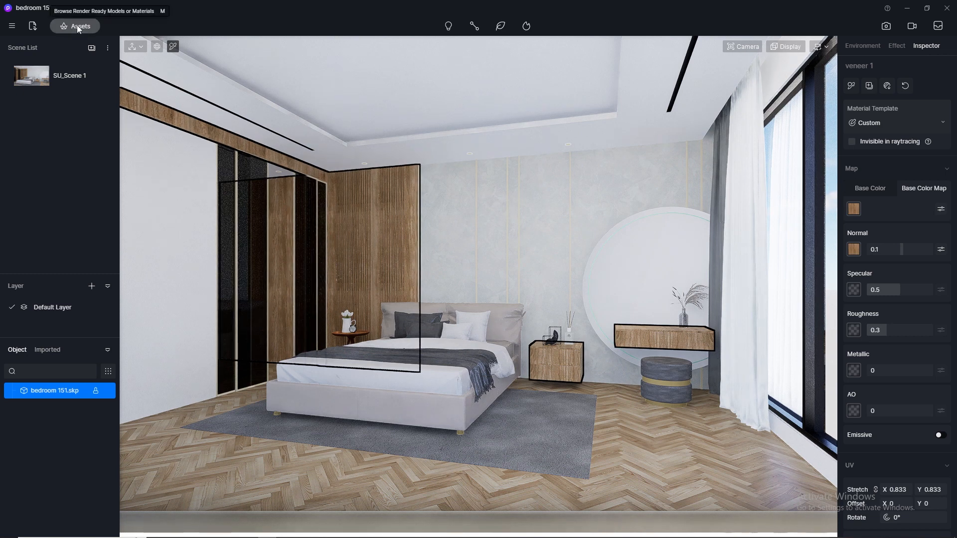
Pick the wp material on the wall behind the bed and copy its base color map into the normal map.
click(454, 197)
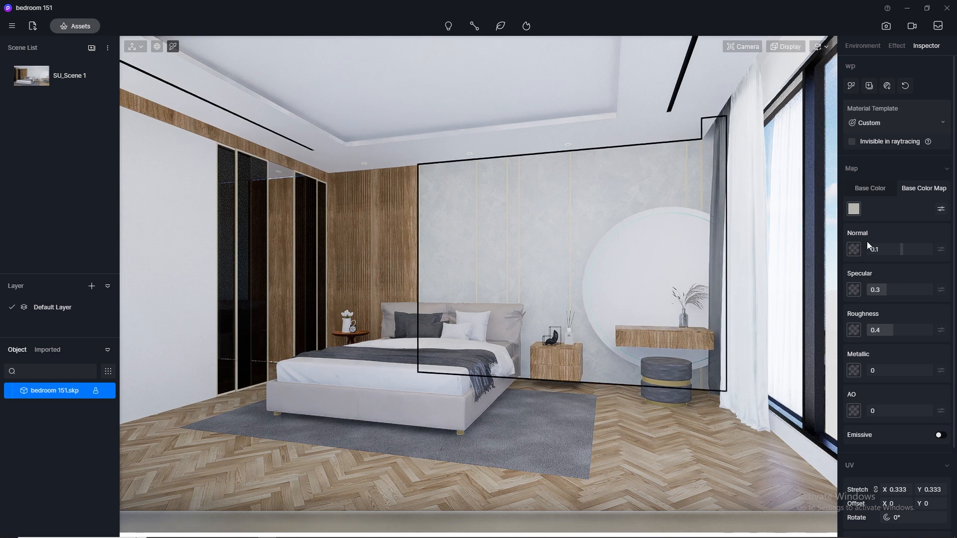
right_click(854, 209)
click(872, 277)
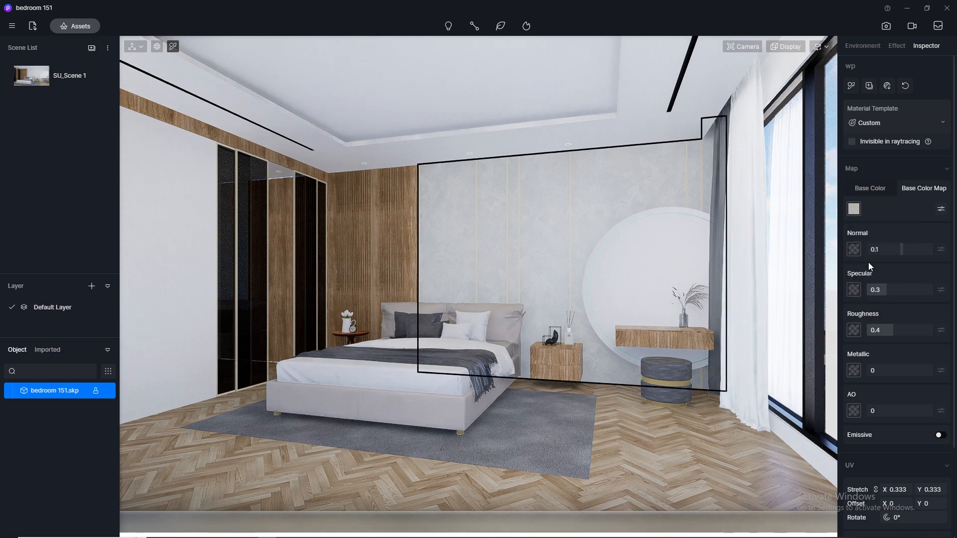
right_click(854, 249)
click(875, 336)
Set the wp wall material's specular to 0.5 and its roughness to 0.3.
click(890, 290)
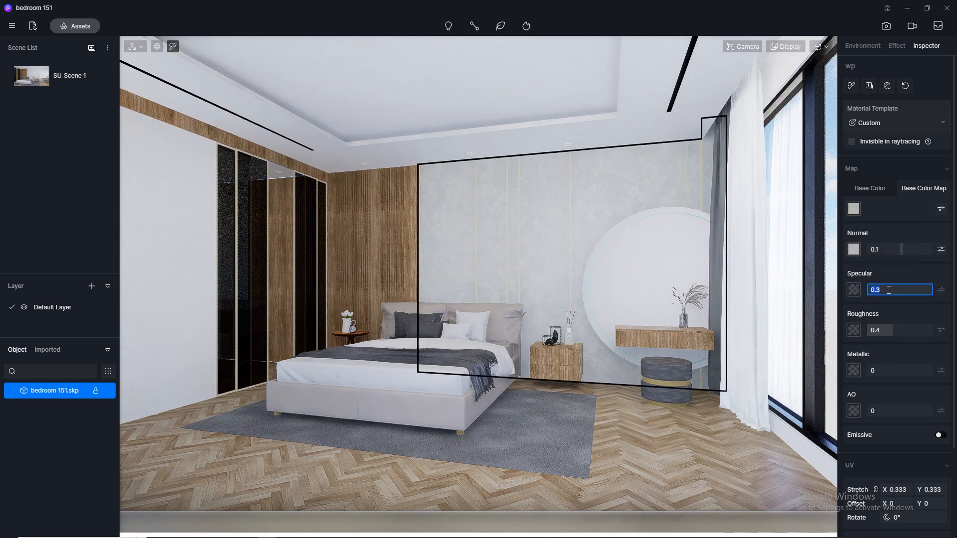
text(0.5)
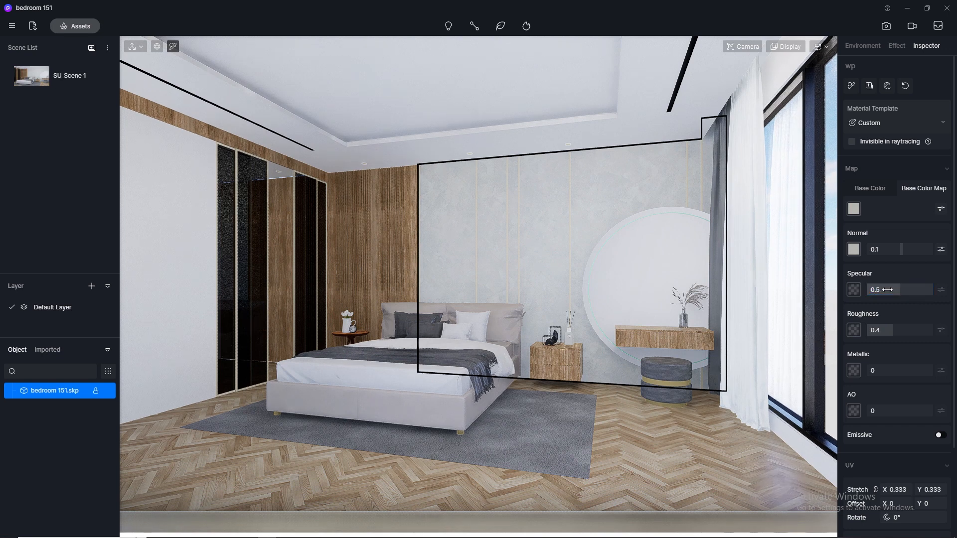
key(Return)
click(895, 334)
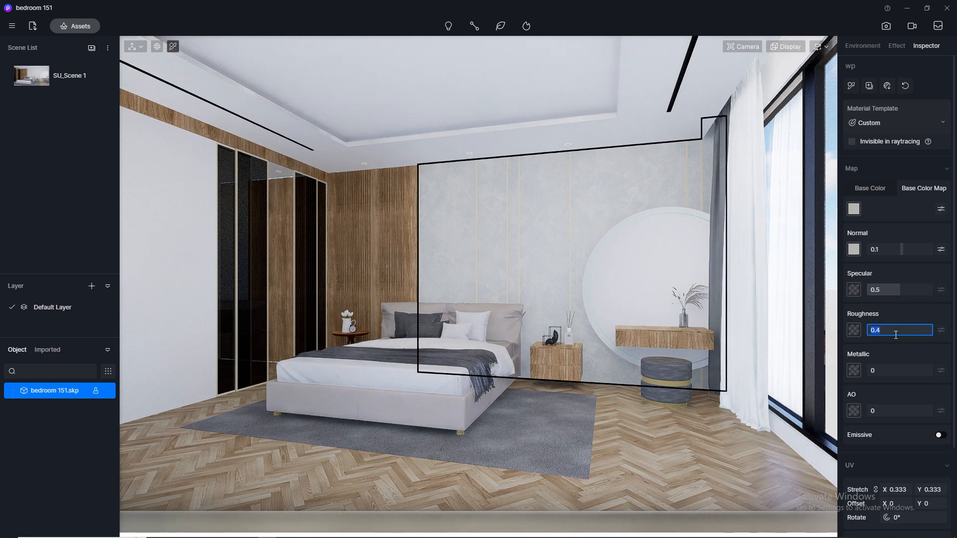
key(Return)
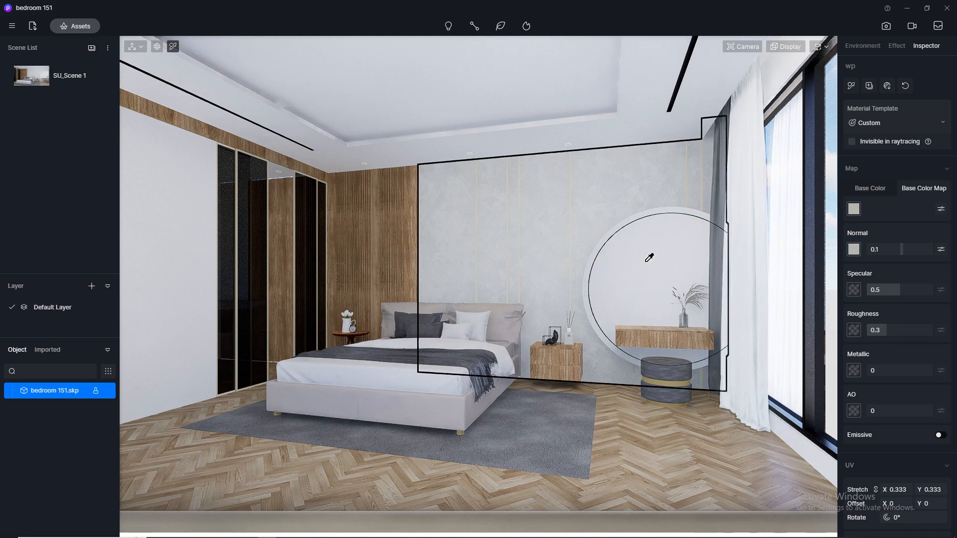
Search the online material library for "mir" to find mirror materials.
click(81, 26)
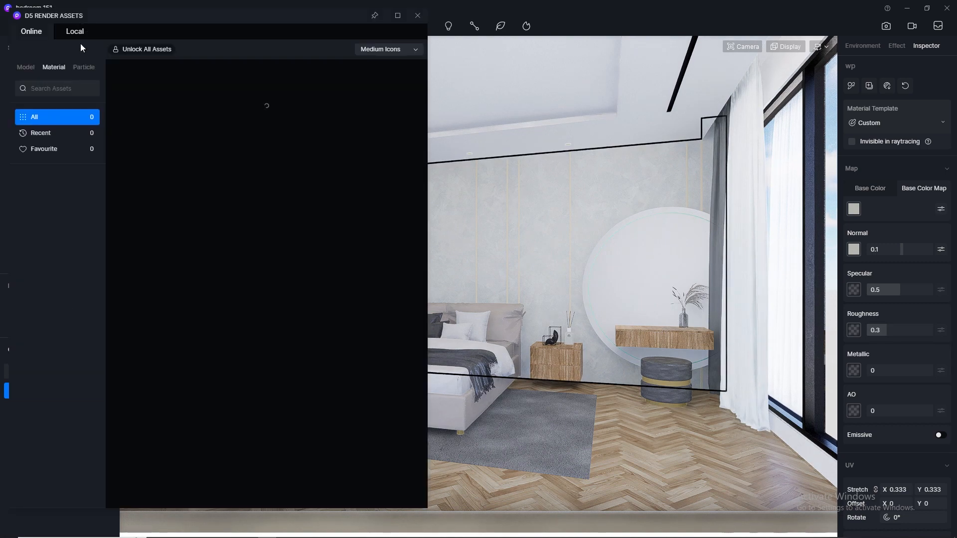
click(68, 88)
text(mirr)
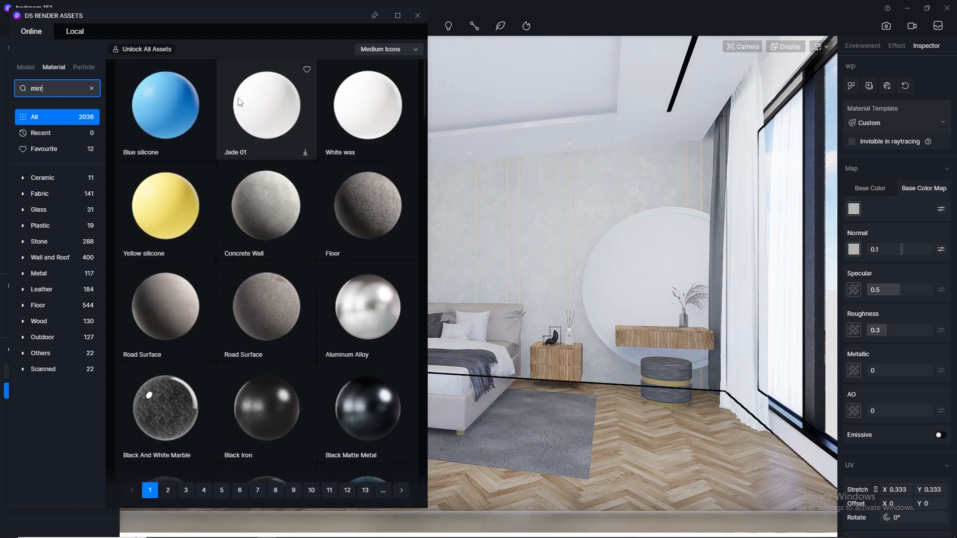
scroll(280, 110, down, 2)
scroll(290, 120, up, 2)
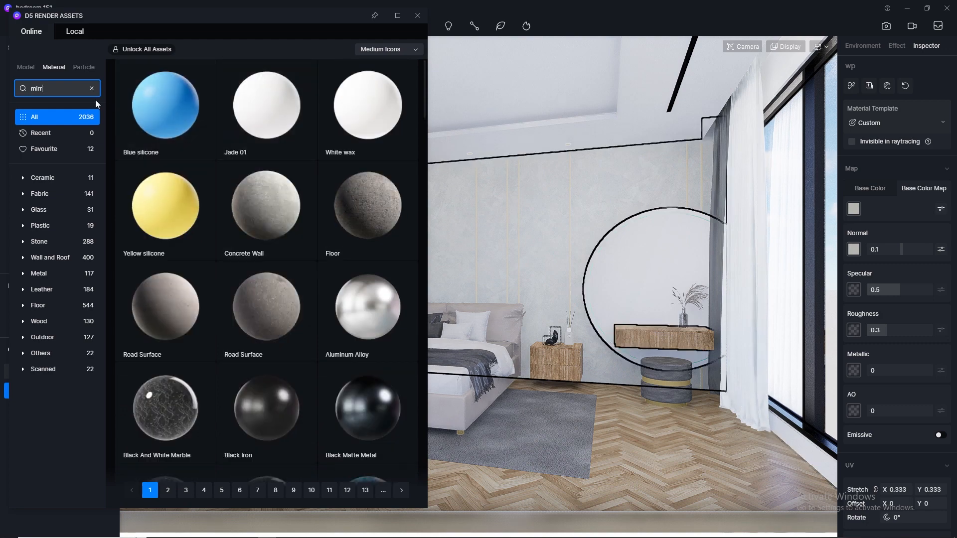
click(52, 212)
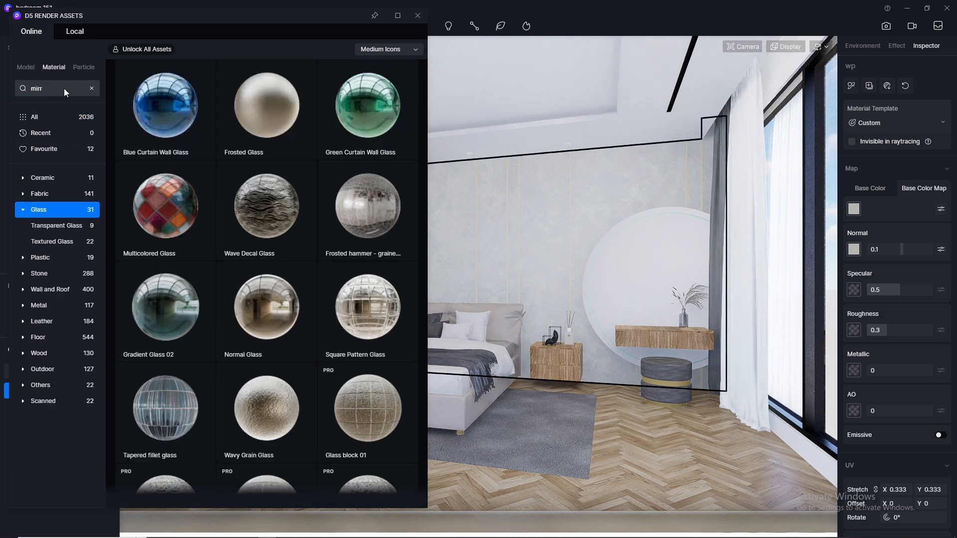
click(65, 88)
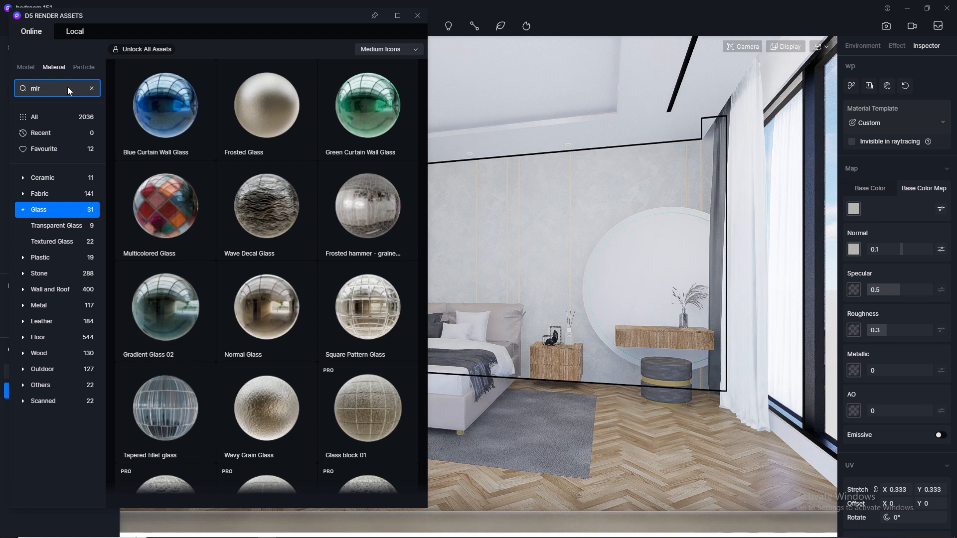
key(Return)
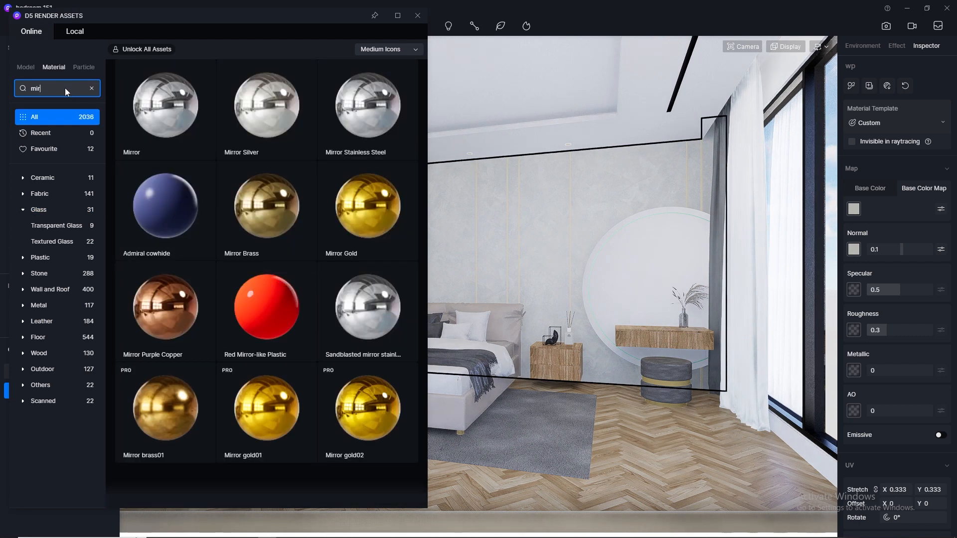
Download the Mirror material, apply it to the round wall mirror and close the asset library.
mouse_move(168, 121)
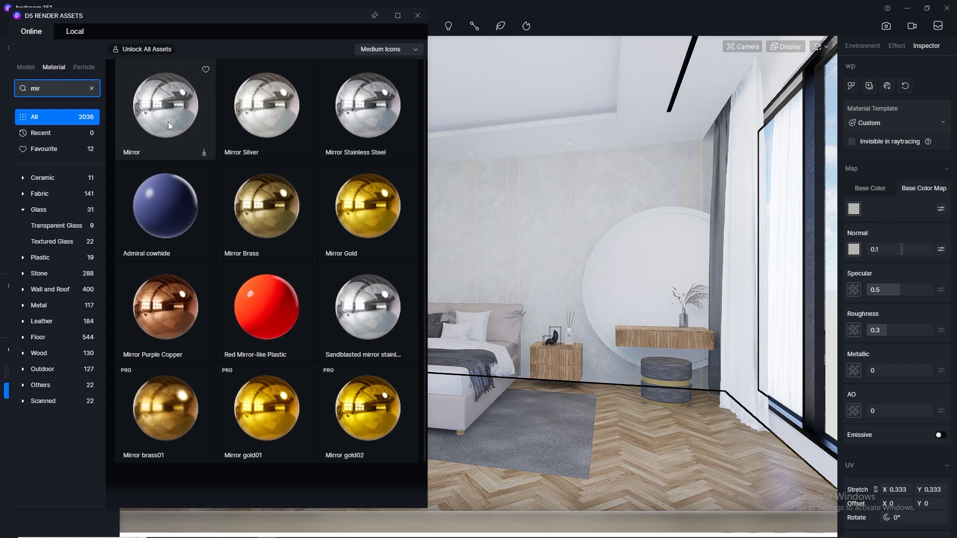
click(204, 153)
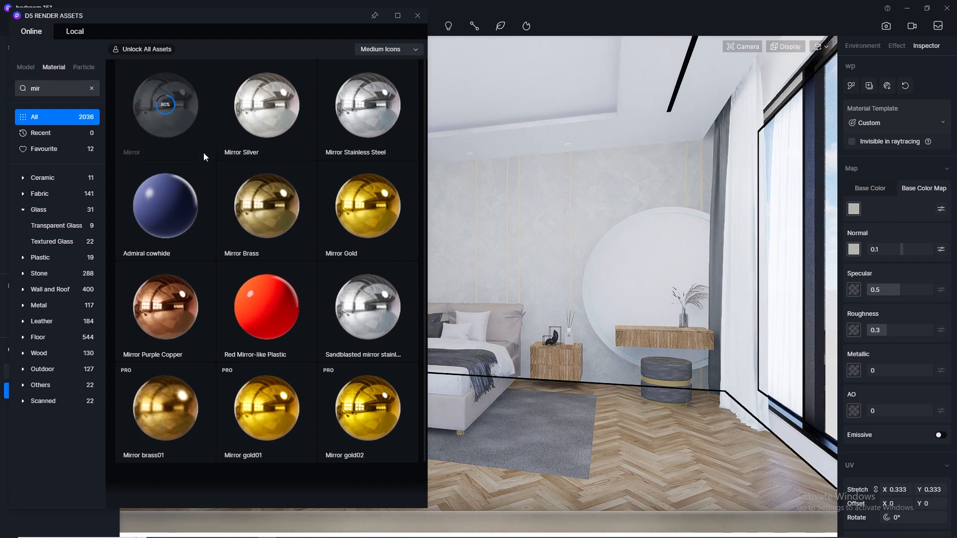
drag(162, 121, 516, 170)
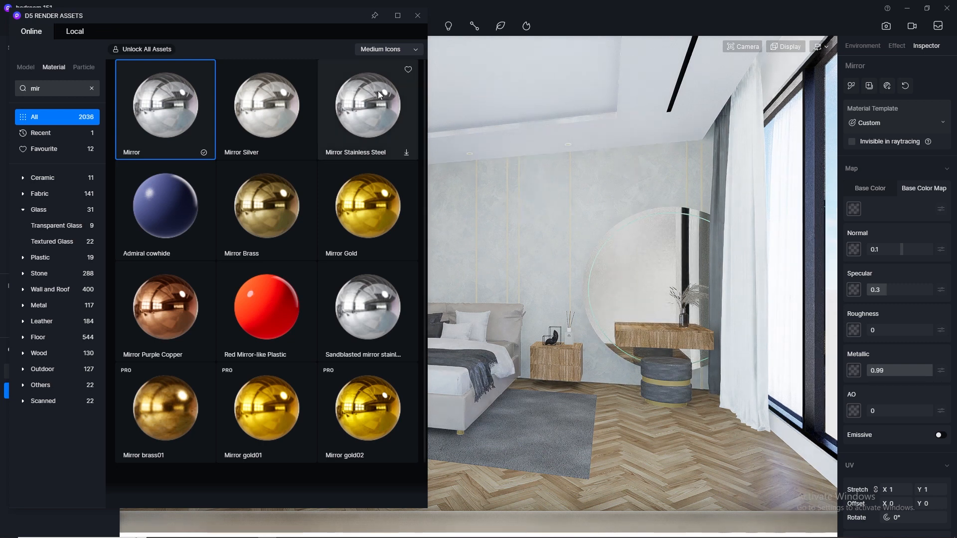
click(417, 18)
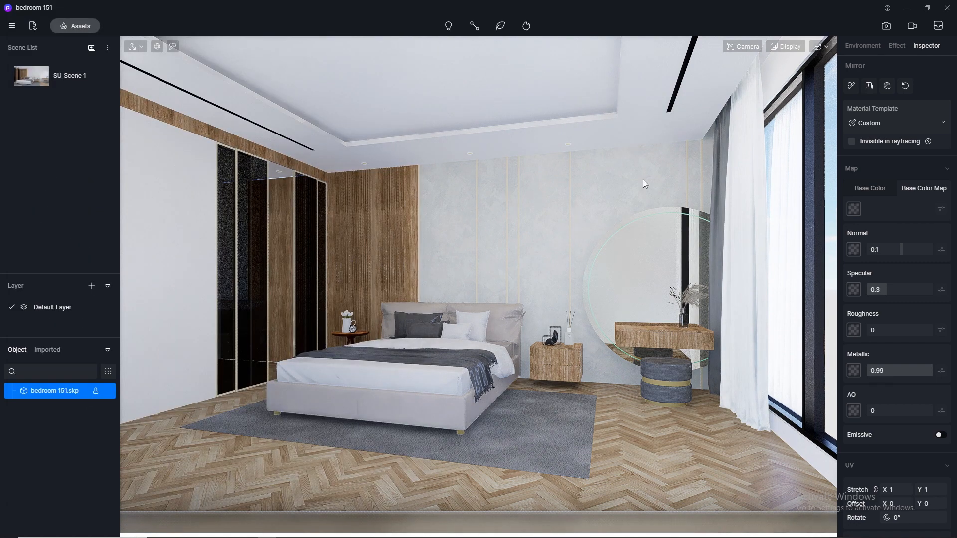
Clear the material search and apply Normal Glass from the Glass category to the window panes.
click(75, 26)
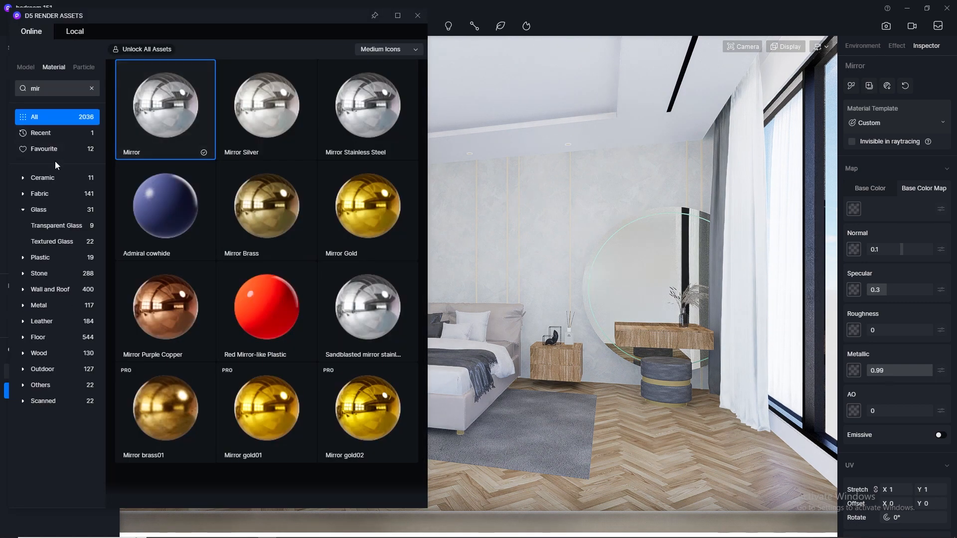
click(46, 210)
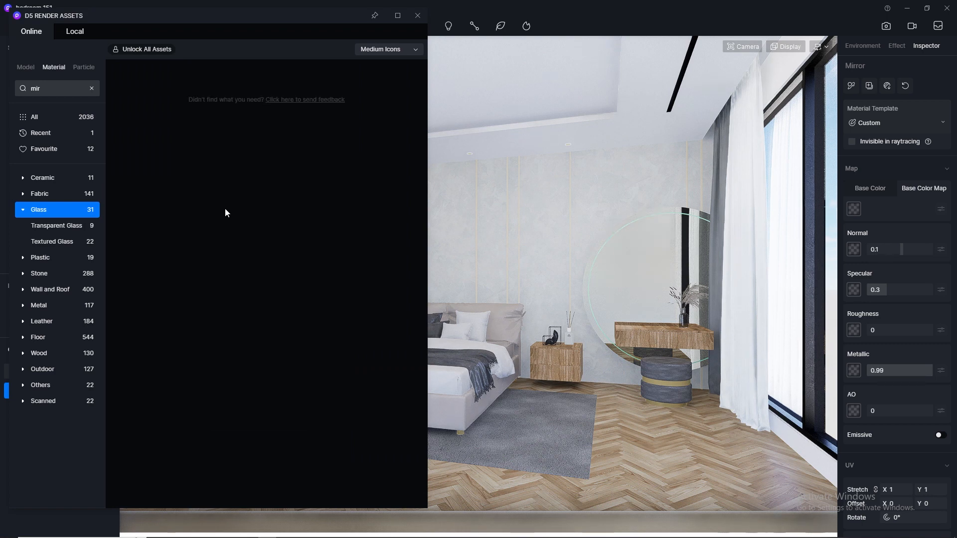
click(91, 88)
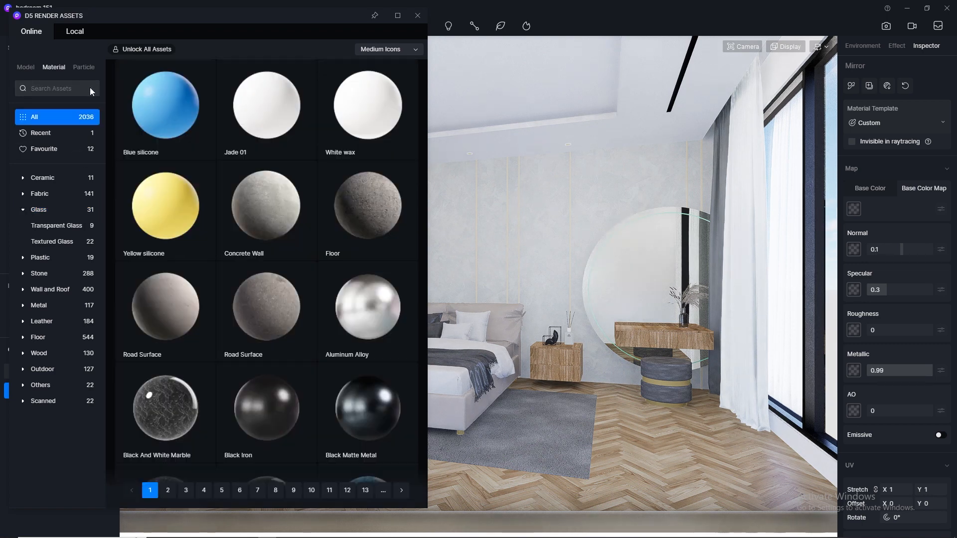
click(55, 211)
drag(265, 327, 832, 403)
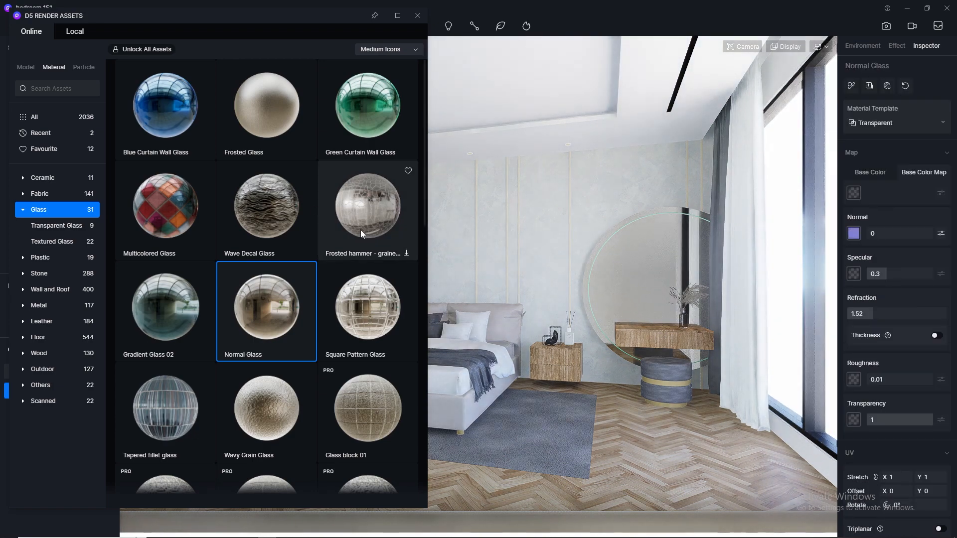
Apply the Normal Glass material to the black wardrobe door panels and close the asset library.
drag(218, 20, 651, 49)
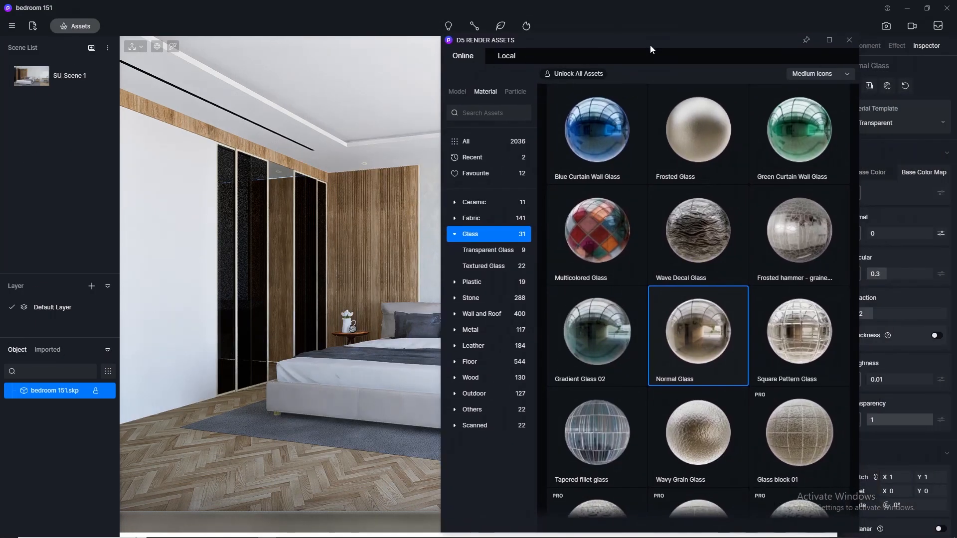
drag(733, 335, 253, 238)
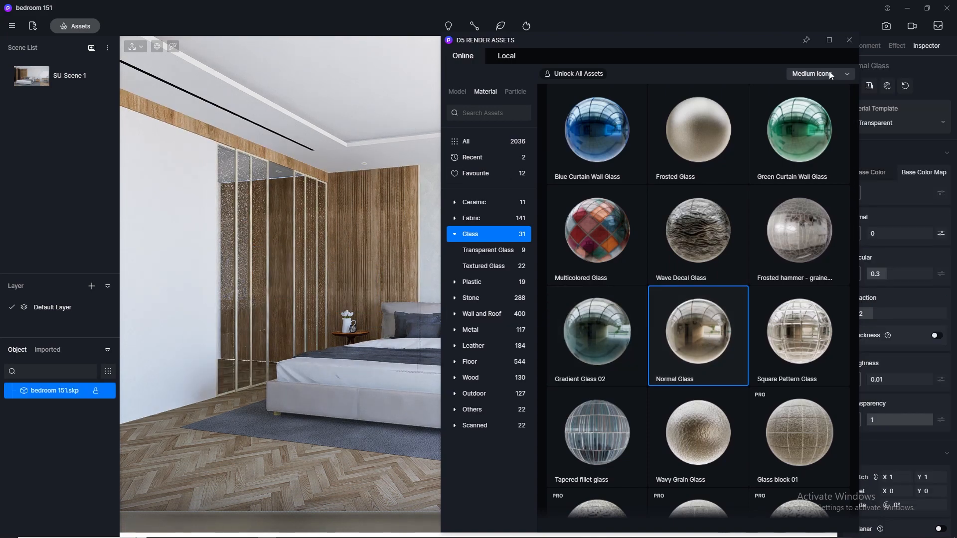
click(846, 45)
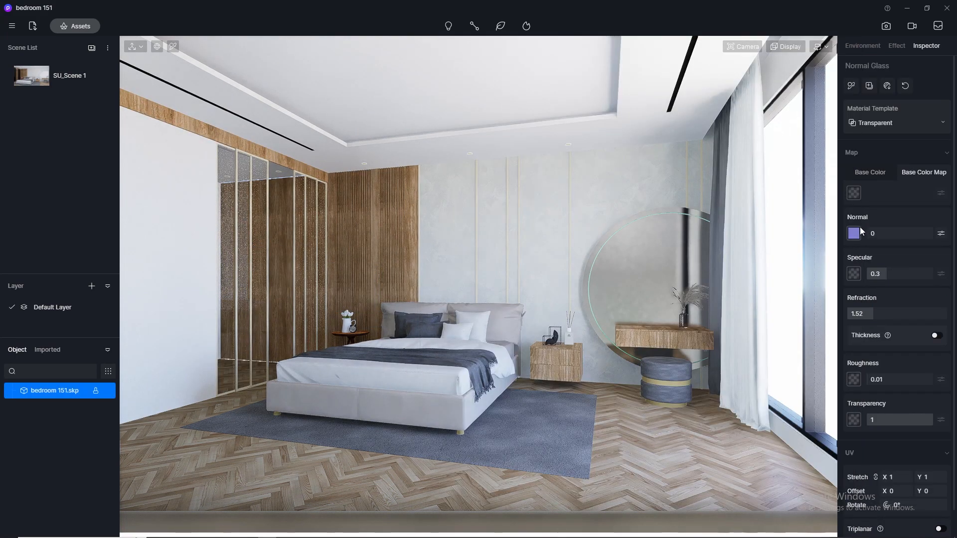
Darken the wardrobe glass by setting its base color to a neutral grey with an HSV value of 68.
click(876, 175)
click(855, 193)
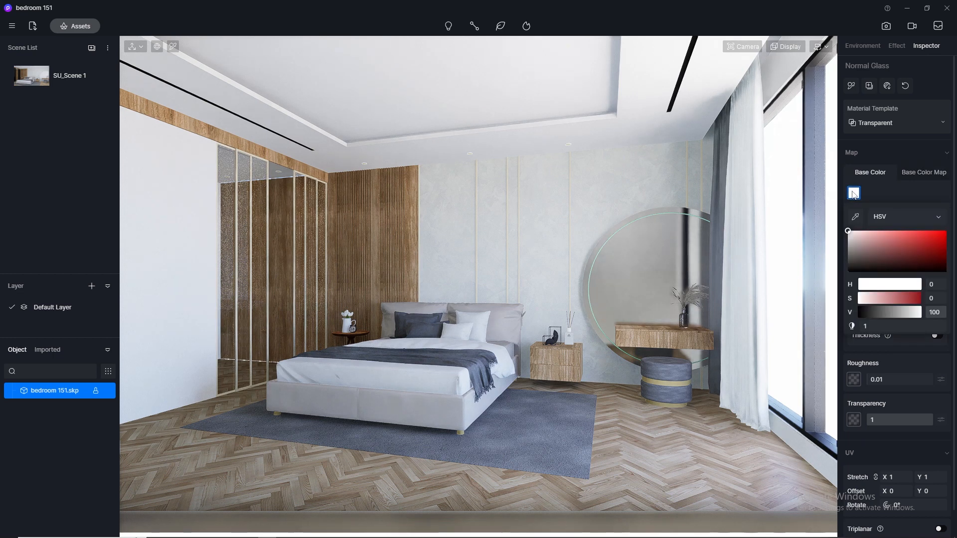
mouse_move(847, 234)
mouse_down()
mouse_move(845, 248)
mouse_move(843, 233)
mouse_move(839, 246)
mouse_move(839, 231)
mouse_move(832, 239)
mouse_up()
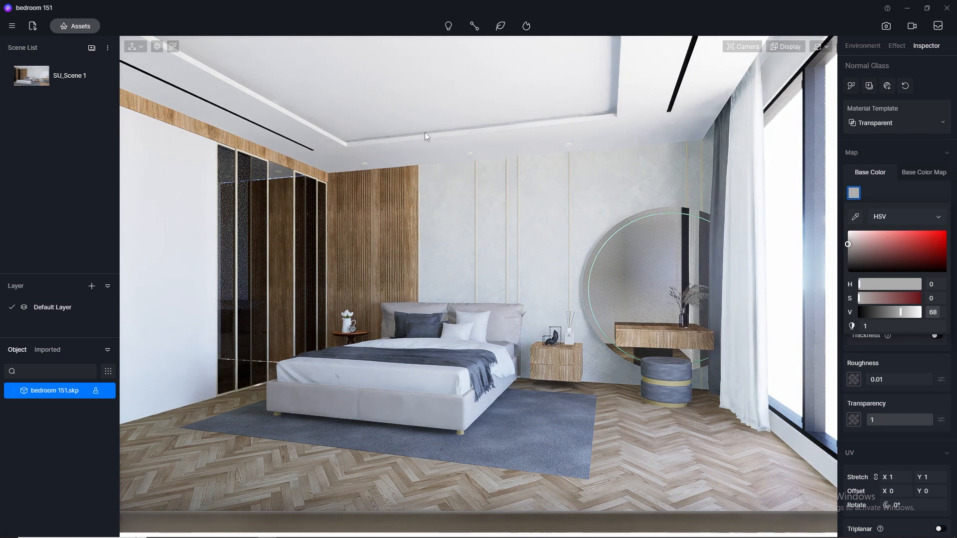
Pick the window frame's dark anth material, try a specular value of 0.5 and settle on 0.4.
click(173, 46)
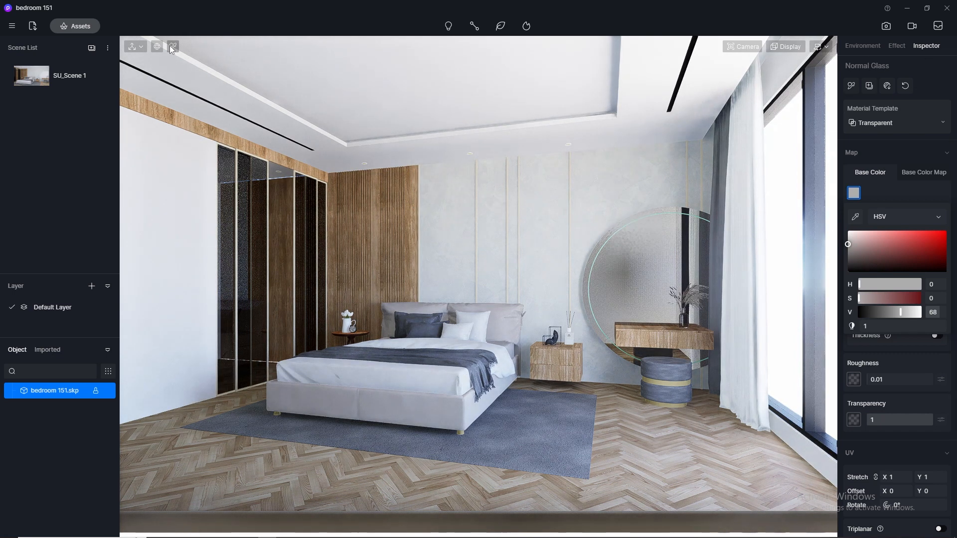
click(825, 437)
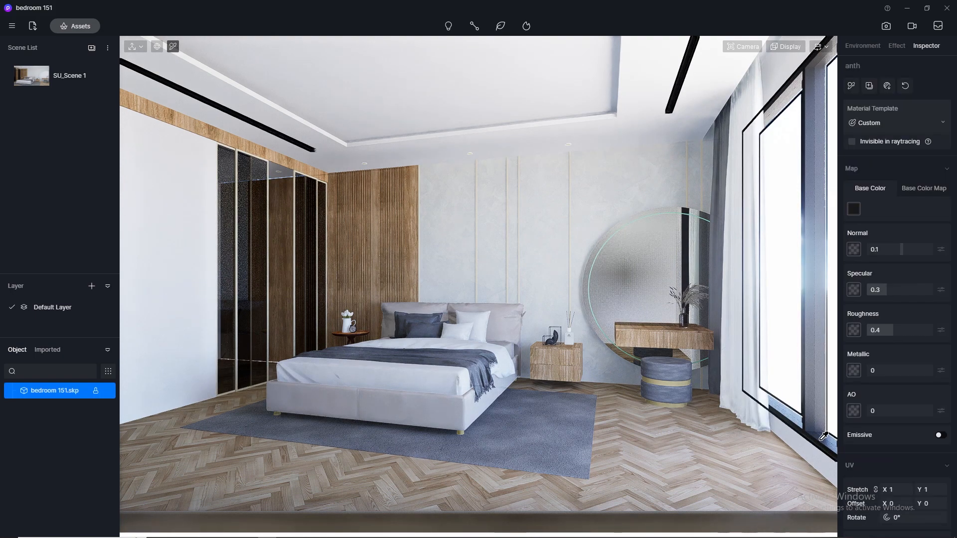
click(880, 289)
text(0.5)
key(Return)
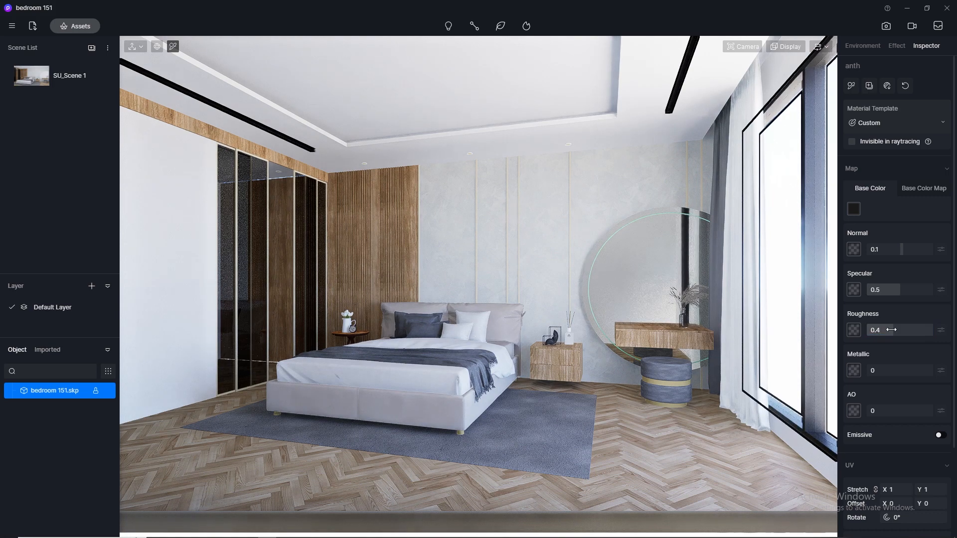
click(891, 293)
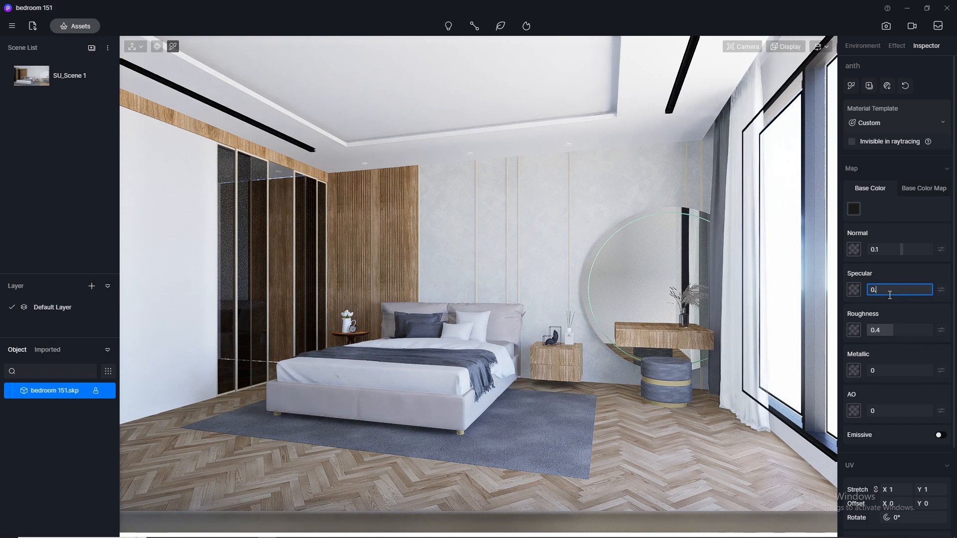
key(Return)
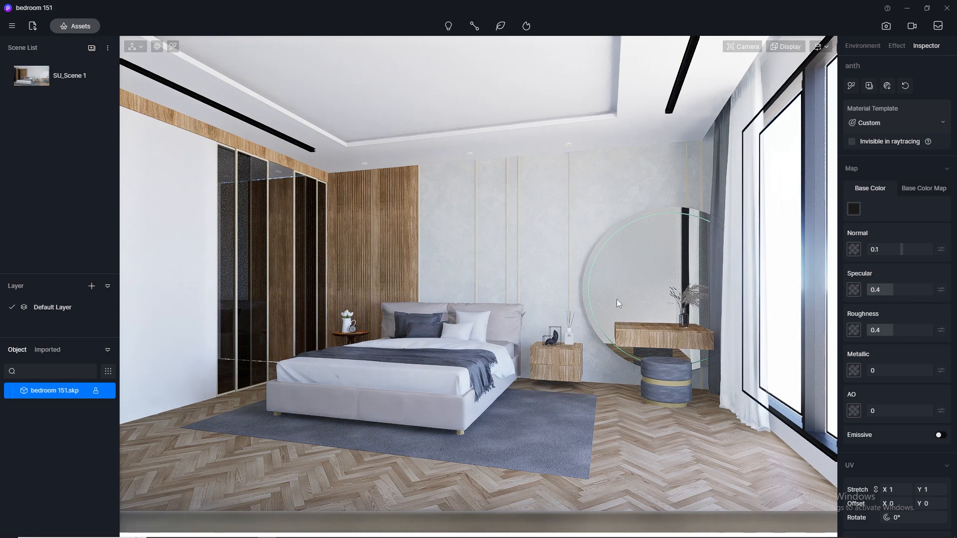
scroll(413, 185, up, 1)
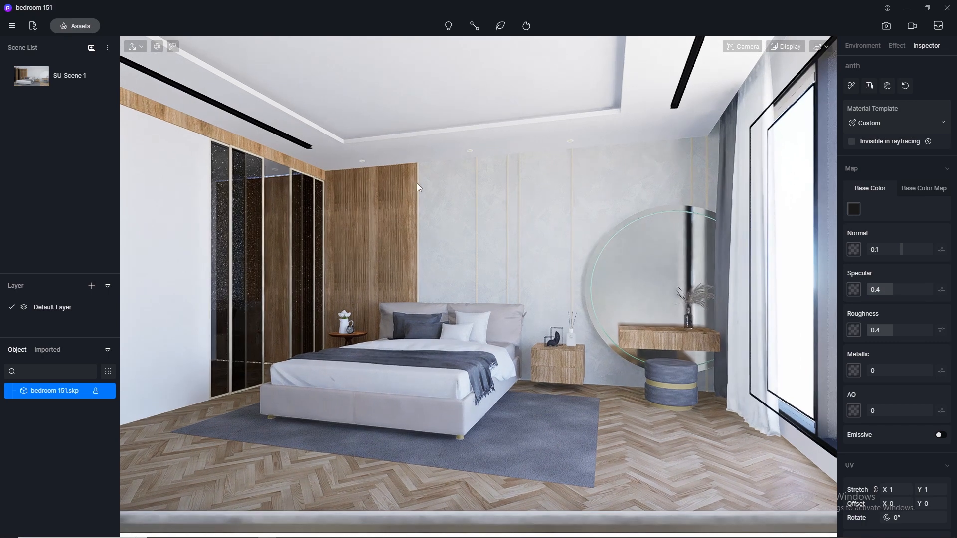
Pick the black nightstand ornament's material, darken its base color to an HSV value of 9 and settle on a roughness of 0.3.
click(173, 48)
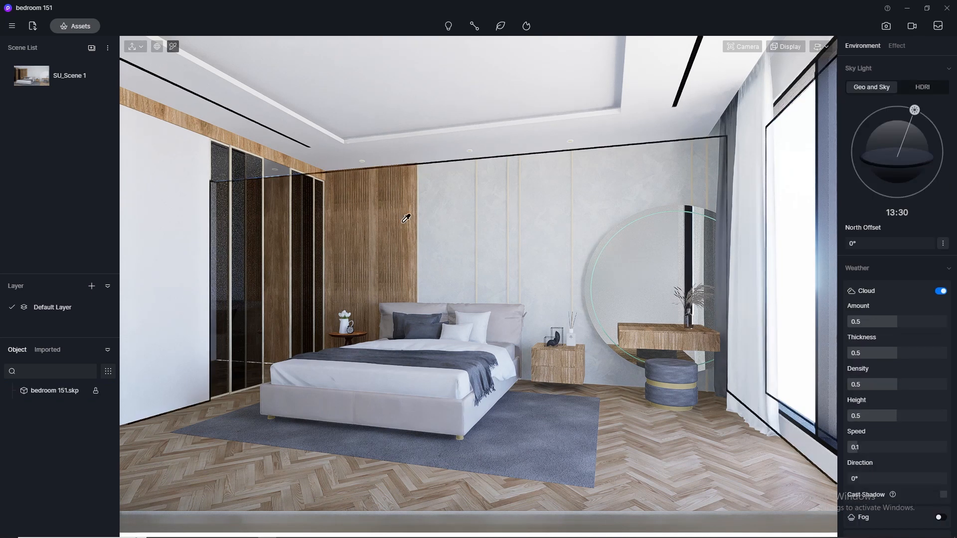
click(555, 340)
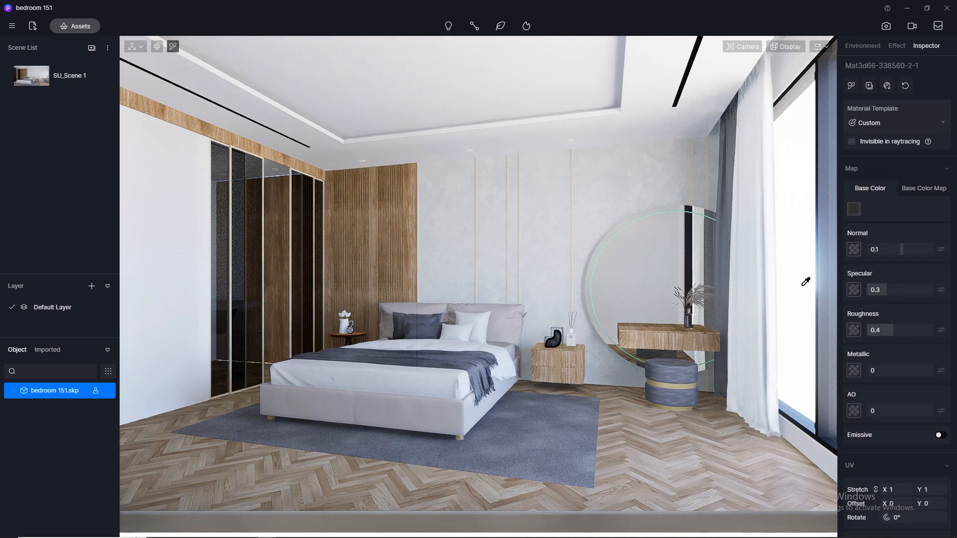
click(856, 213)
drag(848, 282, 847, 288)
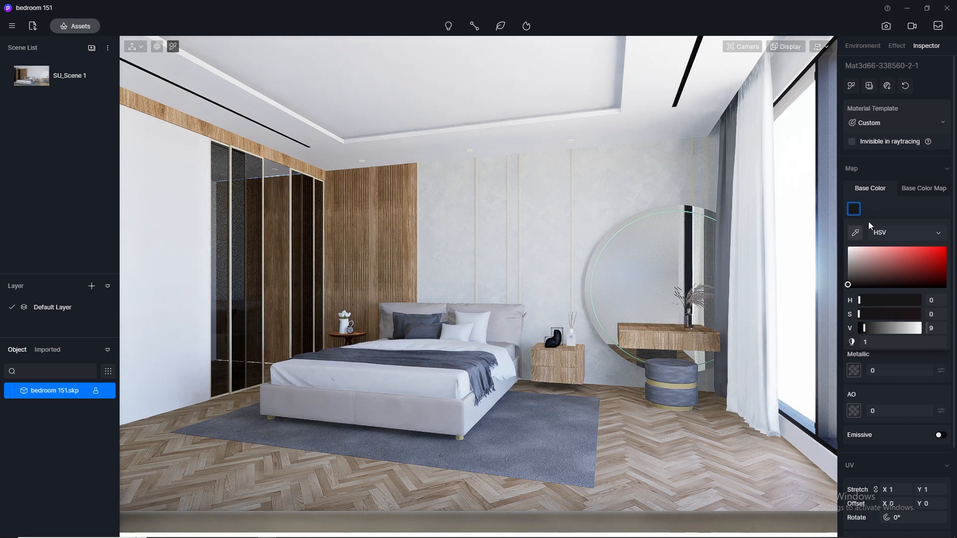
click(880, 192)
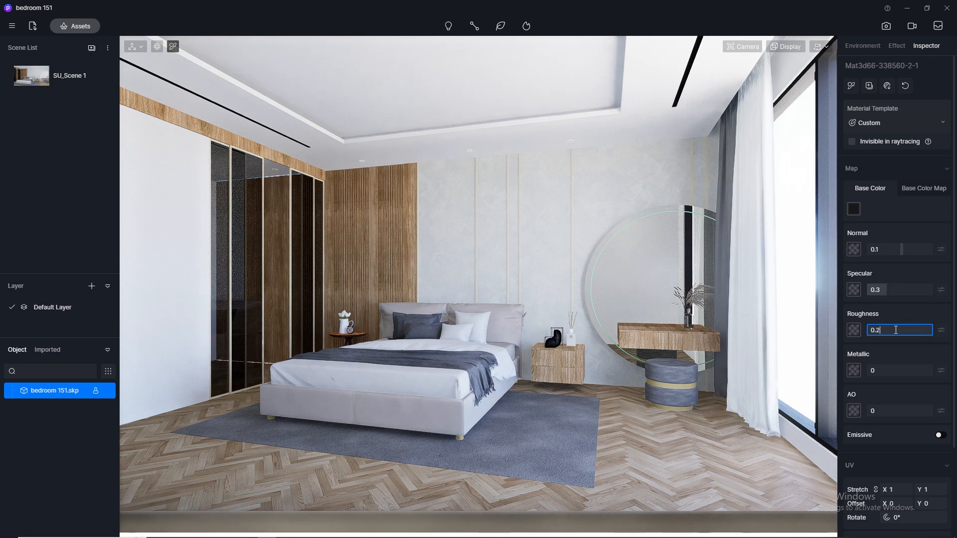
key(Return)
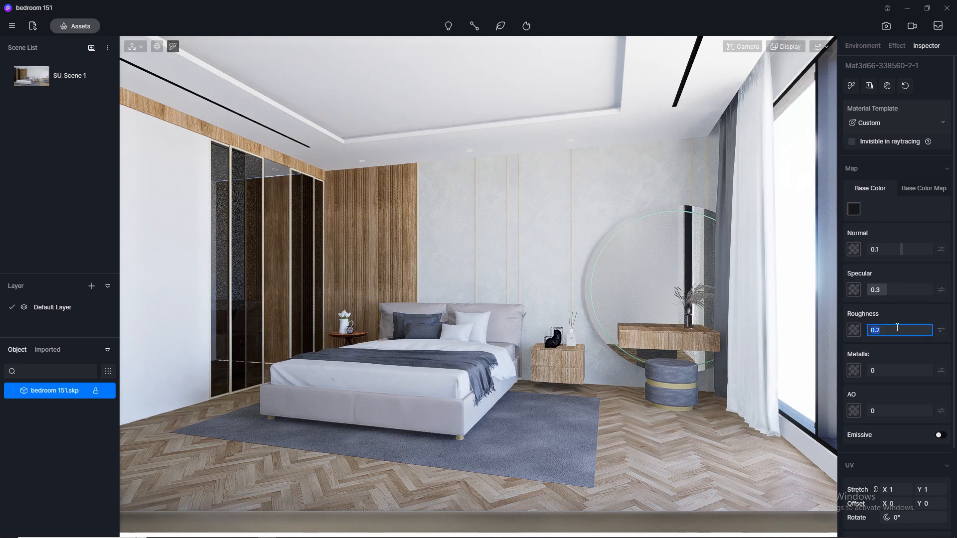
key(Return)
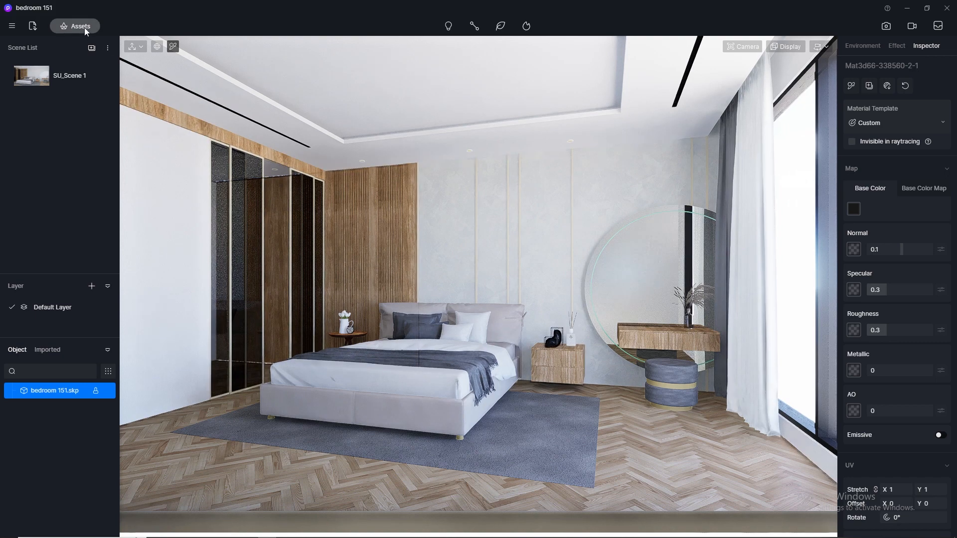
Pick the wall's plaster material, show its base color map and switch the viewport navigation to Orbit.
scroll(596, 164, up, 1)
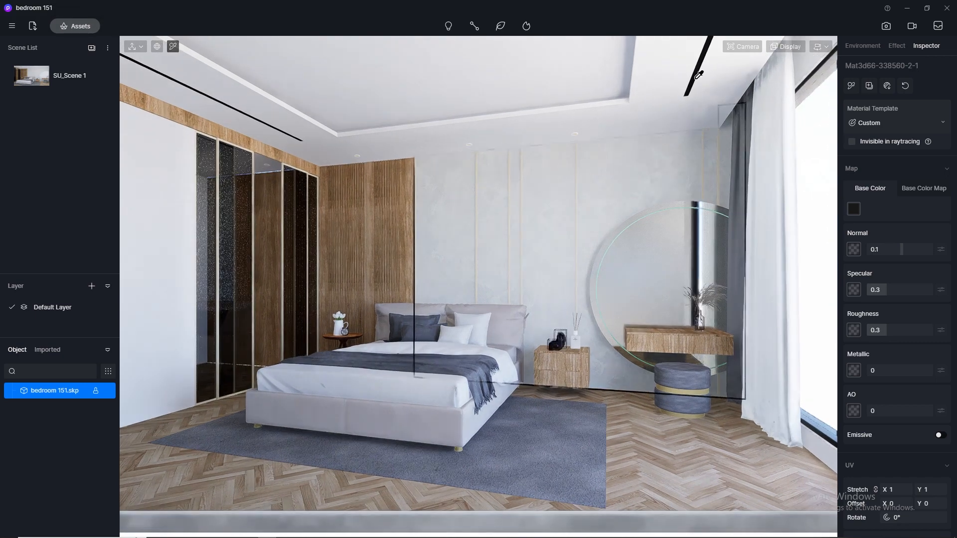
click(725, 78)
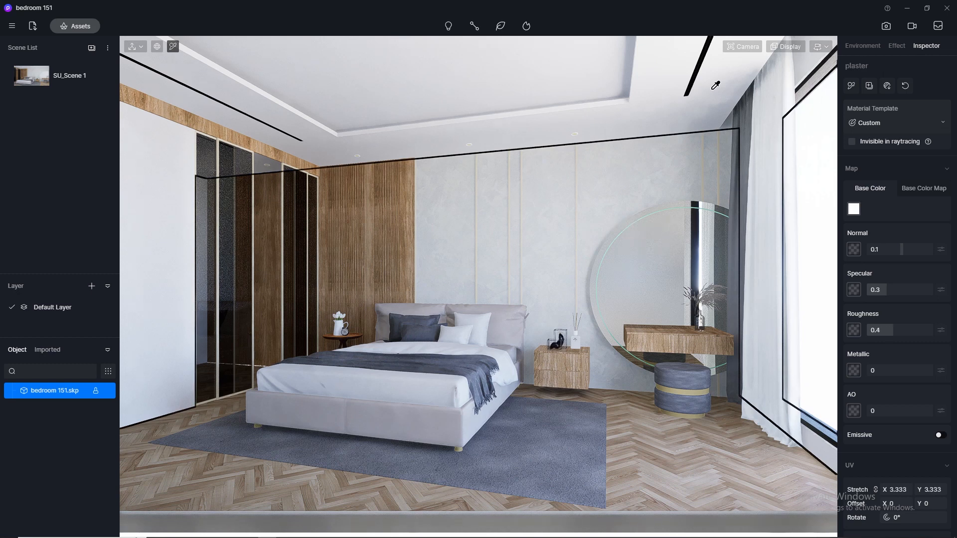
click(916, 190)
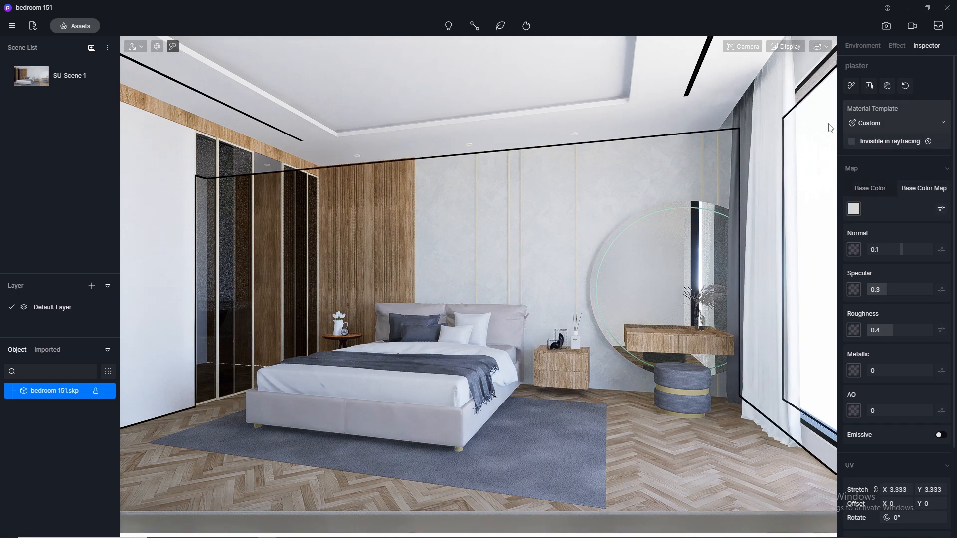
click(818, 48)
click(776, 77)
Copy the plaster's base color map into its normal map and set the roughness to 0.8.
click(854, 209)
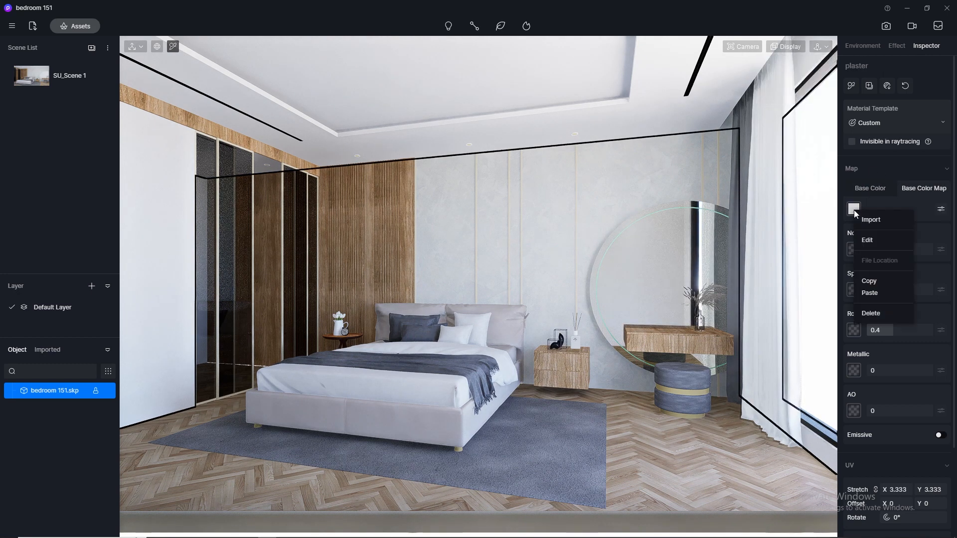
click(876, 281)
click(851, 250)
click(872, 334)
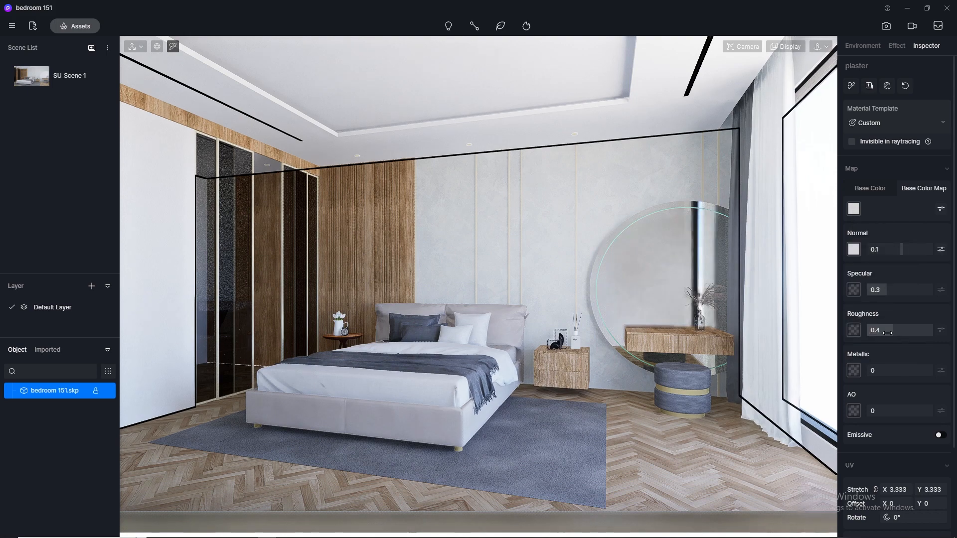
click(891, 330)
key(Return)
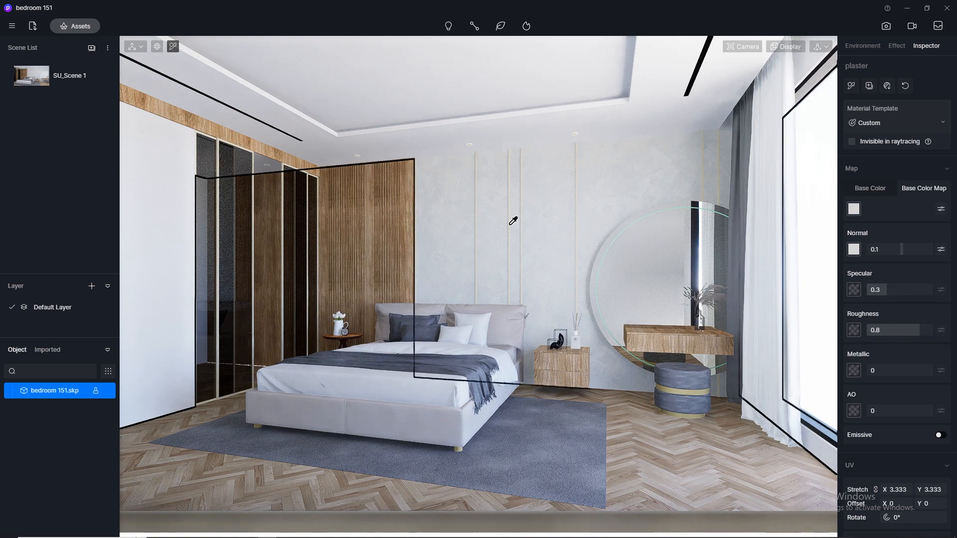
Open the Metal material category in the asset library for the headboard wall's vertical trim strips.
scroll(537, 264, up, 3)
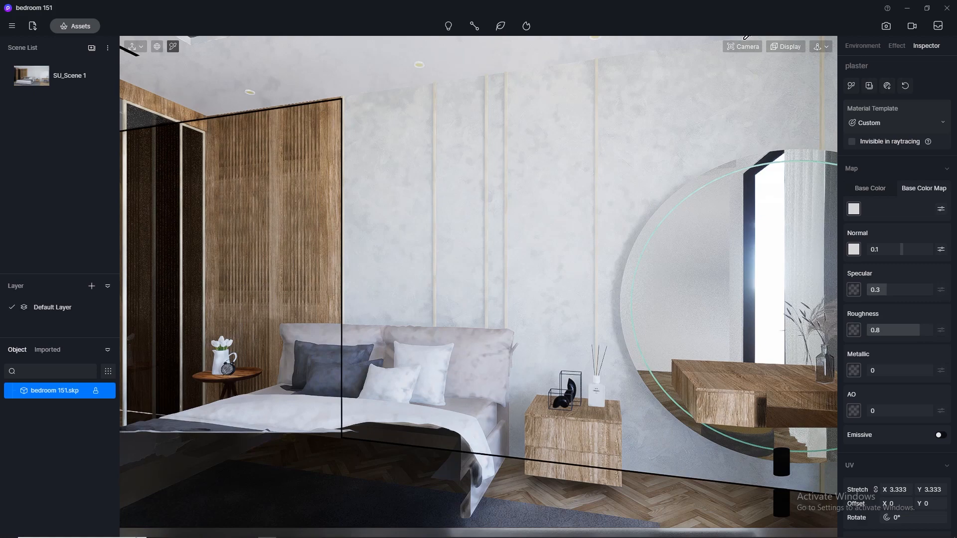
click(743, 46)
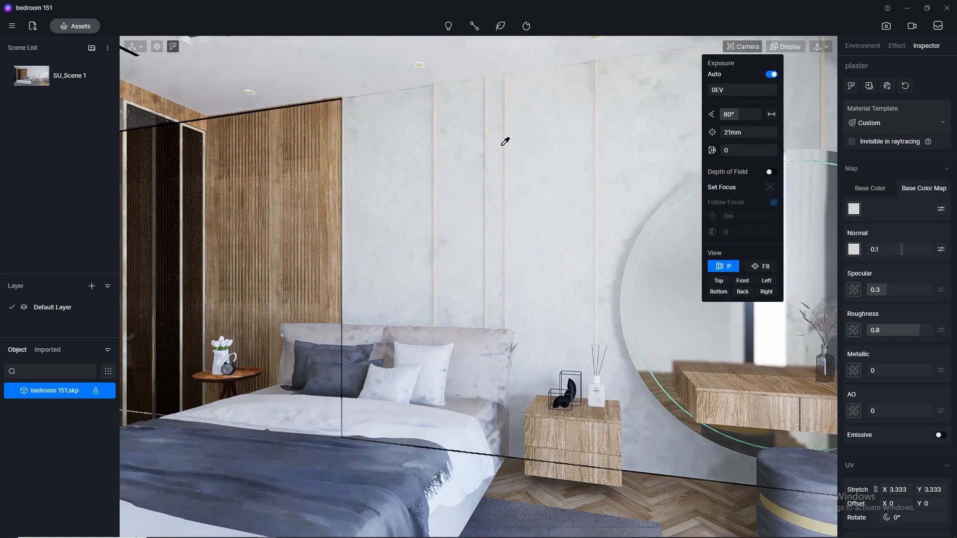
scroll(373, 248, up, 5)
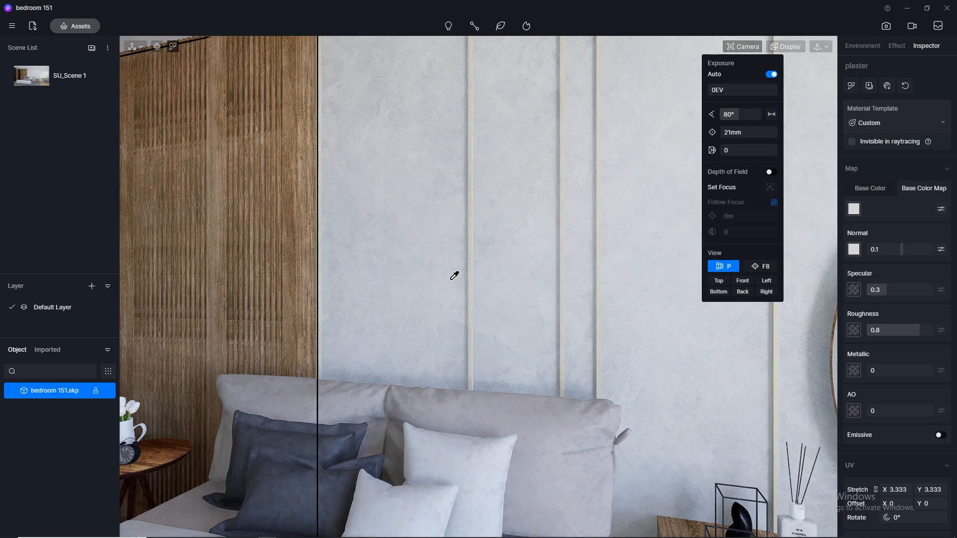
scroll(444, 255, up, 2)
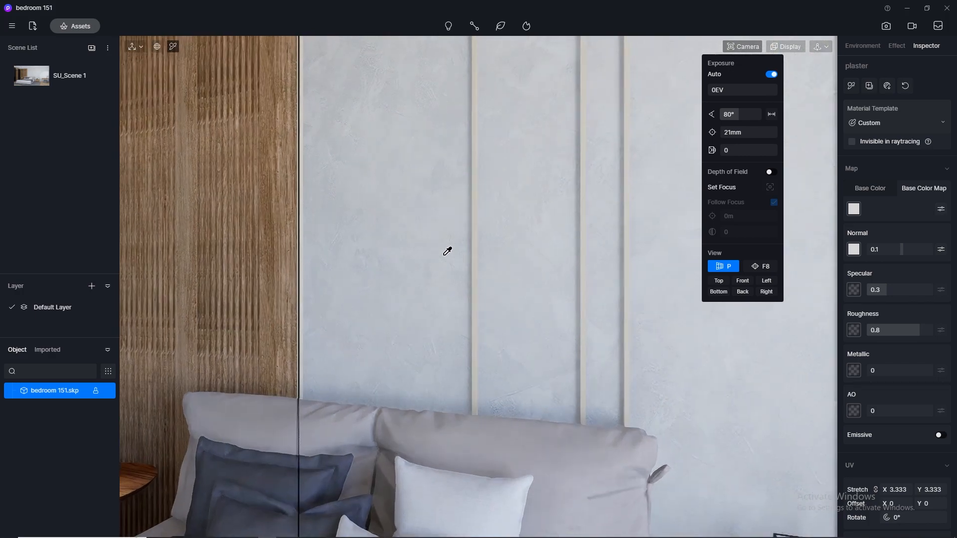
right_drag(437, 316, 435, 330)
scroll(417, 239, down, 3)
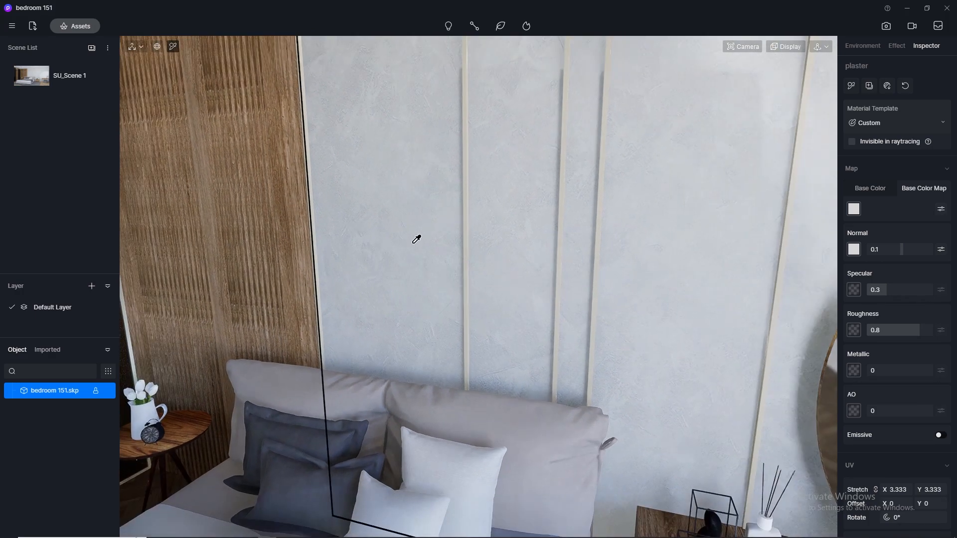
click(70, 28)
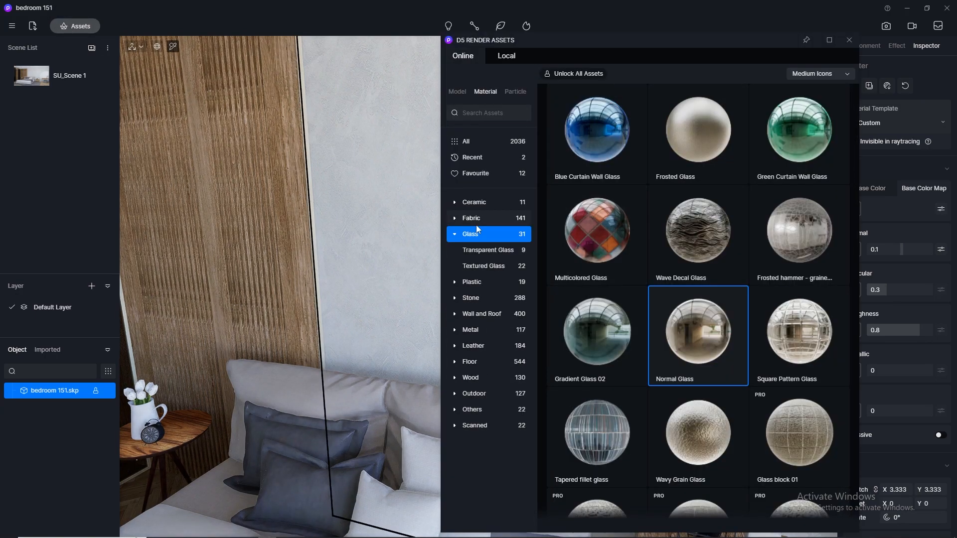
click(481, 330)
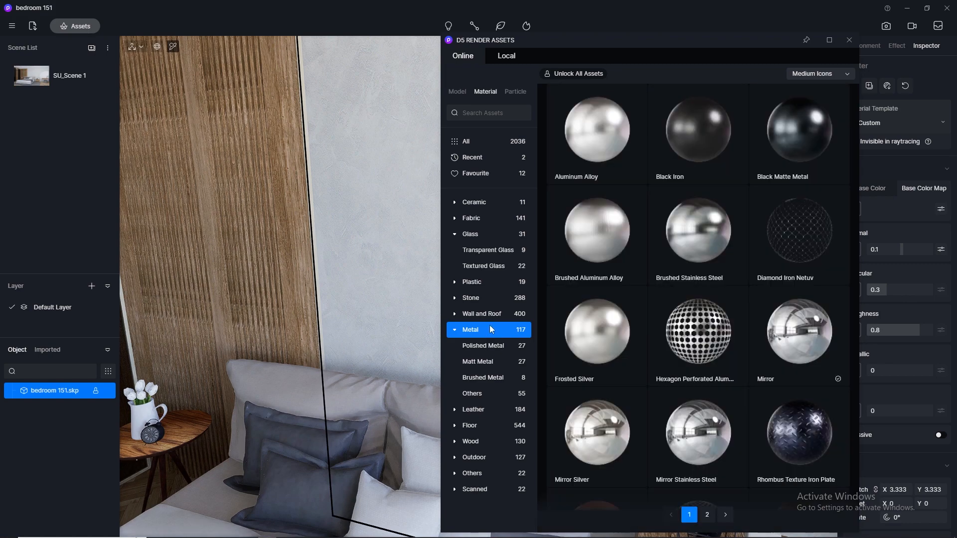
Find Mirror Brass among the Metal materials and apply it to the vertical trim strips on the headboard wall.
scroll(713, 273, down, 6)
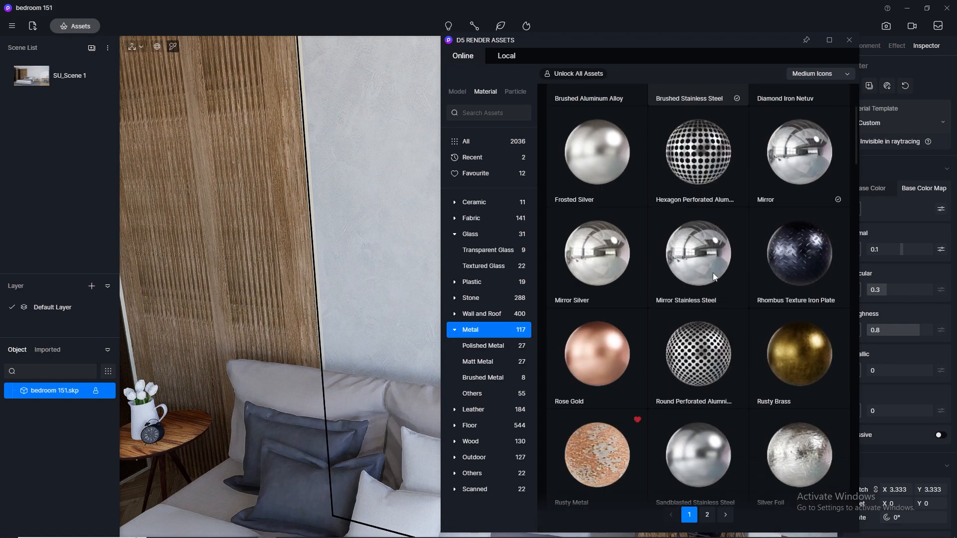
scroll(713, 277, down, 18)
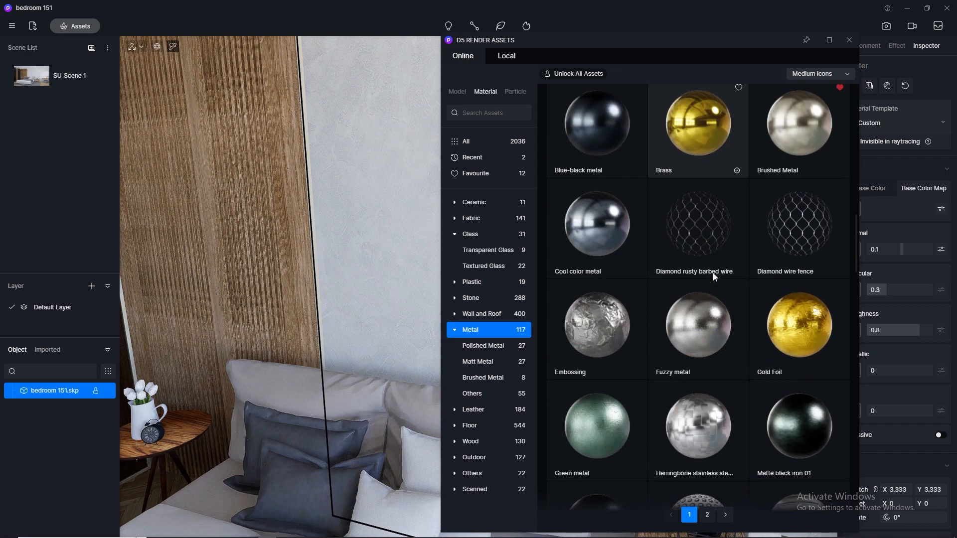
scroll(713, 273, down, 2)
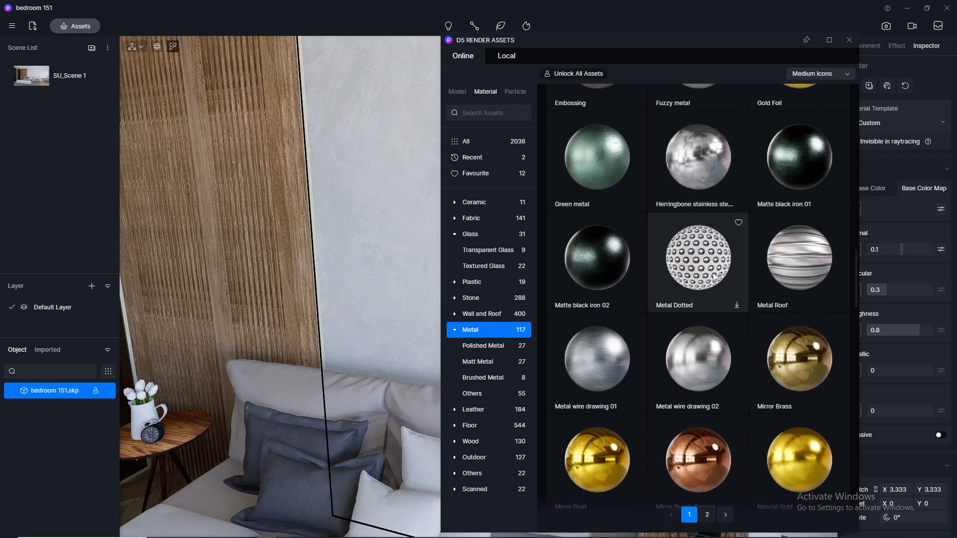
scroll(713, 273, down, 3)
scroll(713, 273, down, 8)
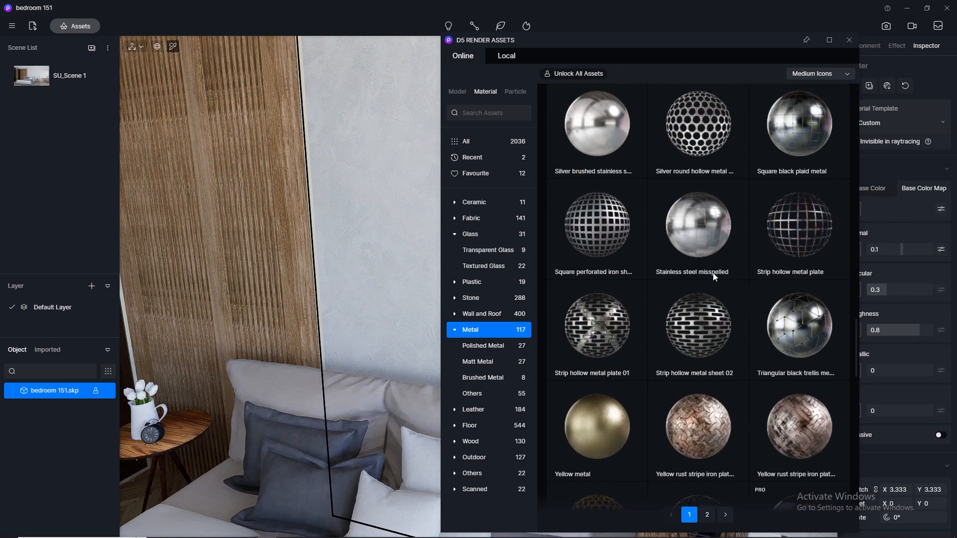
scroll(713, 273, down, 3)
scroll(713, 273, down, 4)
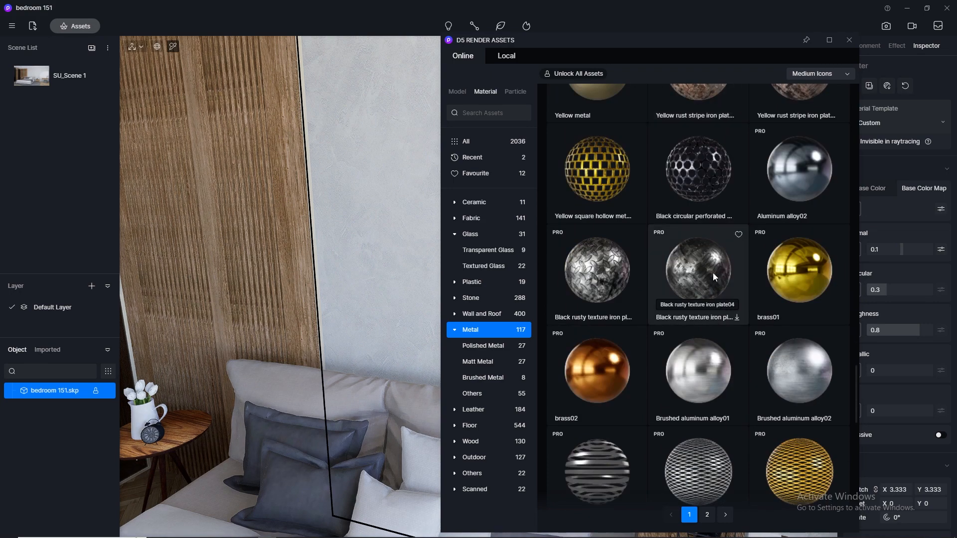
scroll(713, 273, down, 4)
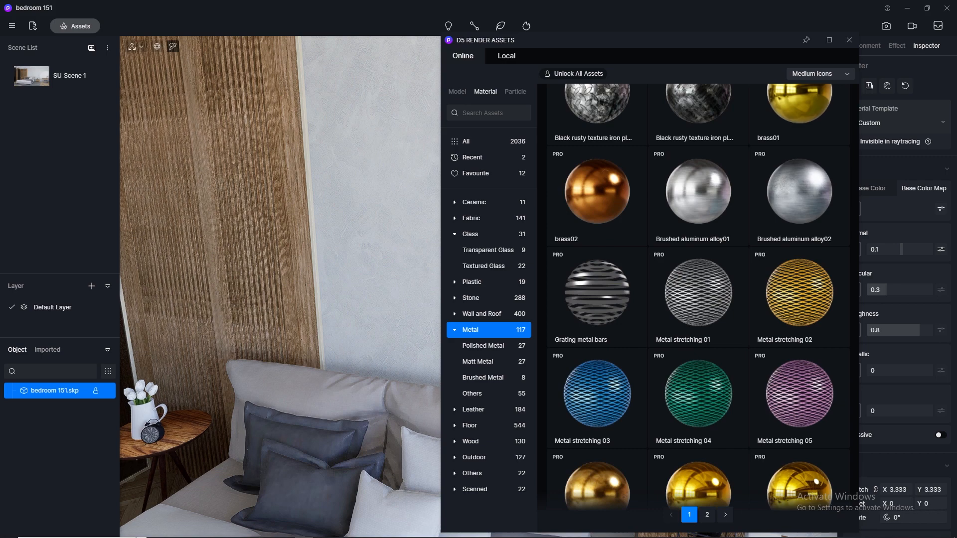
scroll(793, 340, down, 10)
scroll(814, 372, down, 2)
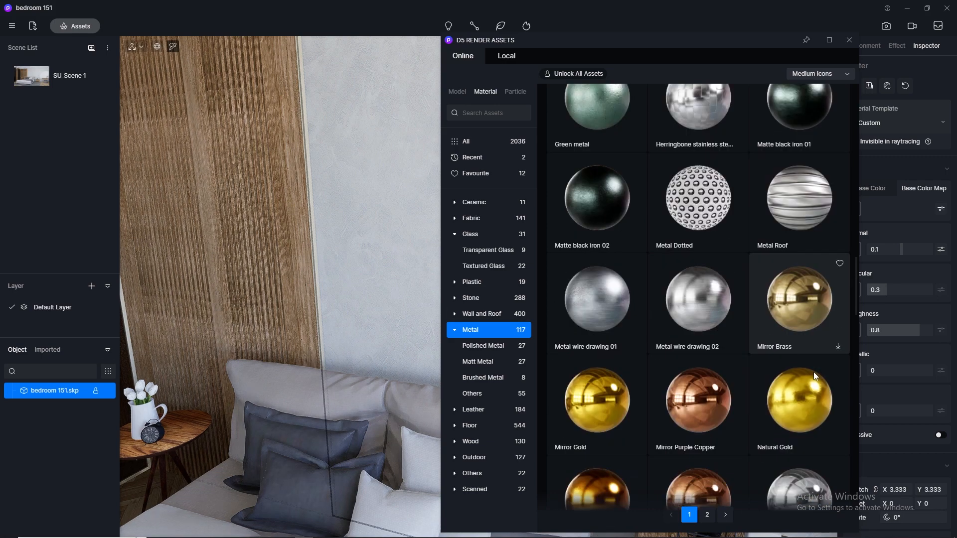
scroll(820, 356, up, 4)
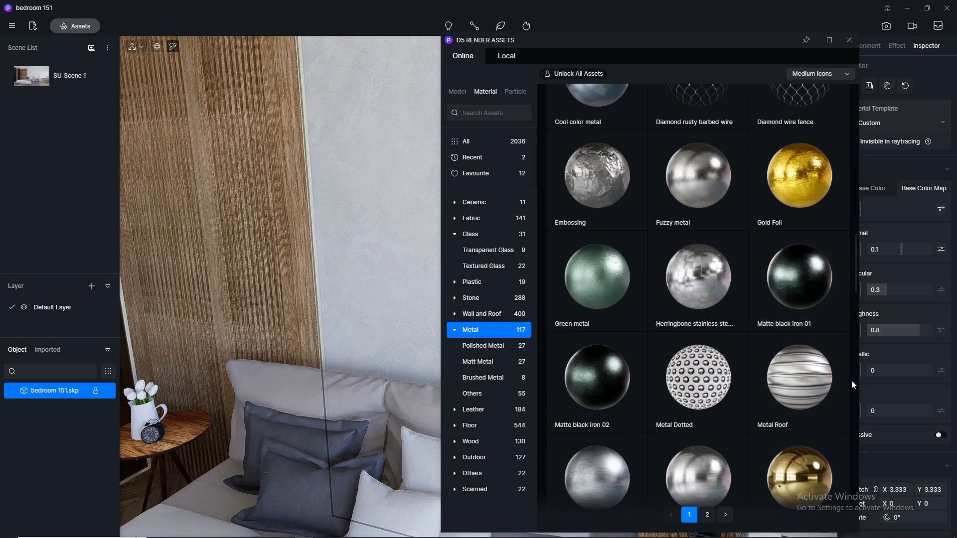
scroll(852, 381, up, 1)
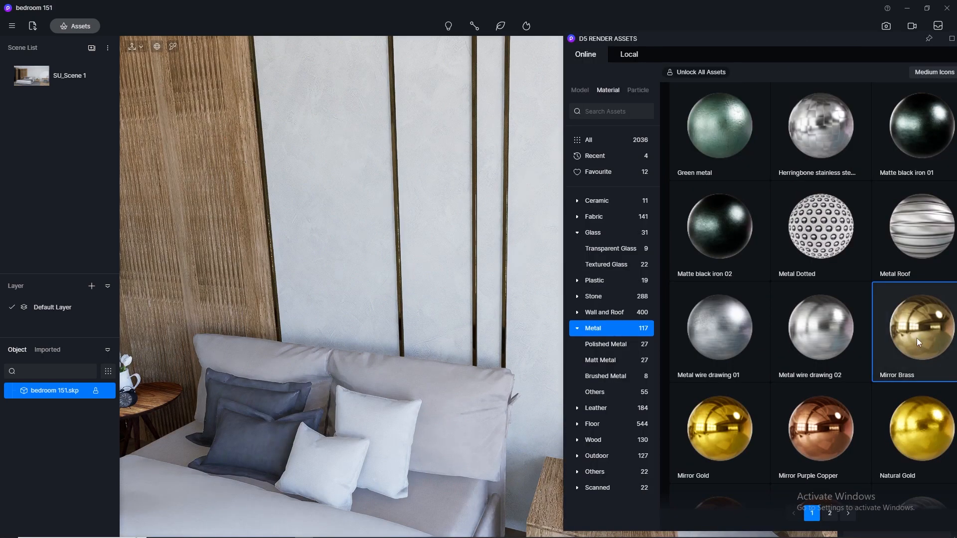
drag(919, 342, 503, 279)
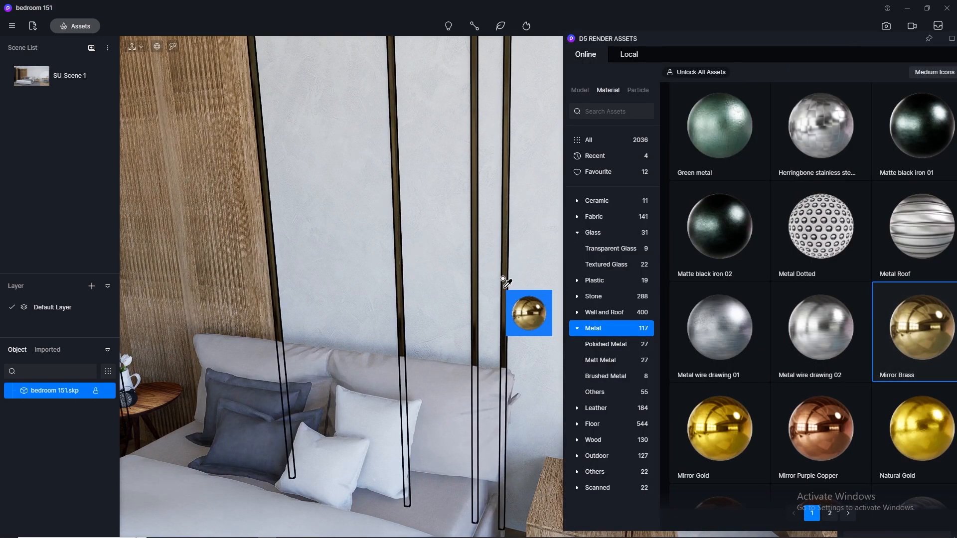
Close the asset library and restore the saved SU_Scene 1 view.
drag(720, 41, 573, 64)
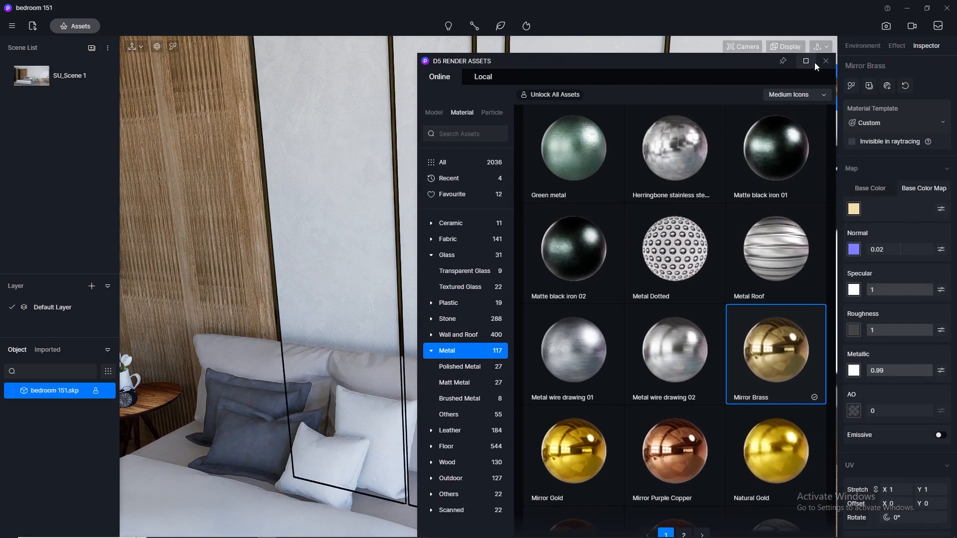
click(827, 61)
click(34, 76)
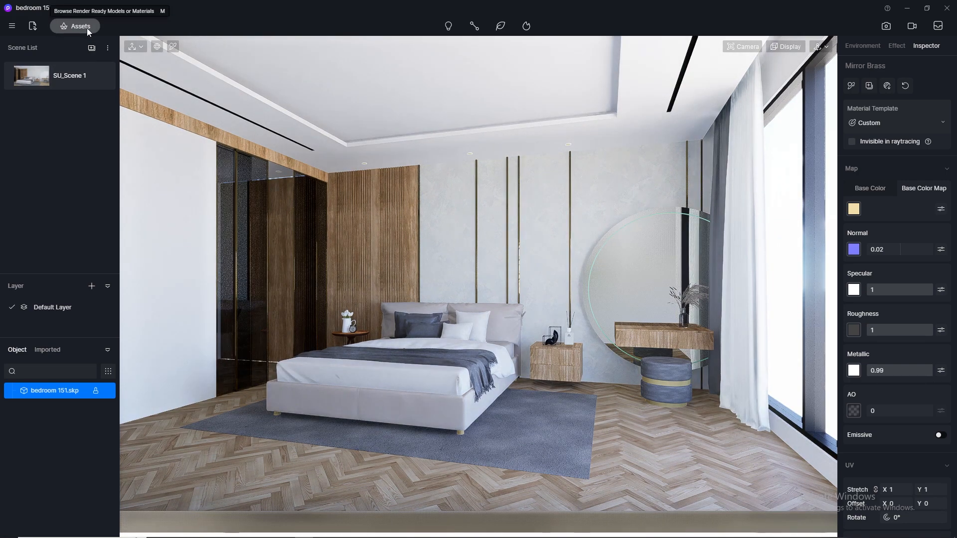
Replace the material on the headboard wall's vertical trim strips with Brushed Metal and restore the saved SU_Scene 1 view.
scroll(573, 324, up, 3)
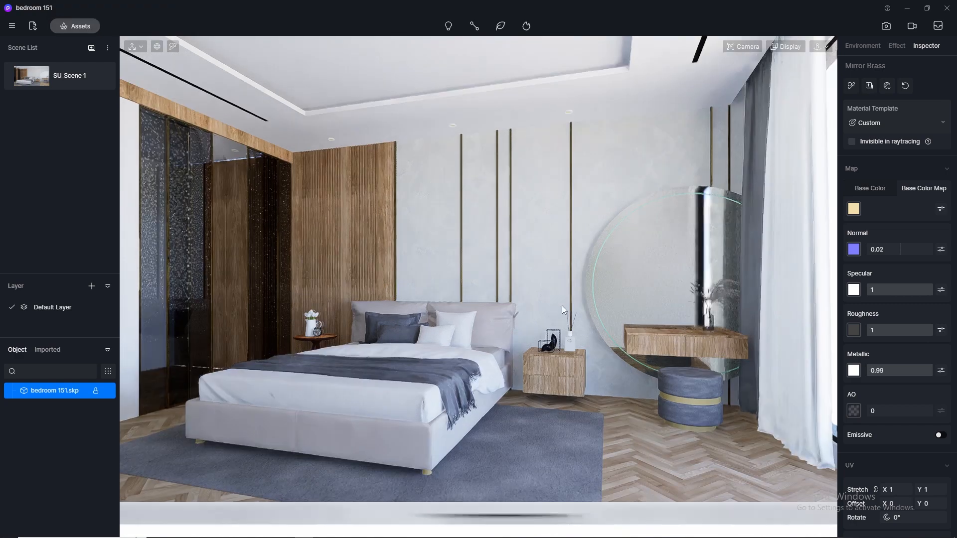
scroll(497, 222, up, 3)
click(821, 46)
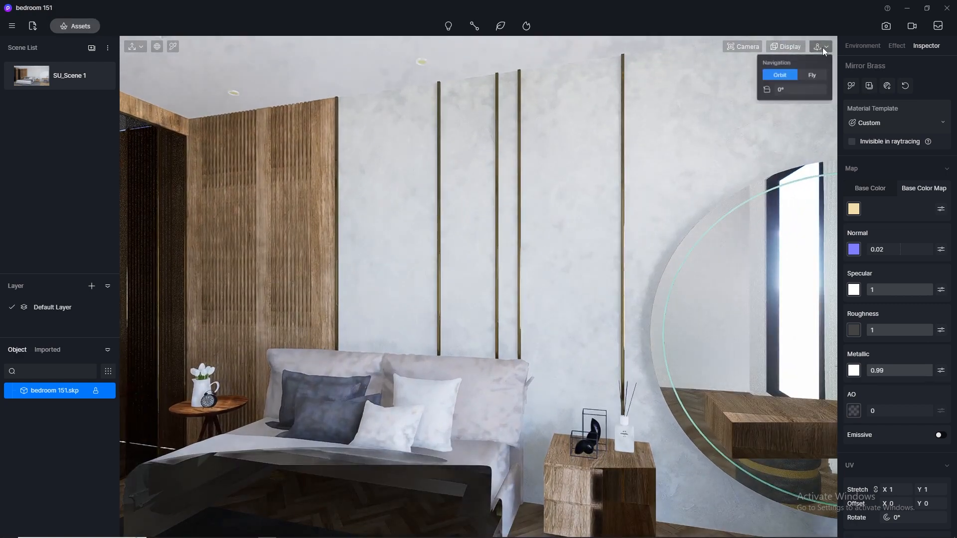
click(743, 47)
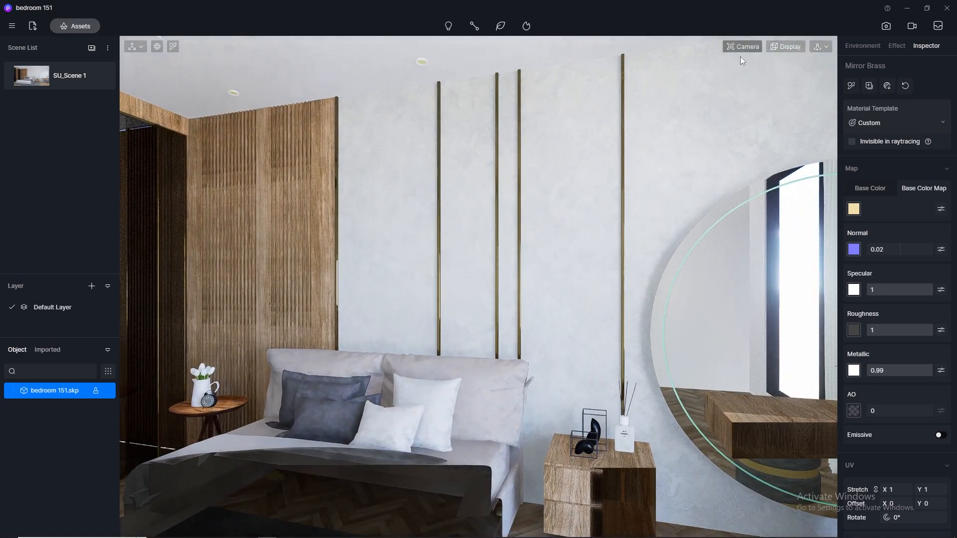
scroll(592, 329, up, 5)
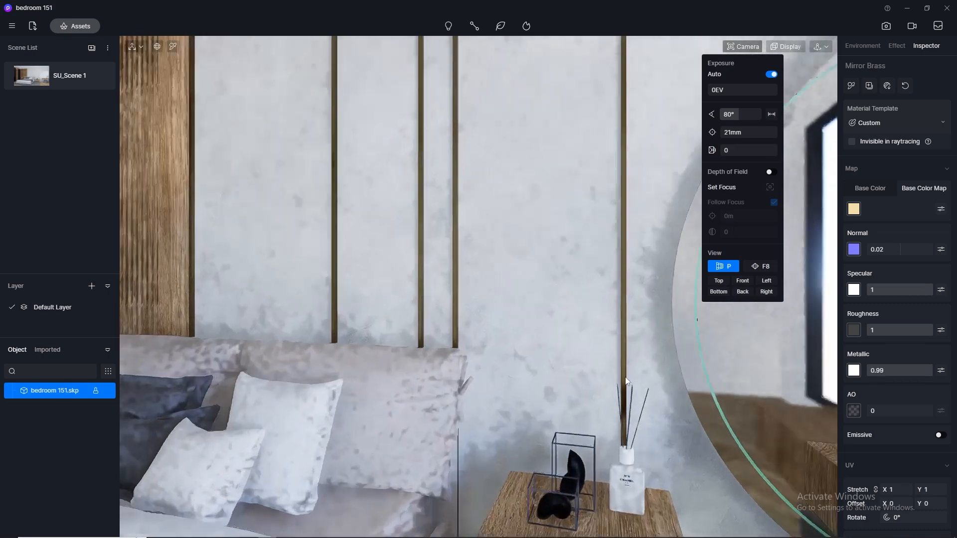
right_drag(616, 359, 422, 321)
scroll(617, 350, up, 2)
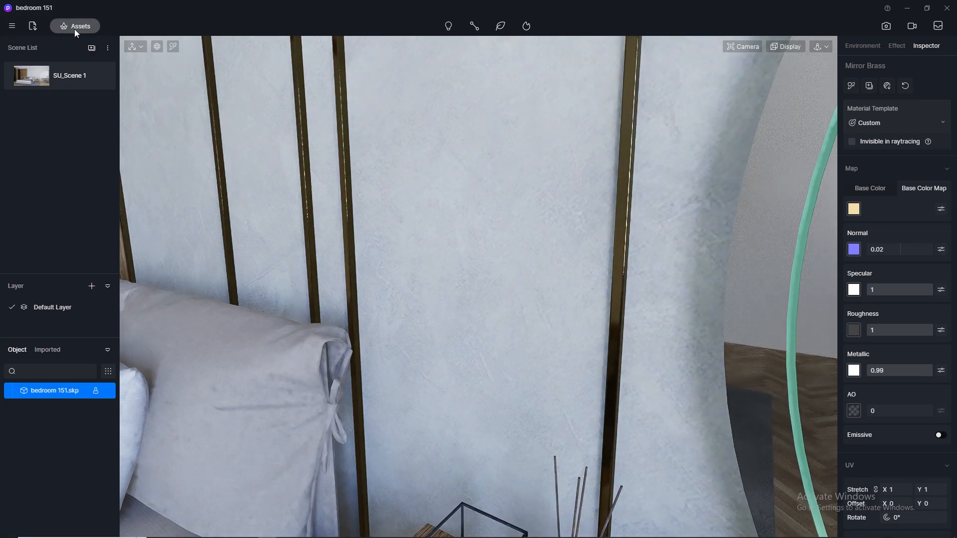
click(75, 27)
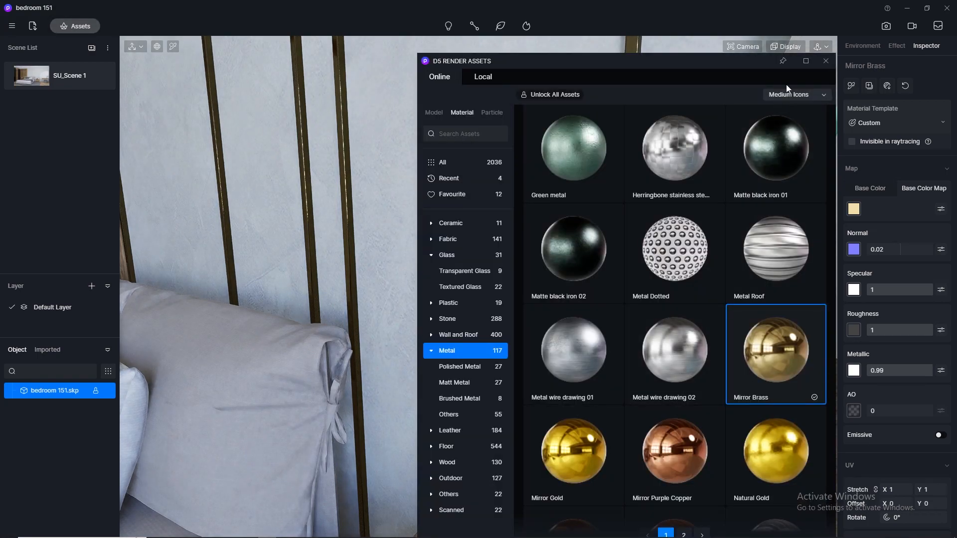
scroll(788, 246, up, 8)
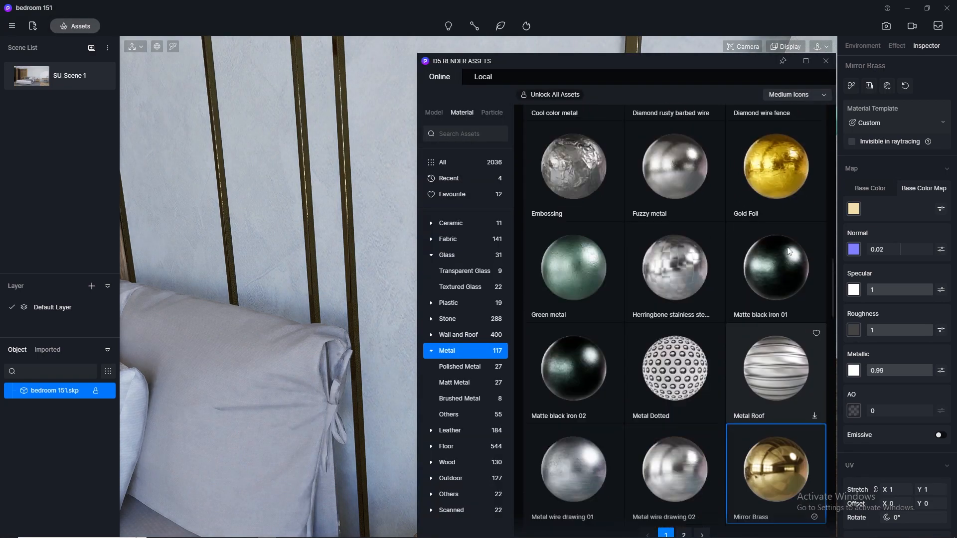
mouse_move(781, 259)
mouse_down()
mouse_move(364, 249)
mouse_move(350, 232)
mouse_move(818, 74)
mouse_move(691, 203)
mouse_up()
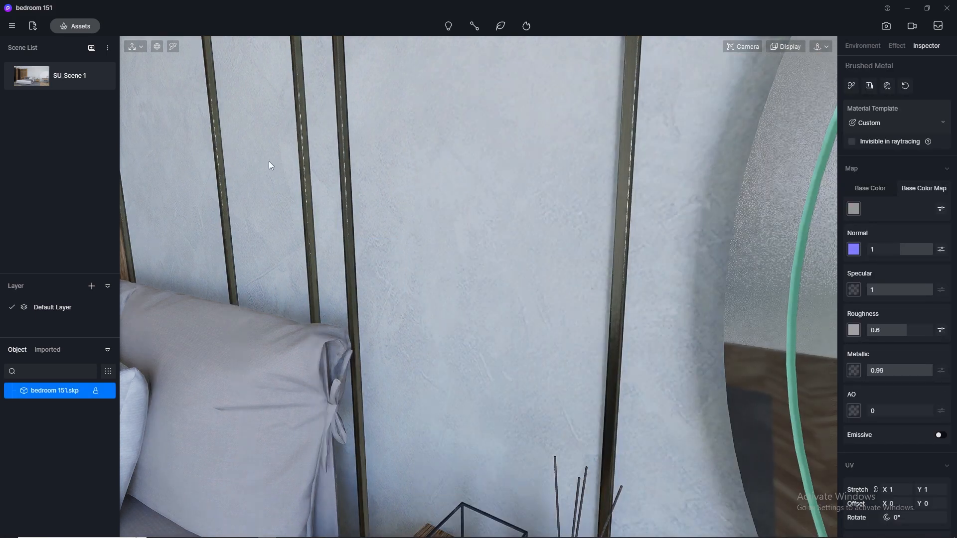
click(32, 76)
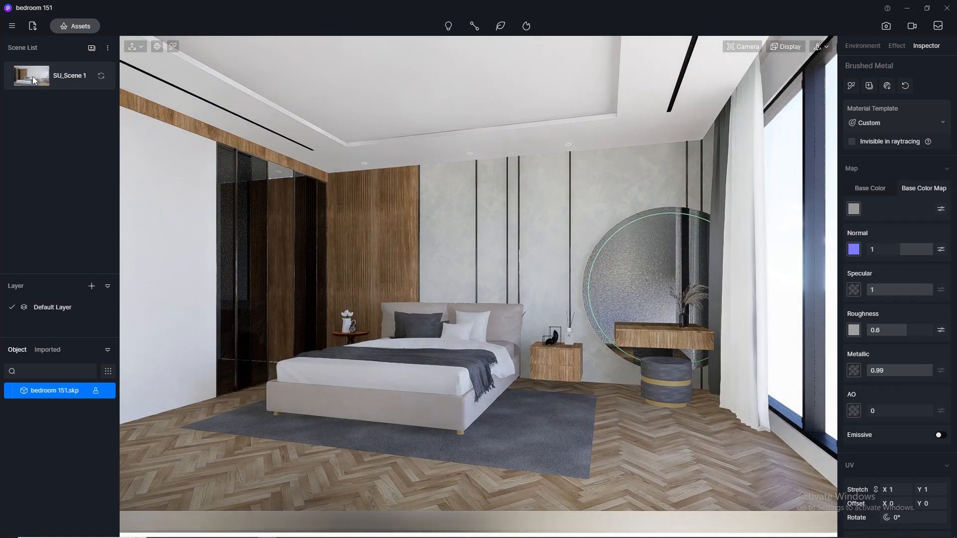
Reopen the asset library, examine the dressing-table stool up close, and return to the SU_Scene 1 view.
click(74, 25)
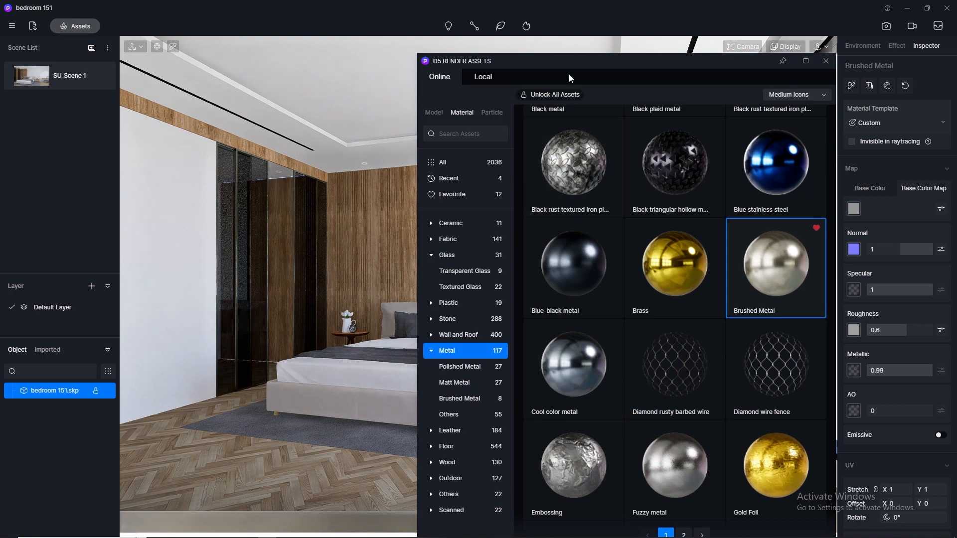
drag(515, 61, 227, 55)
drag(602, 352, 677, 377)
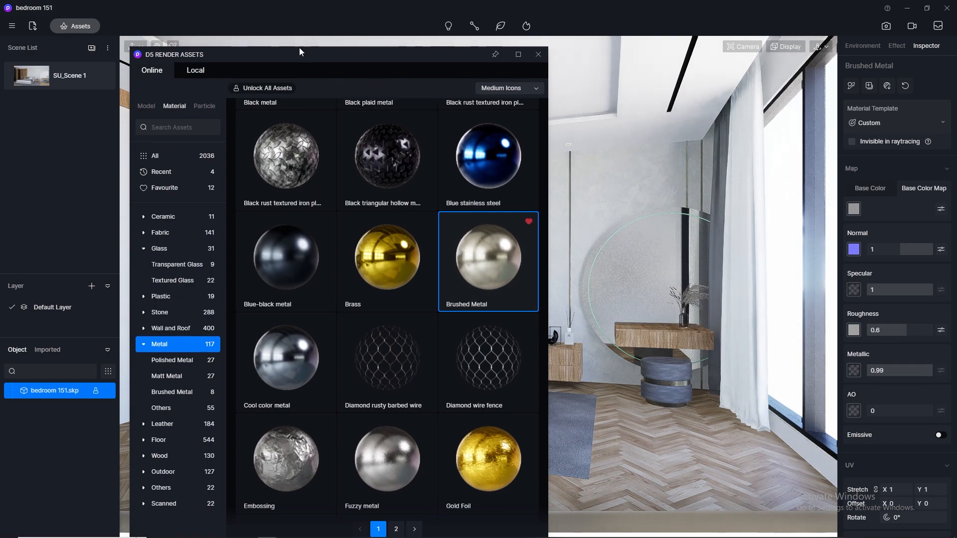
scroll(680, 396, up, 5)
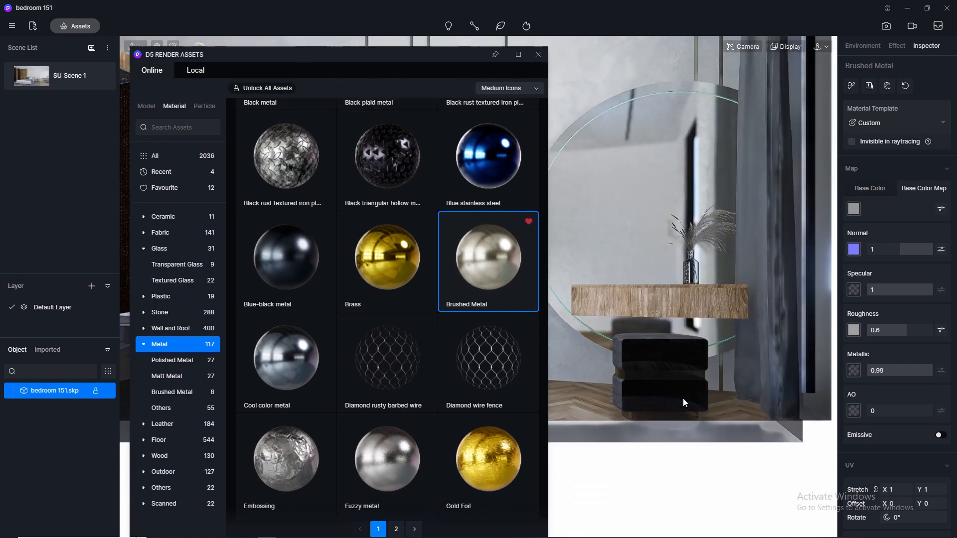
scroll(683, 402, down, 8)
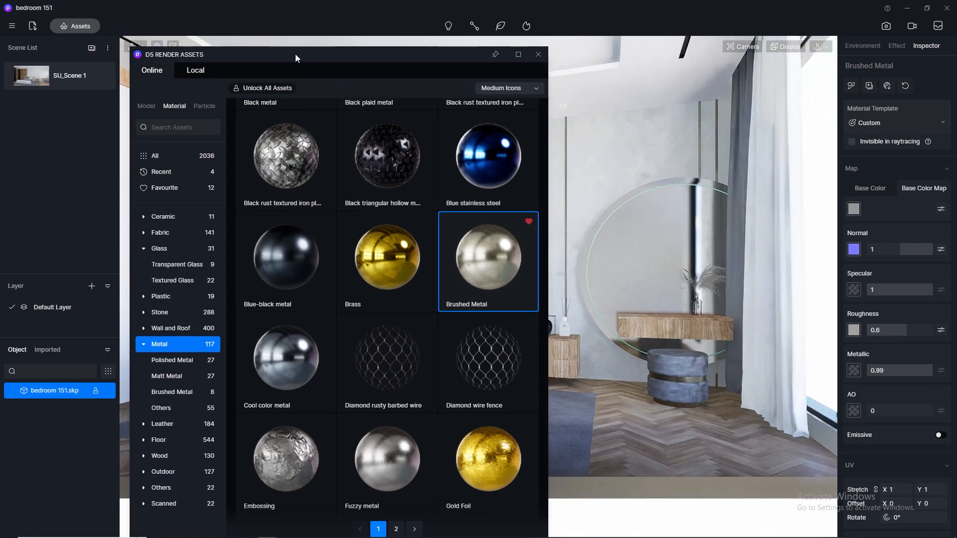
drag(319, 52, 755, 92)
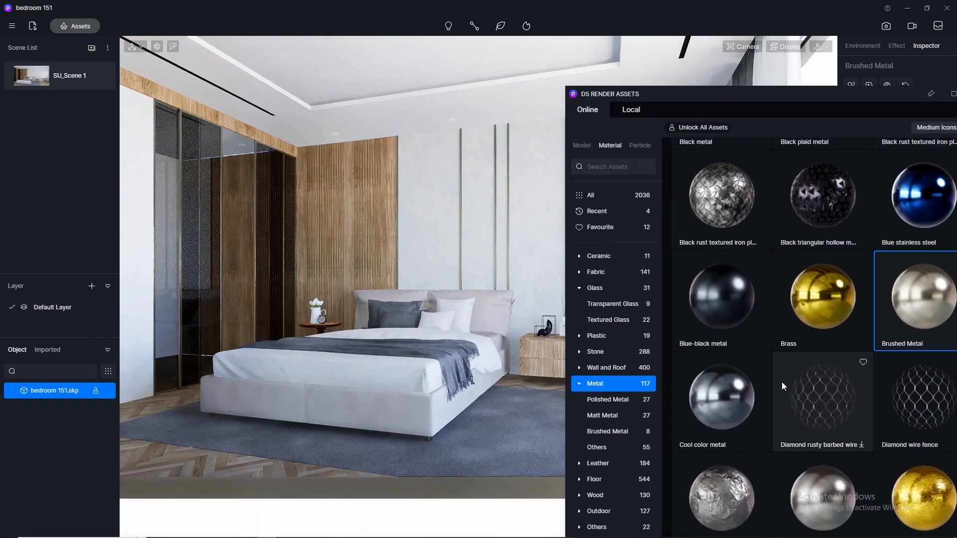
click(32, 78)
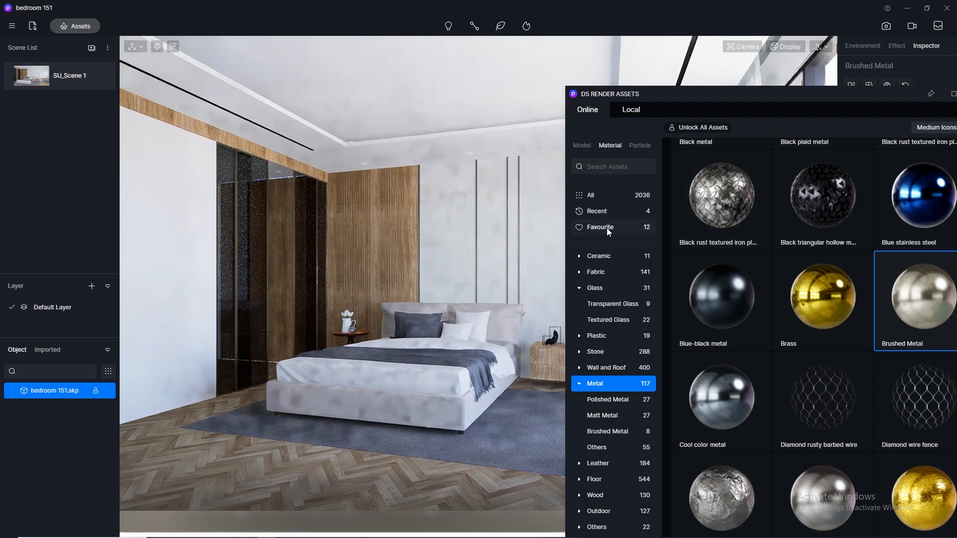
Find Light Grey Striped Rug in the Carpet category of the Fabric materials and apply it to the rug under the bed.
click(612, 274)
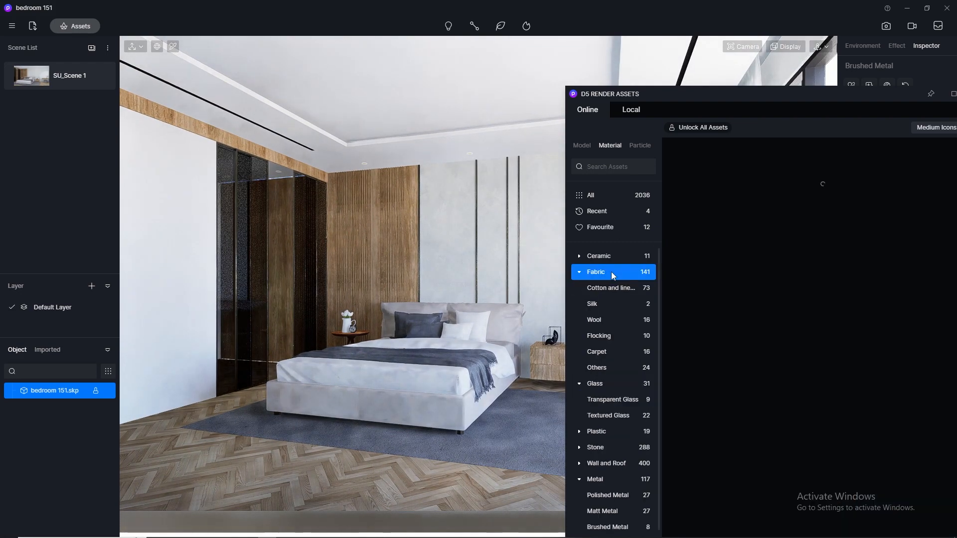
drag(639, 97, 634, 19)
click(600, 271)
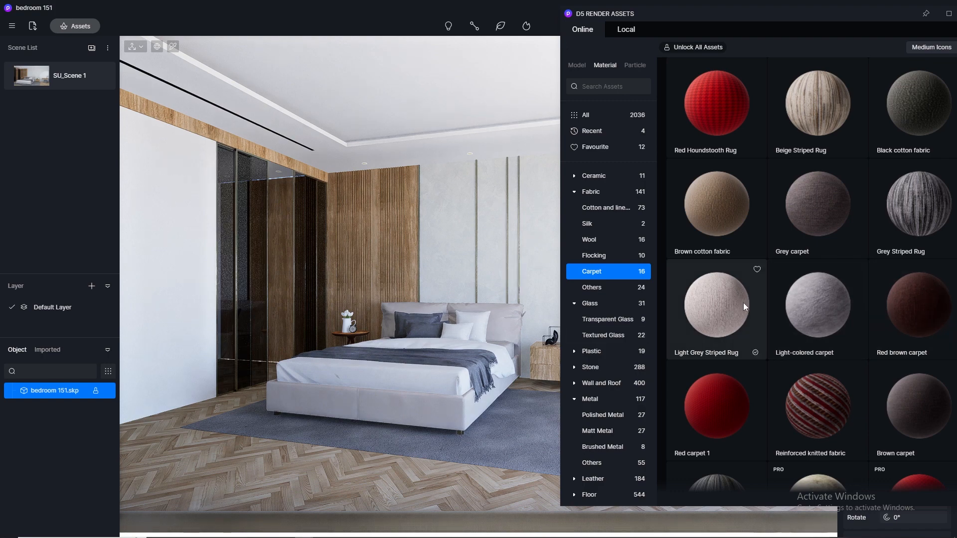
drag(718, 302, 521, 435)
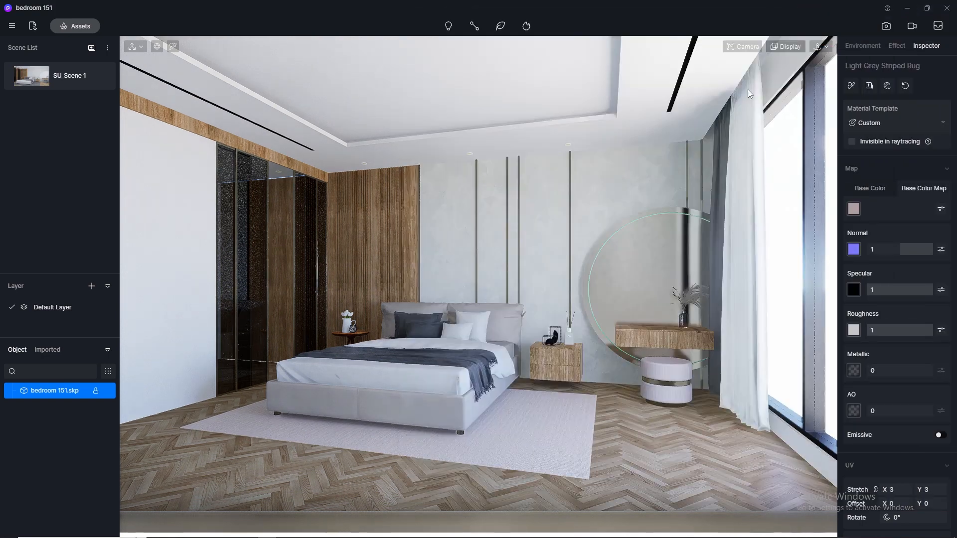
Try UV stretch values of 1, 0.1 and 0.5 on the rug material.
right_click(567, 422)
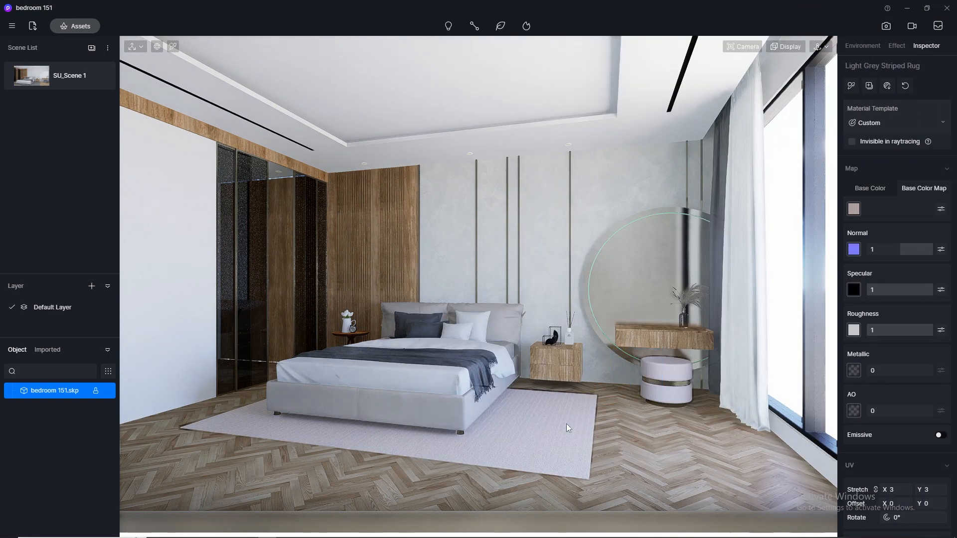
scroll(566, 424, up, 4)
middle_drag(543, 459, 551, 339)
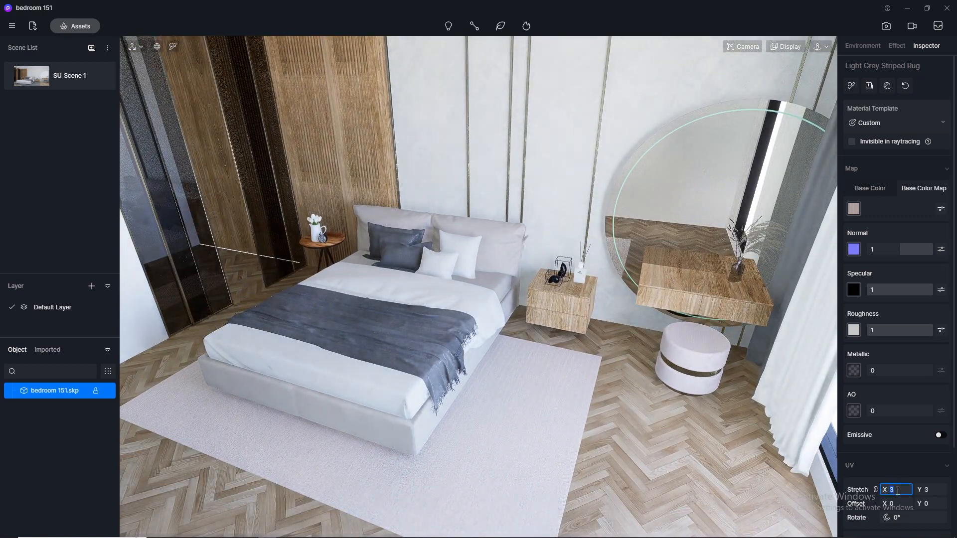
key(Return)
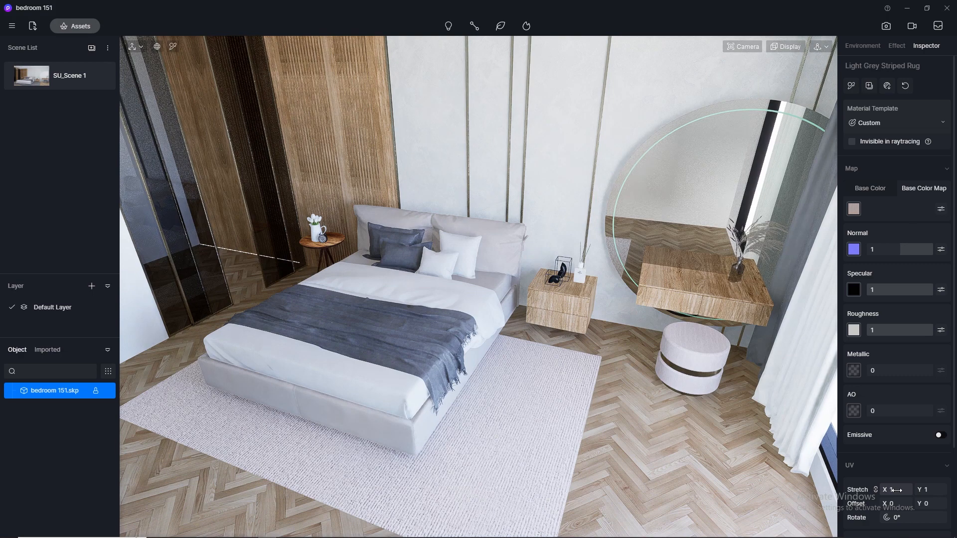
click(897, 490)
text(0.1)
key(Return)
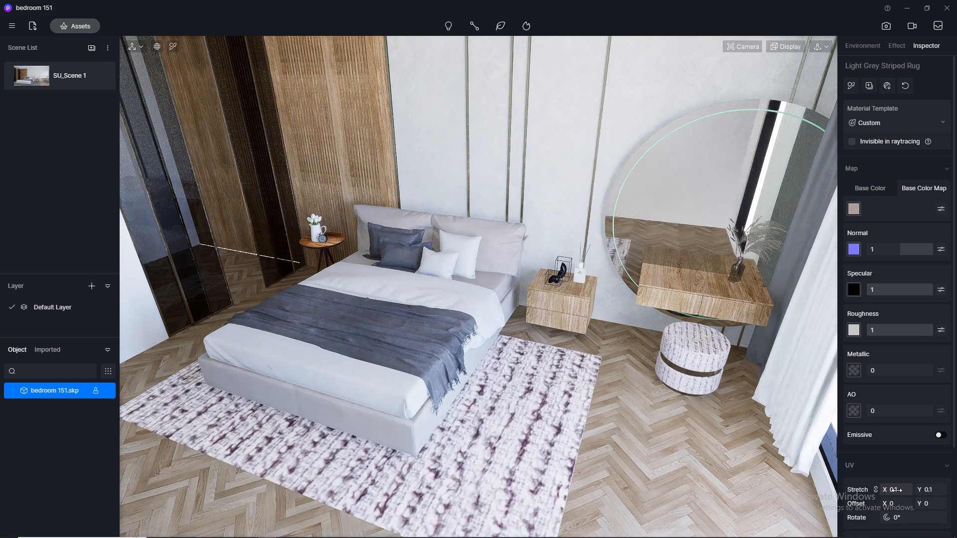
click(897, 491)
text(0.5)
key(Return)
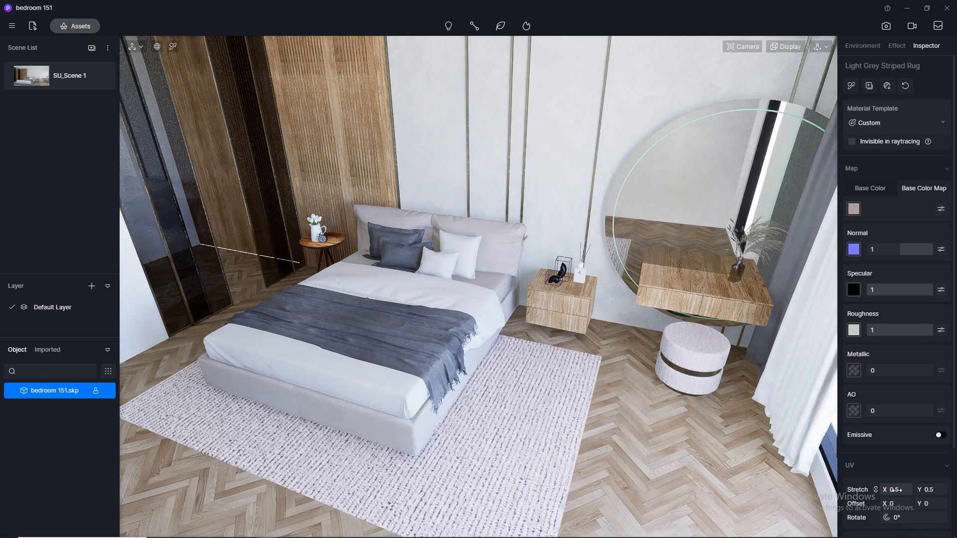
Set the rug material's UV stretch to 1.5 on both axes and restore the SU_Scene 1 view.
text(1.5)
key(Return)
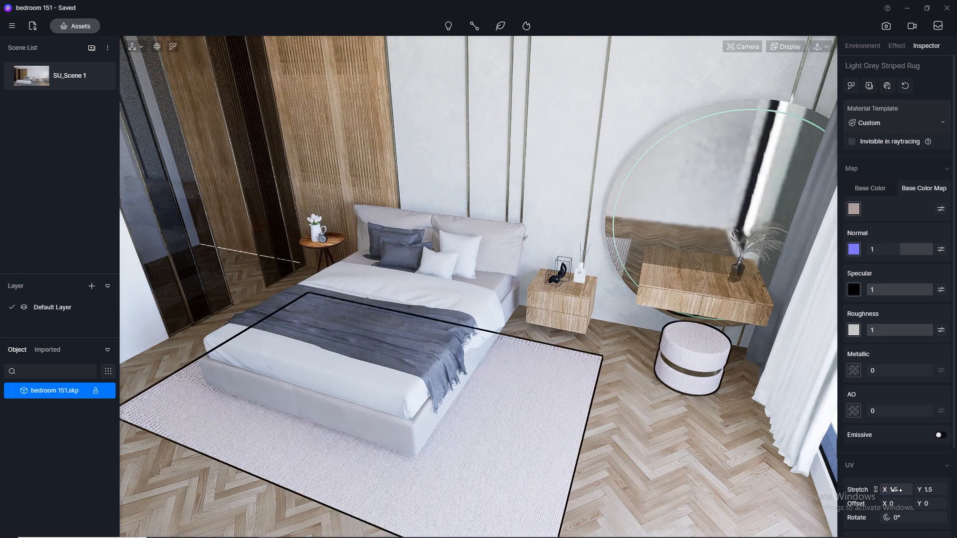
click(31, 74)
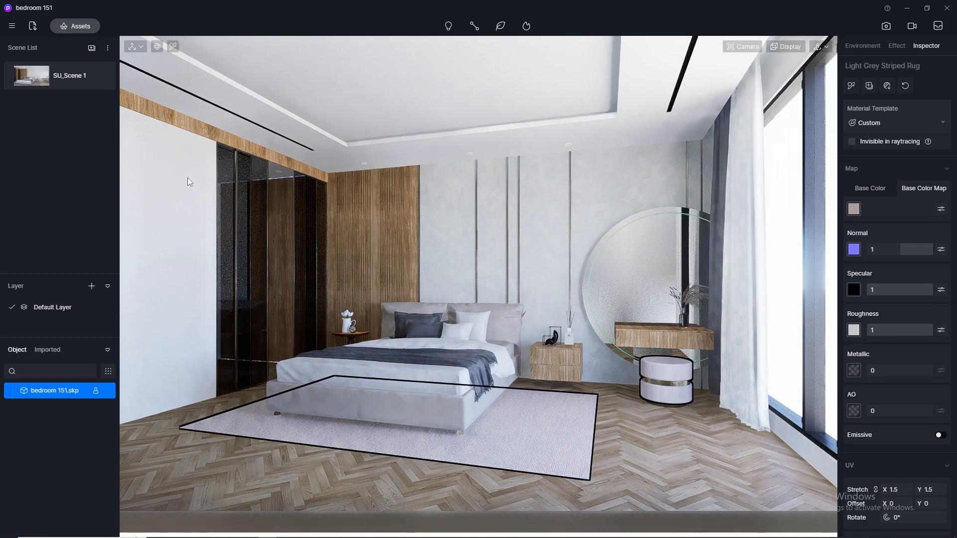
Apply a grey fabric material to the bed upholstery and Dark gray burlap to the round dressing-table stool.
scroll(689, 369, up, 3)
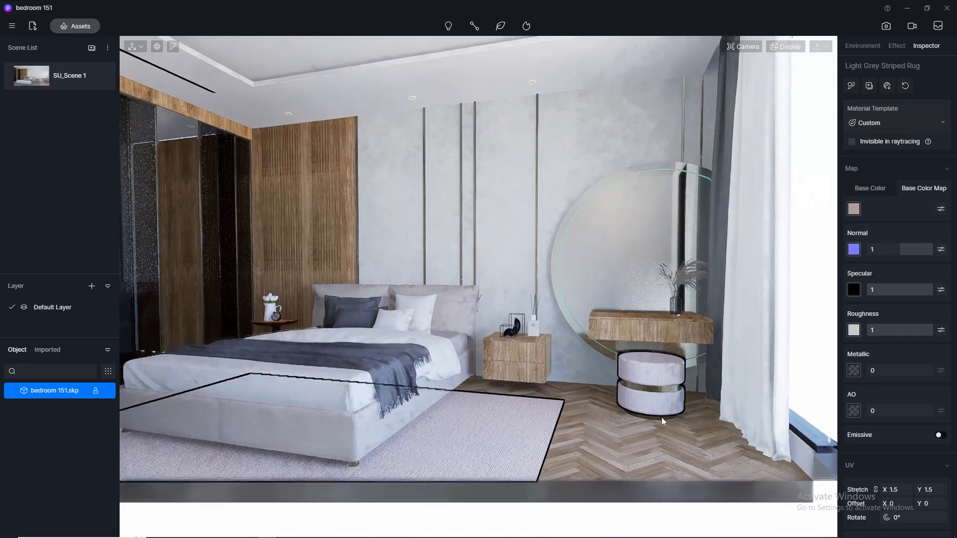
scroll(662, 417, up, 2)
scroll(645, 394, up, 3)
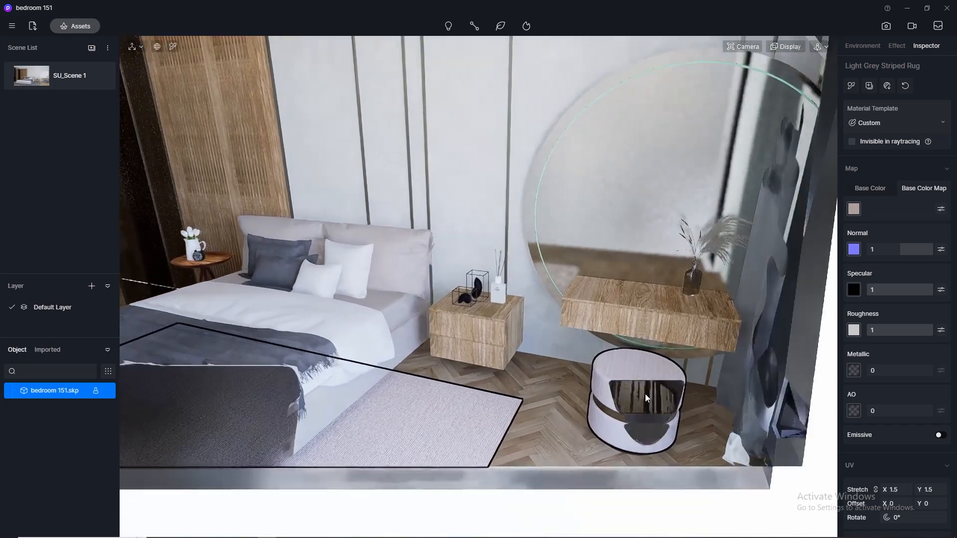
scroll(646, 394, down, 2)
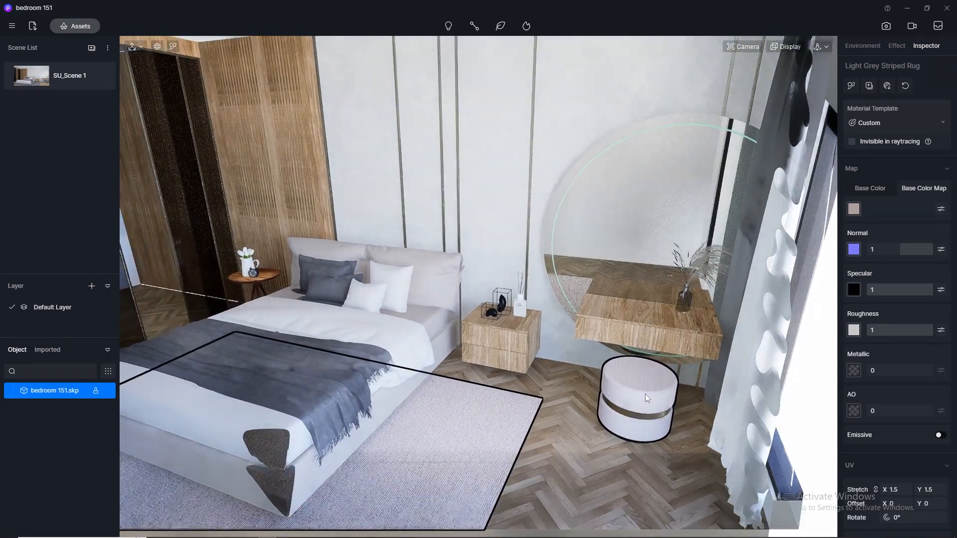
scroll(636, 333, down, 4)
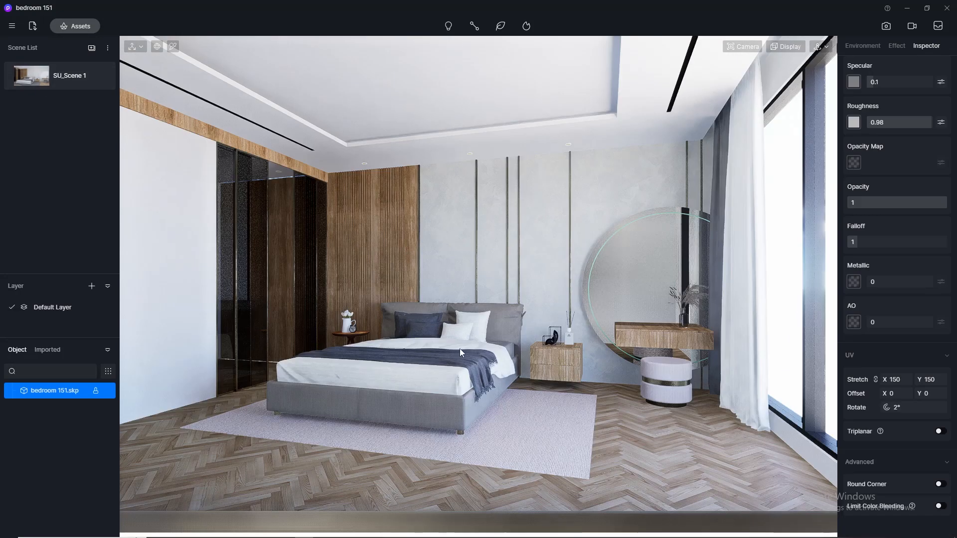
scroll(459, 348, up, 1)
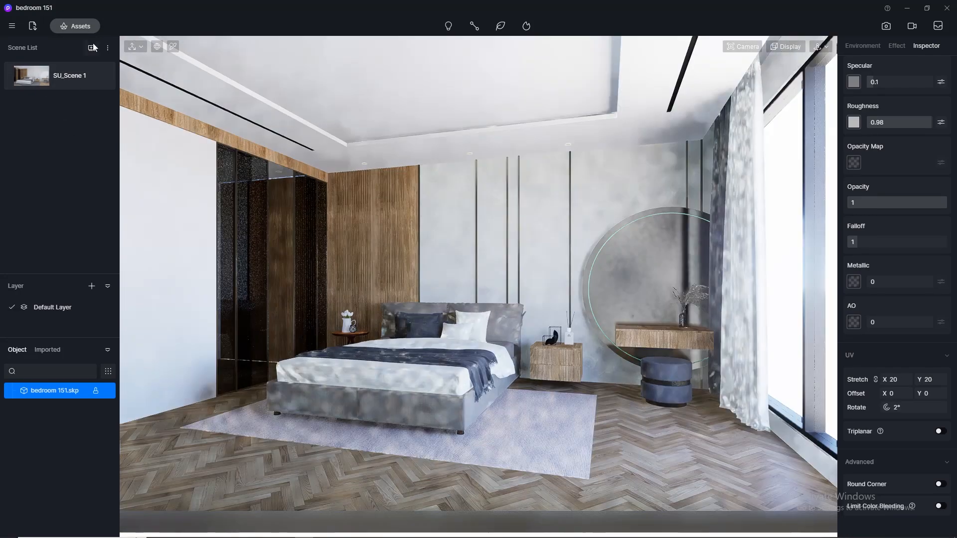
Apply the Grey Gauze Curtain material from the favourite materials to the dark curtain beside the round mirror.
click(77, 27)
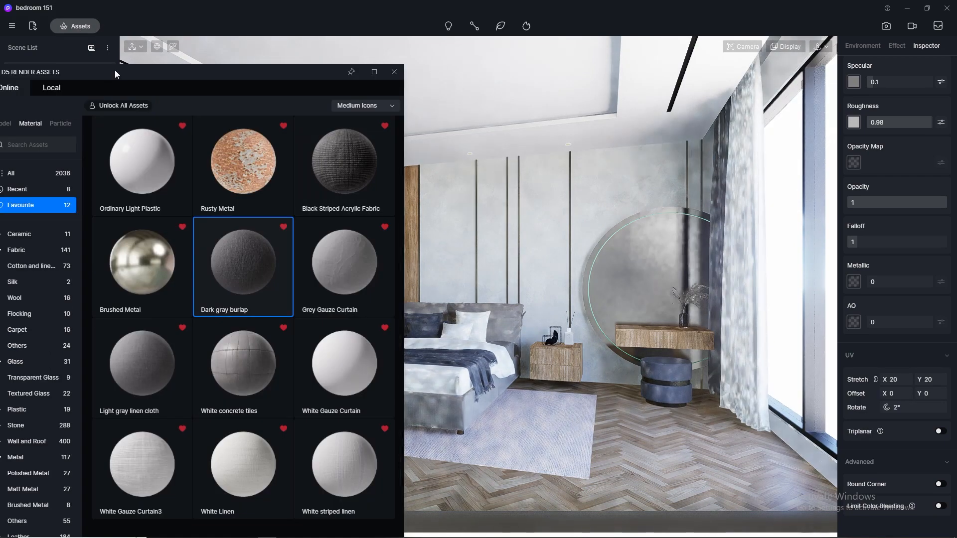
scroll(291, 233, down, 1)
click(331, 244)
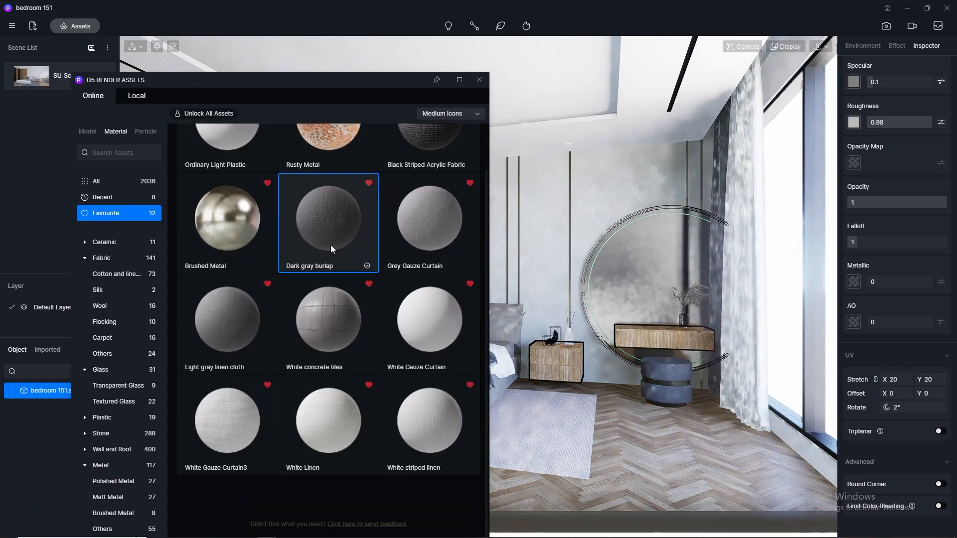
click(420, 232)
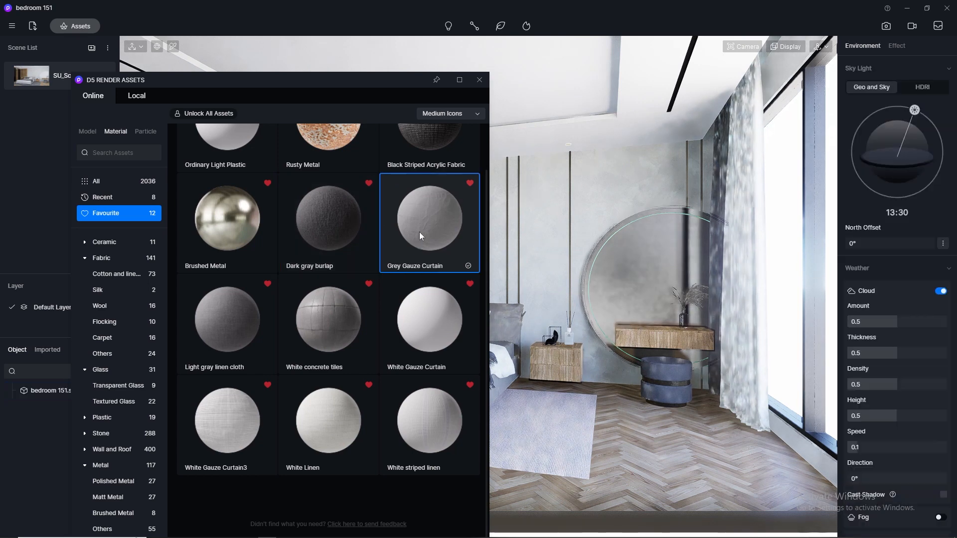
click(715, 161)
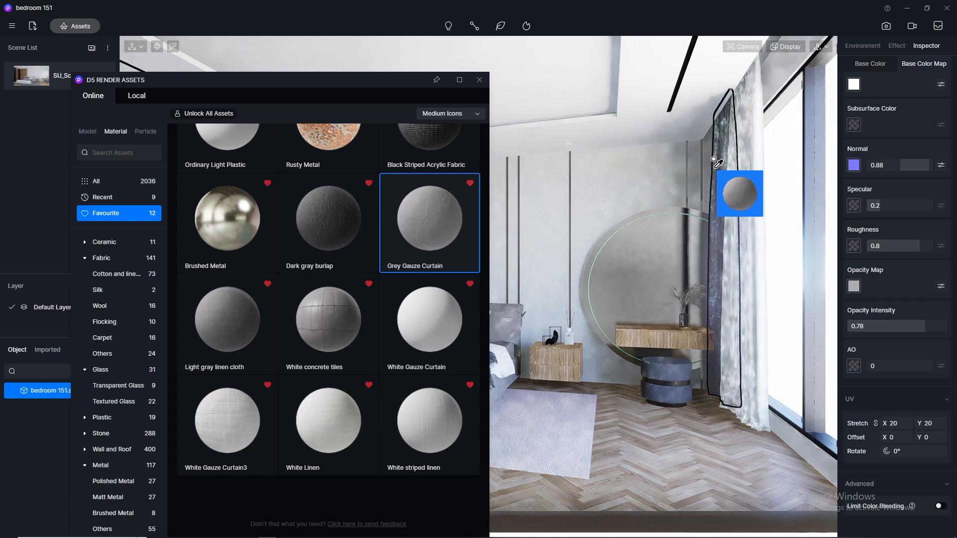
Apply the White Gauze Curtain3 material to the white window curtain and close the asset library.
click(250, 402)
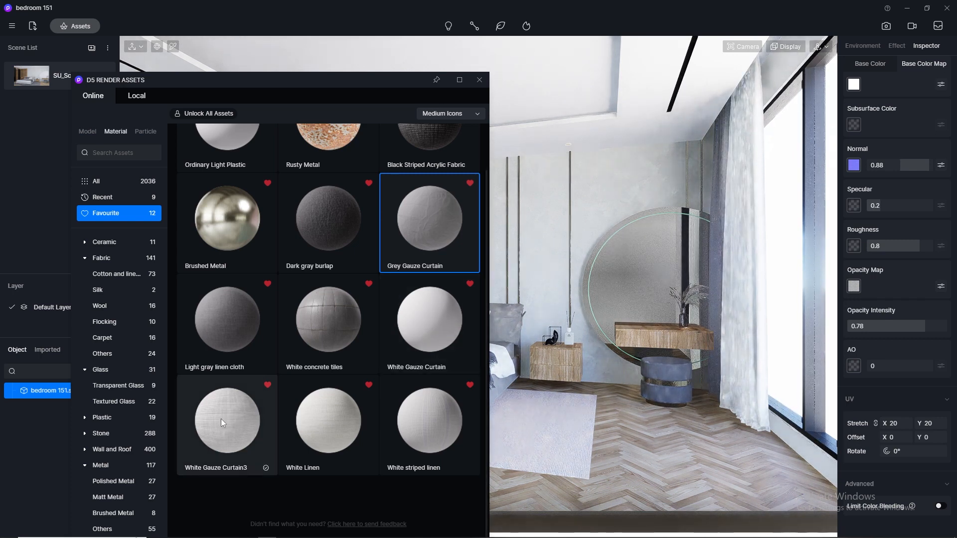
click(749, 384)
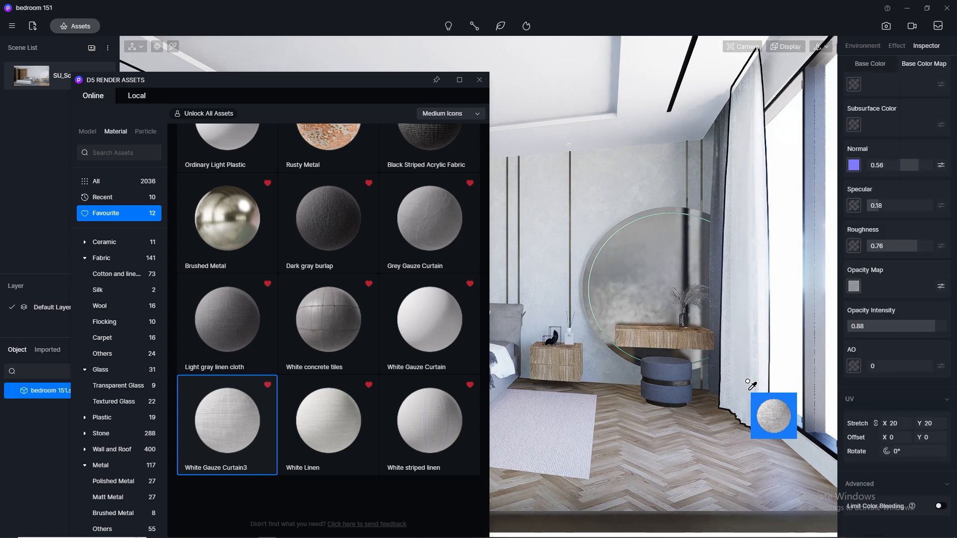
right_click(748, 382)
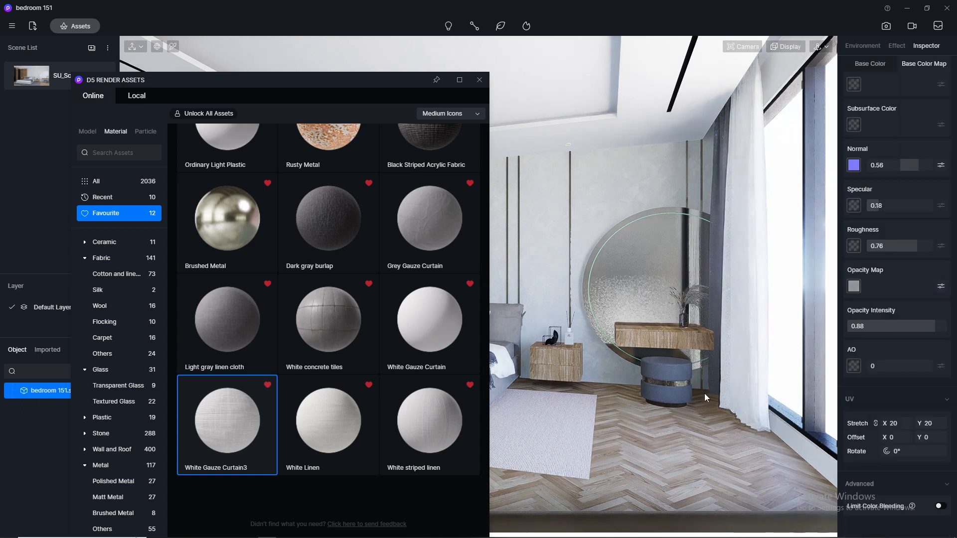
drag(297, 86, 531, 466)
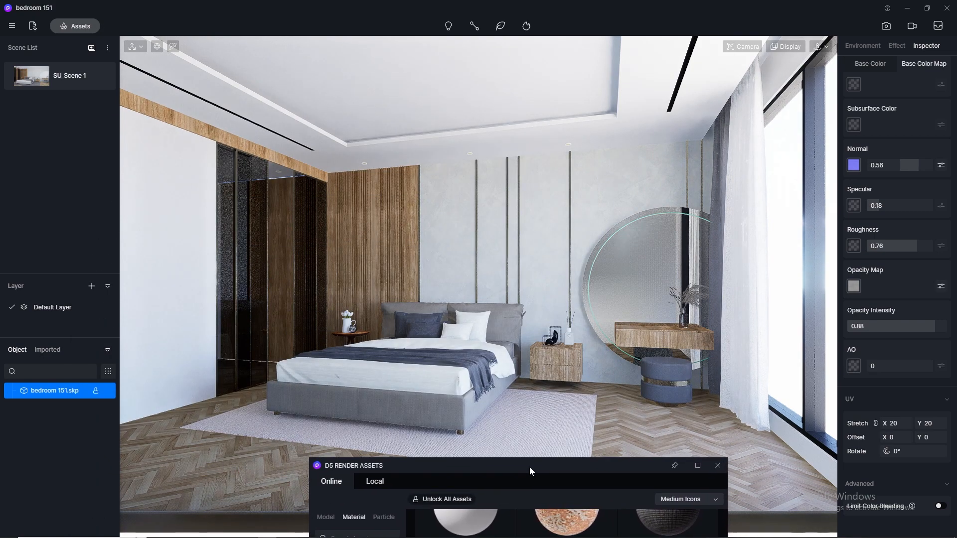
drag(529, 468, 457, 212)
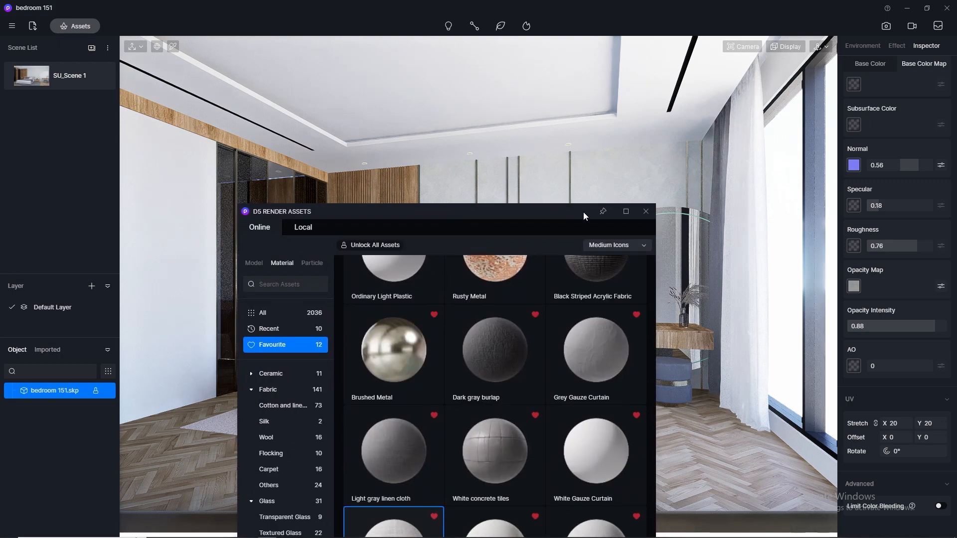
click(645, 214)
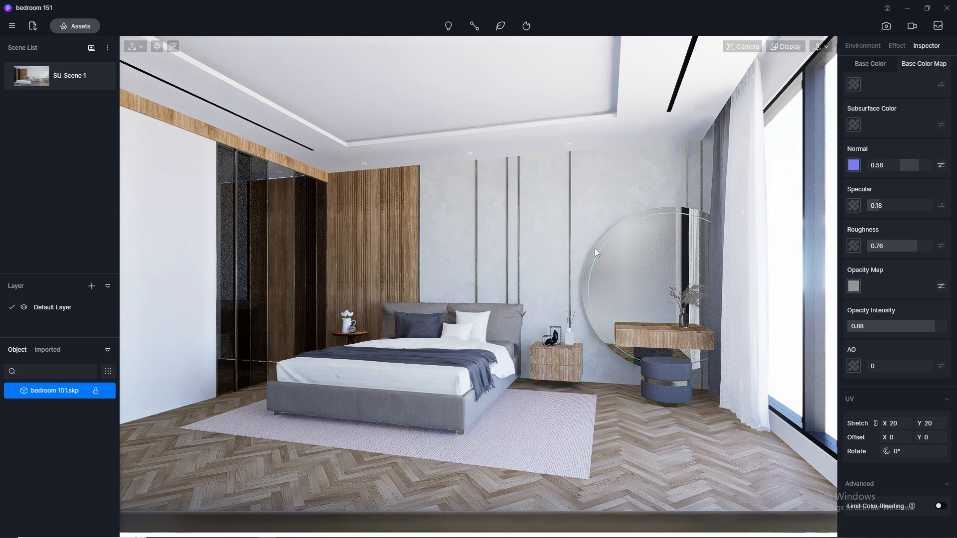
Enter the still image rendering mode and update SU_Scene 1 with the current view.
click(565, 373)
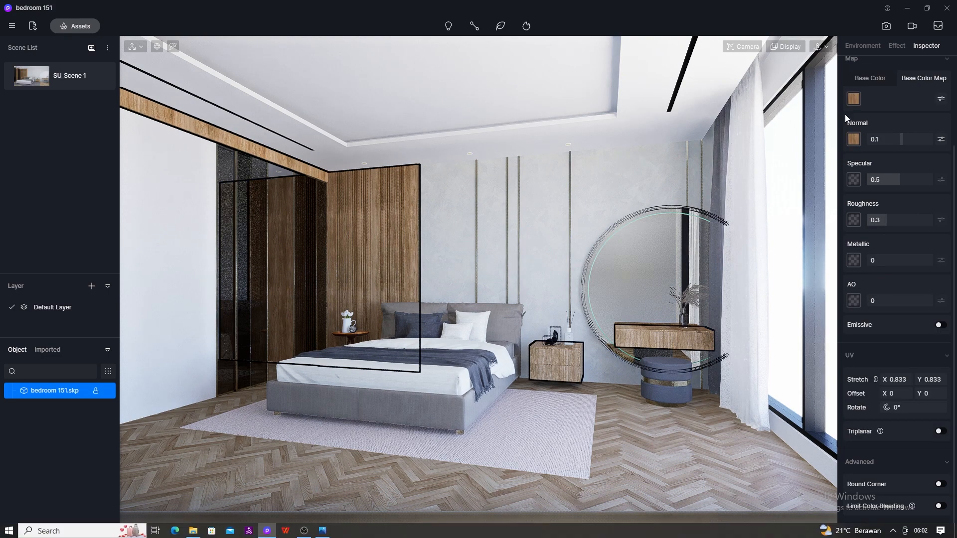
click(886, 26)
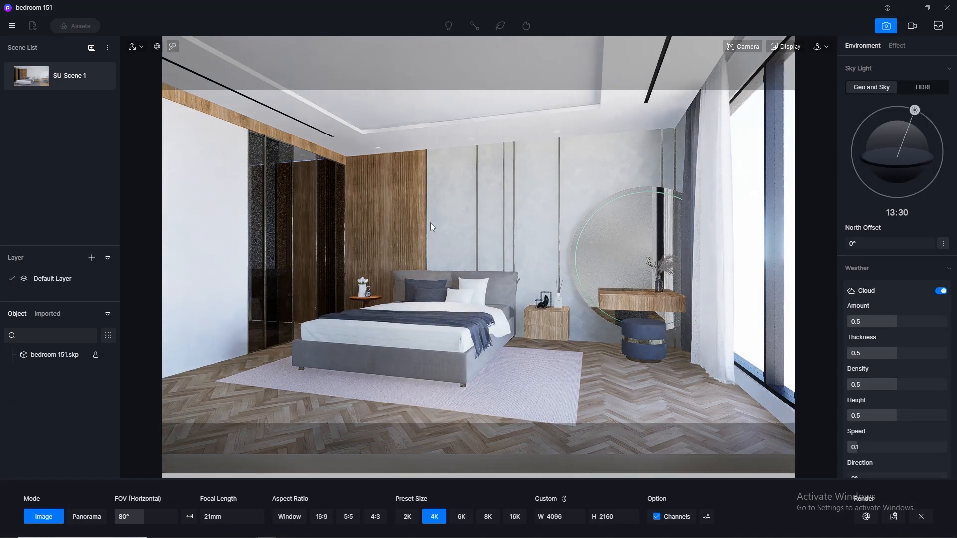
click(101, 76)
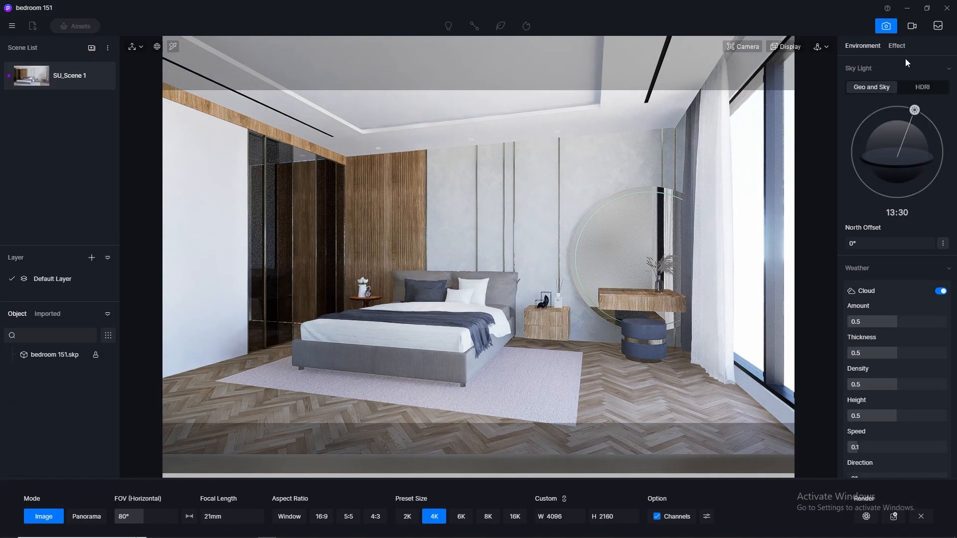
Switch the sky light to HDRI and load the custom btrr 8000×4000 sky.
click(938, 87)
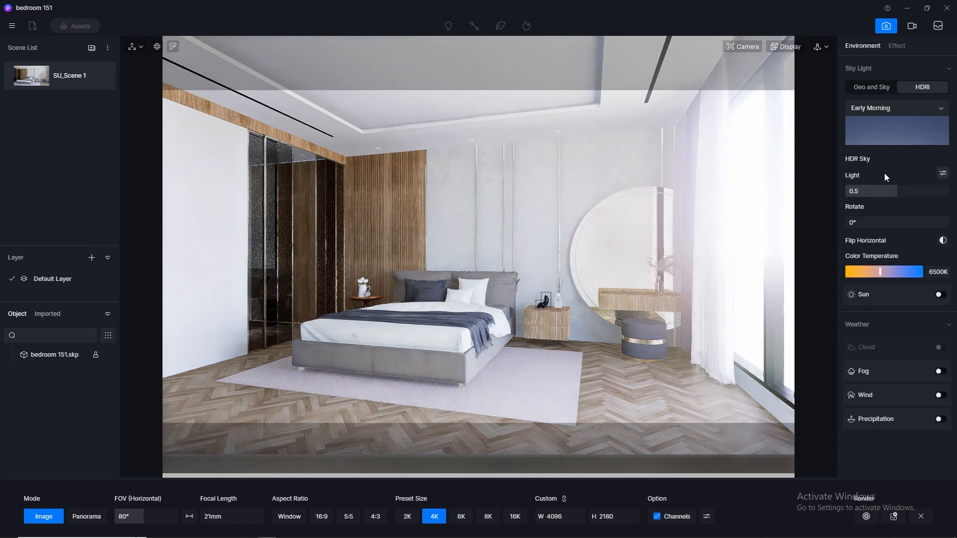
click(907, 113)
click(880, 192)
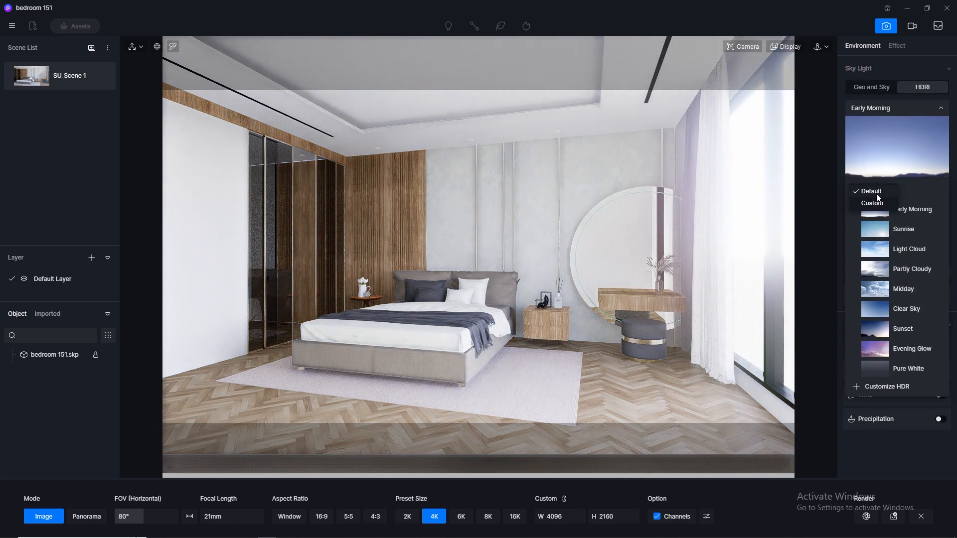
click(877, 203)
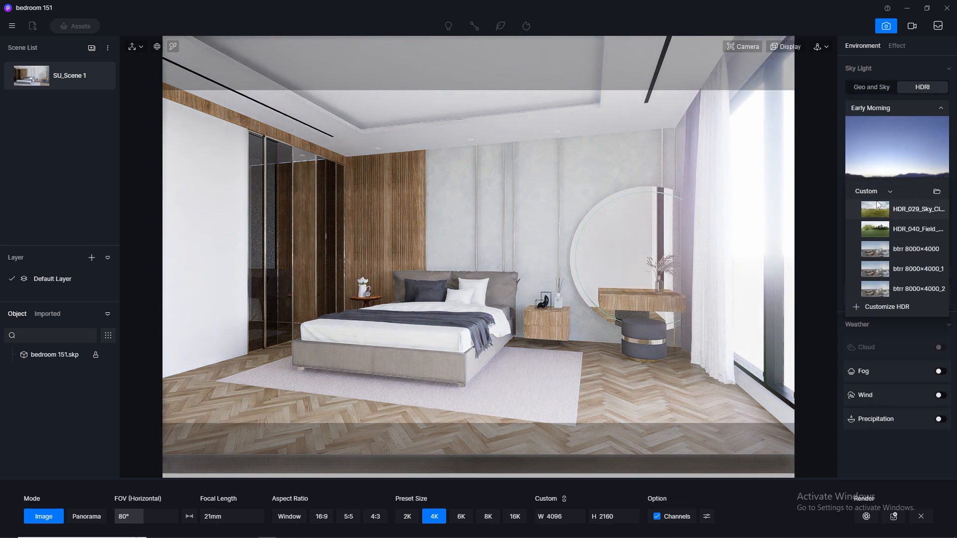
click(880, 250)
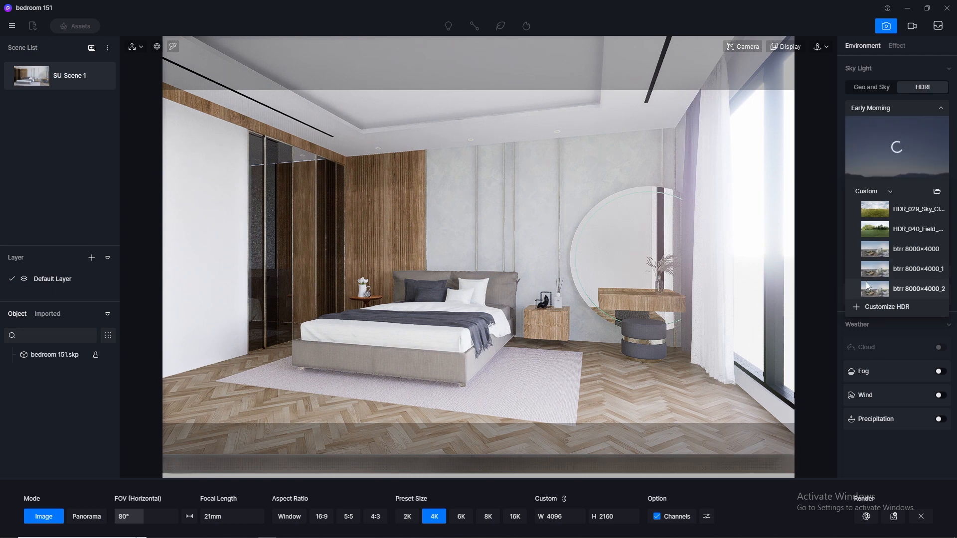
click(943, 110)
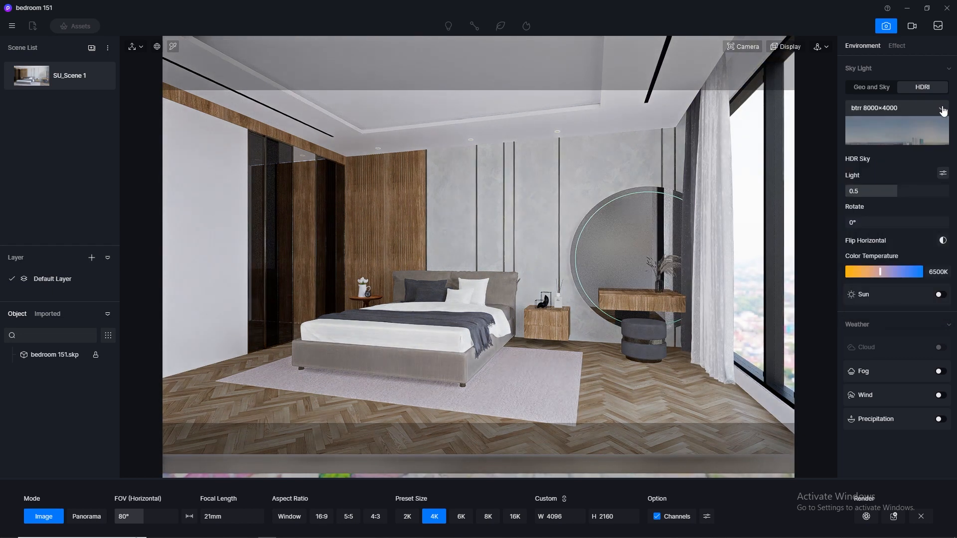
Adjust the HDR sky with separate light values: background 0.01, skylight 0.1, and rotation about 100.4°.
click(943, 174)
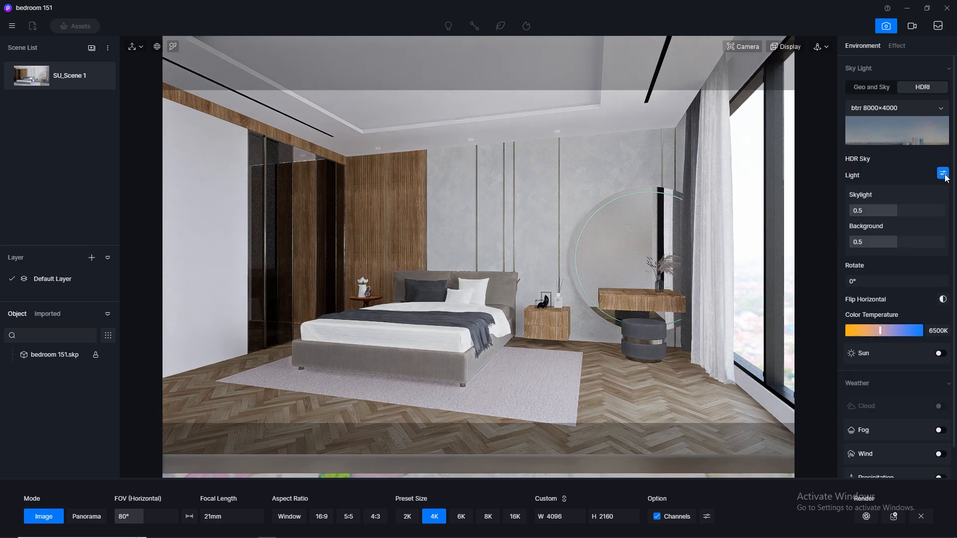
click(884, 241)
text(0.)
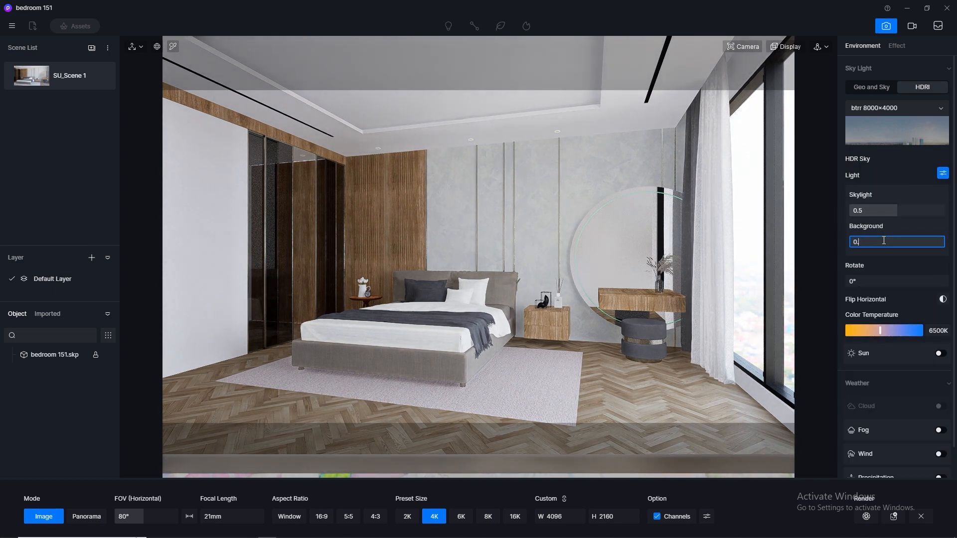
text(01)
key(Return)
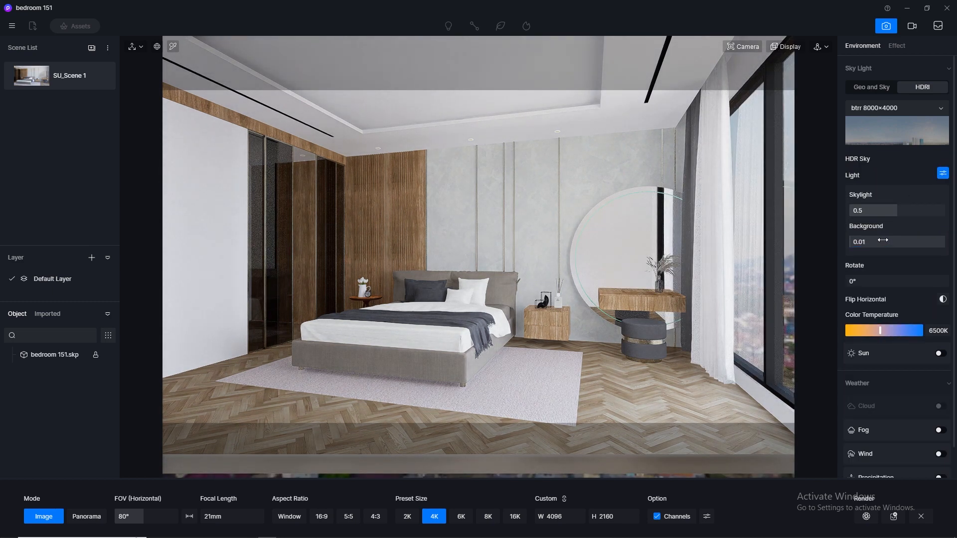
drag(882, 281, 875, 282)
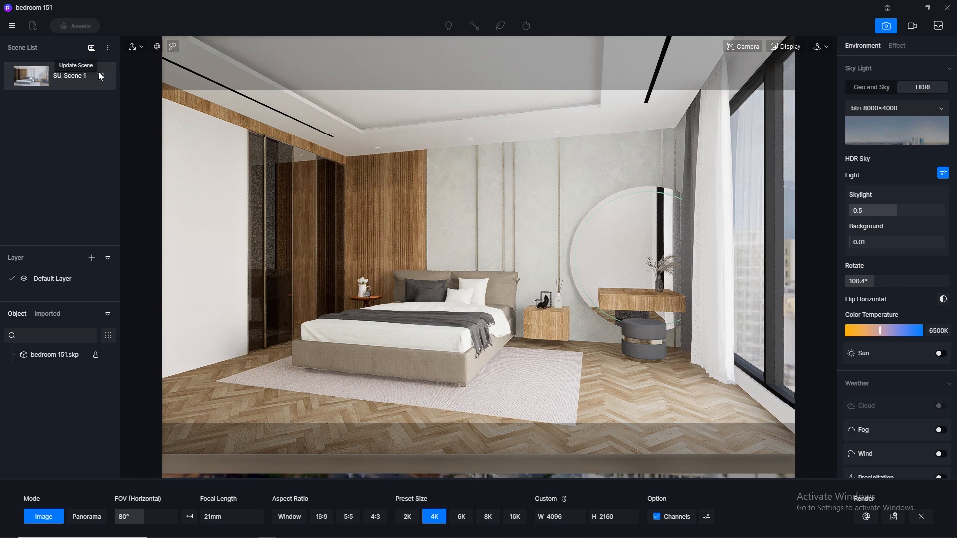
click(874, 206)
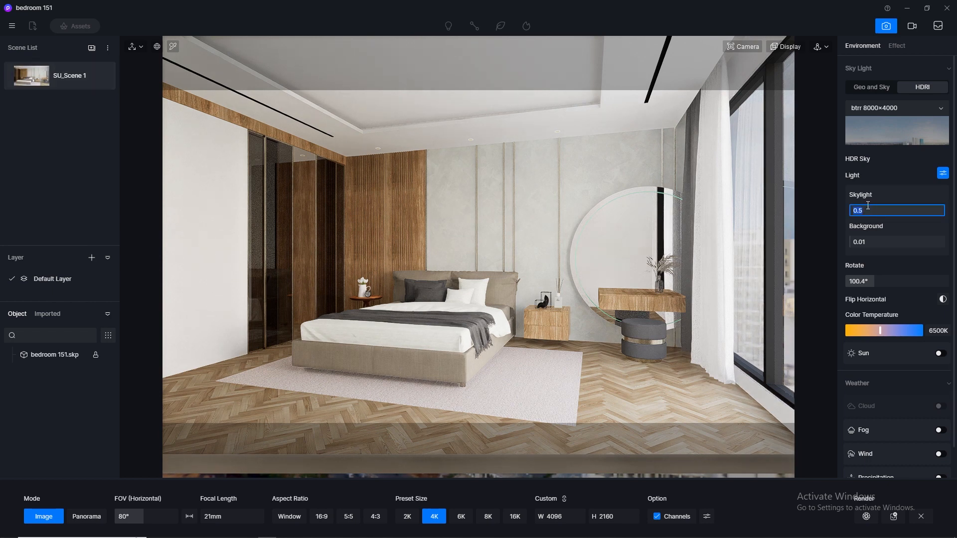
key(Return)
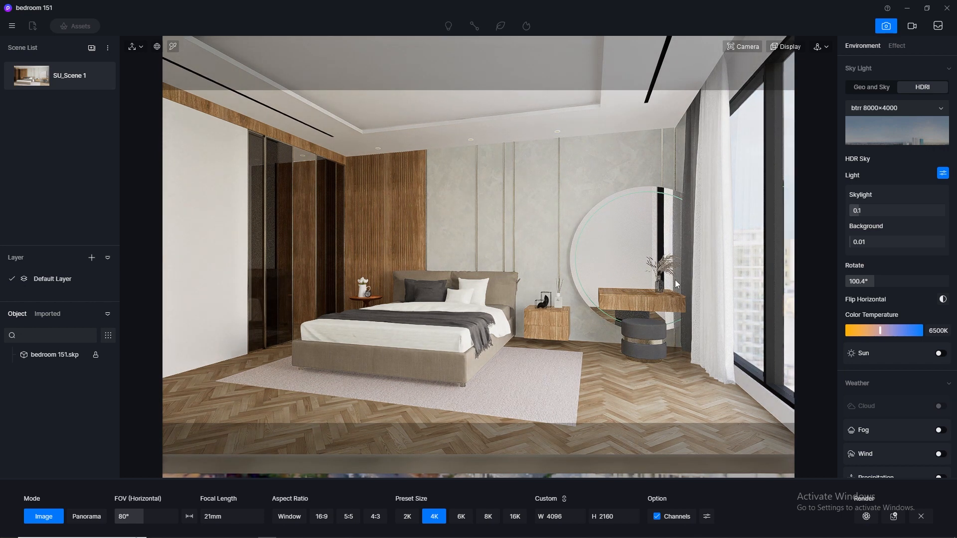
Enable the sun with a sunlight intensity of 0.01 and a sun disk radius of 2.5.
click(941, 354)
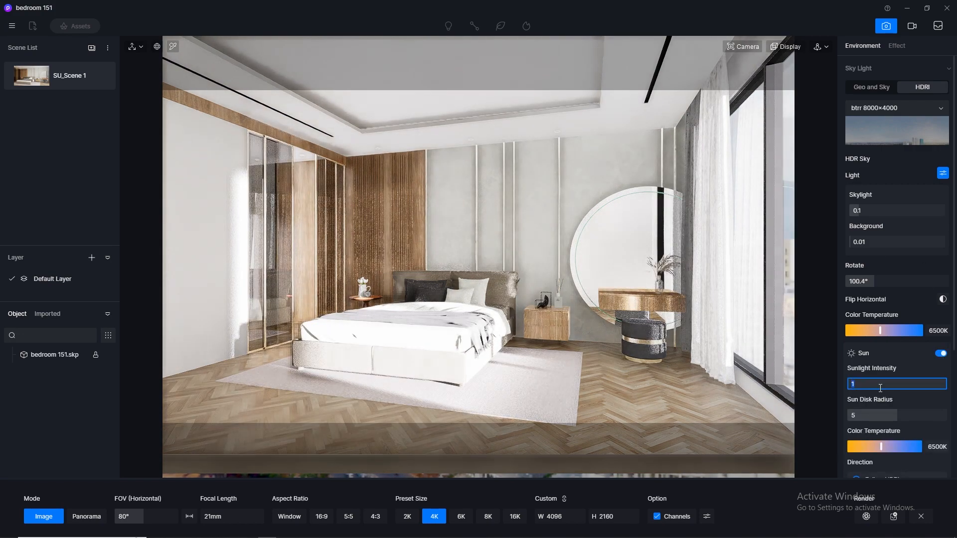
click(880, 385)
text(0.01)
key(Return)
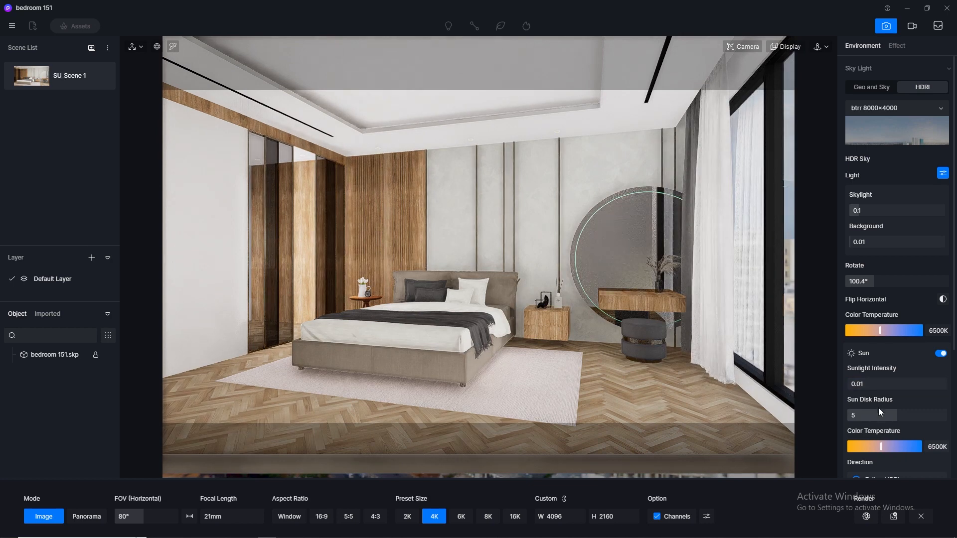
click(879, 413)
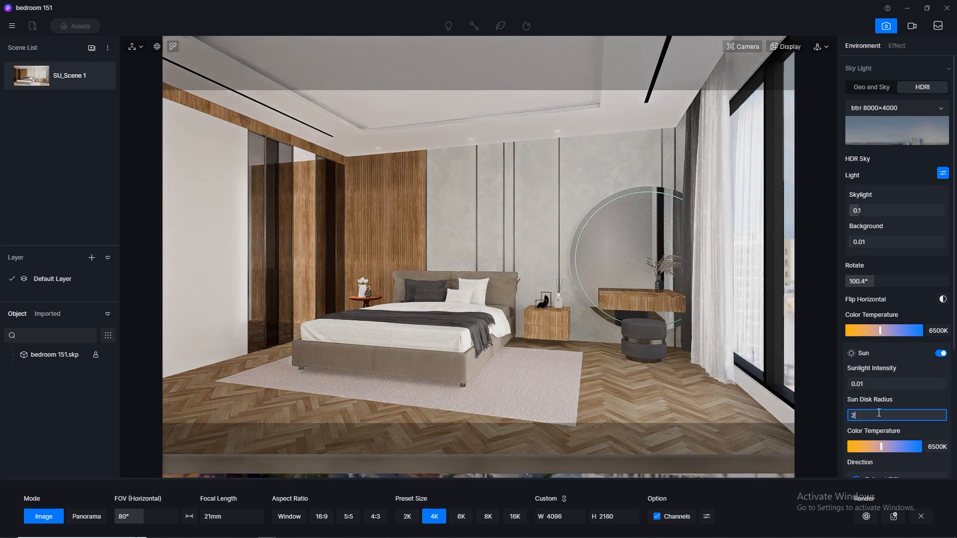
key(Return)
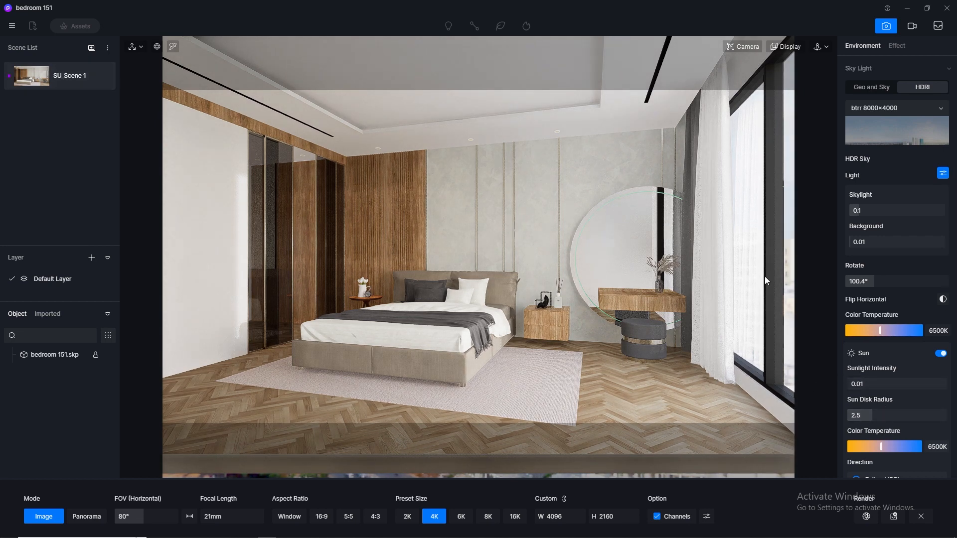
Give the sun a custom direction with altitude about 29.8 and azimuth about 86.1, and update SU_Scene 1.
scroll(881, 425, down, 3)
click(857, 381)
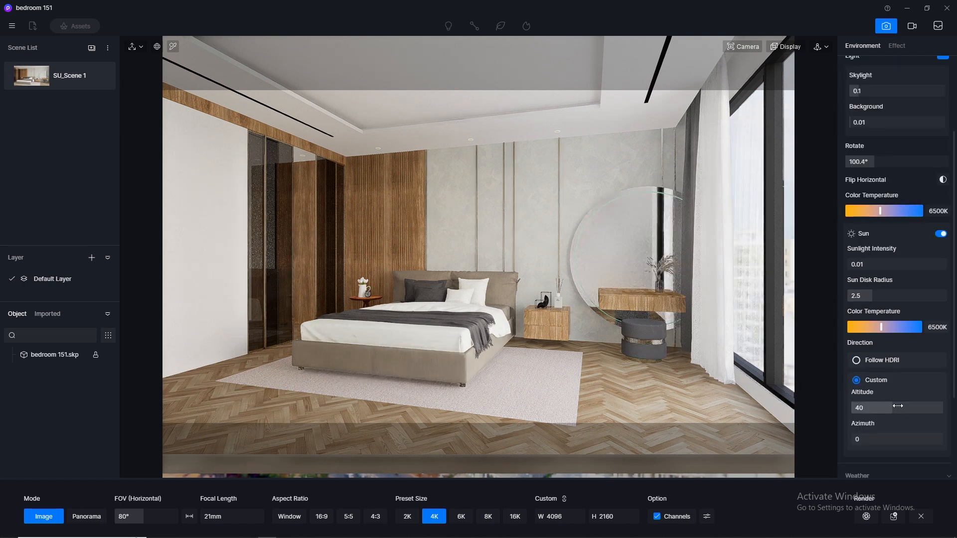
drag(892, 408, 874, 440)
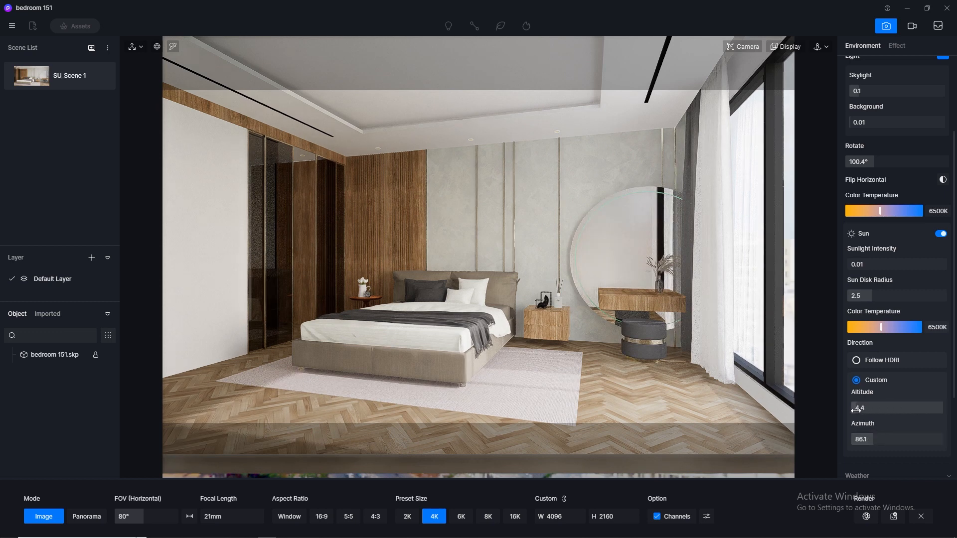
drag(856, 410, 882, 415)
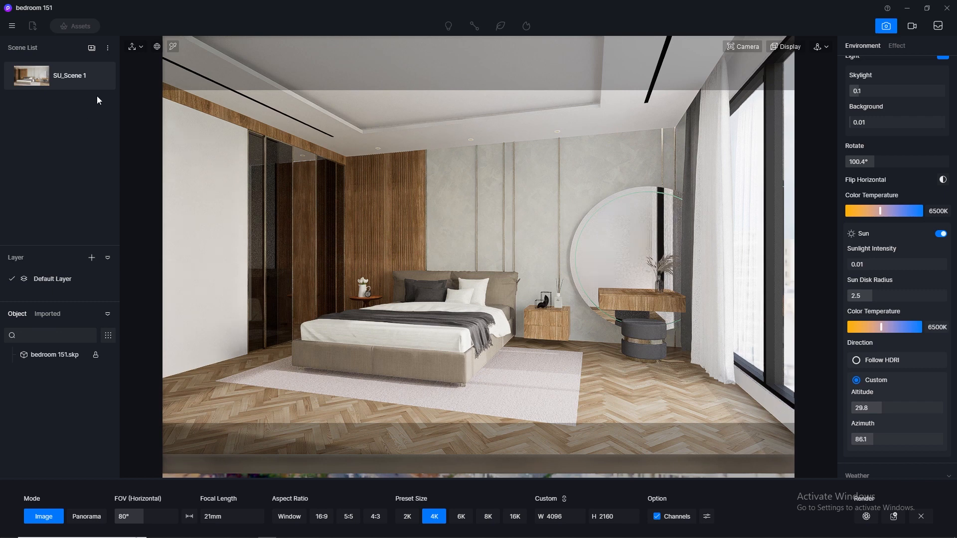
click(102, 78)
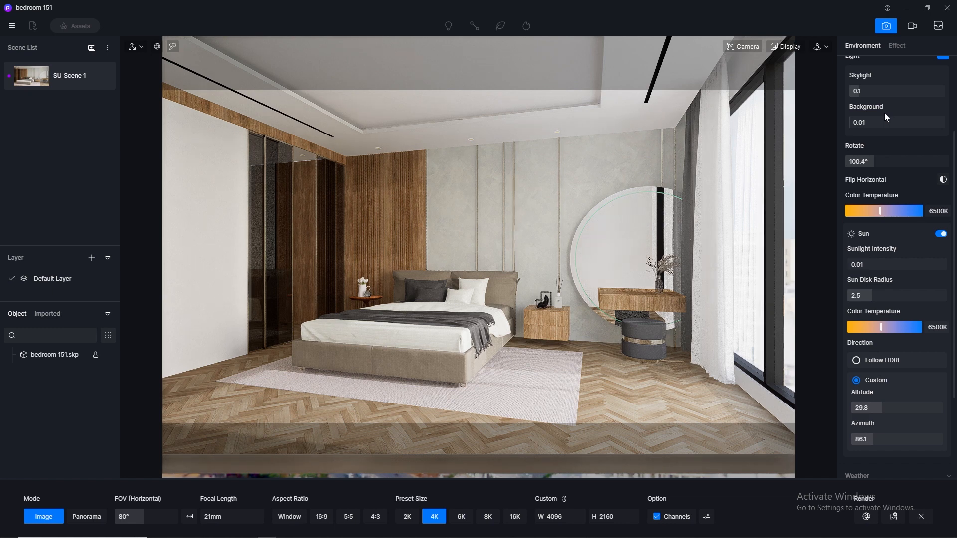
Try skylight values of 0.5 and 0.05 for the HDR sky.
double_click(876, 90)
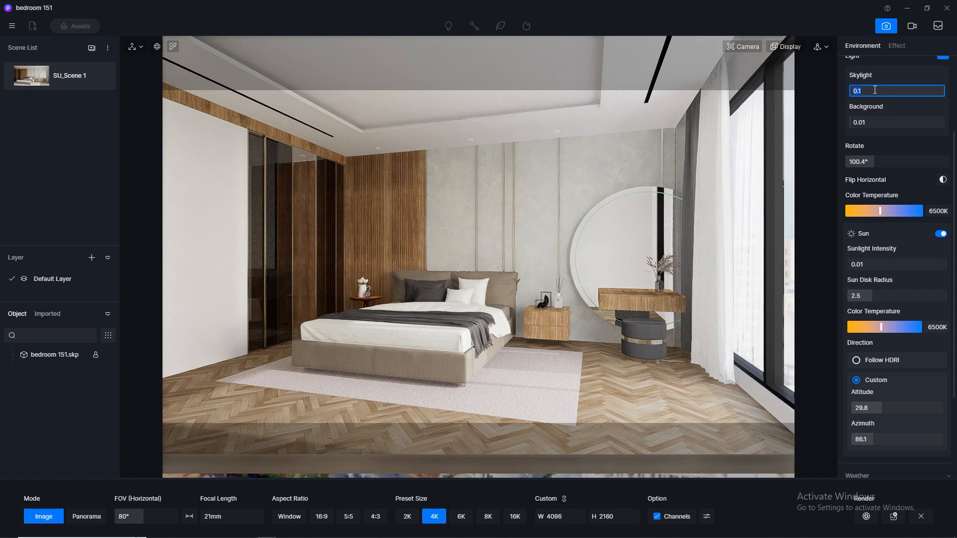
text(0.5)
key(Return)
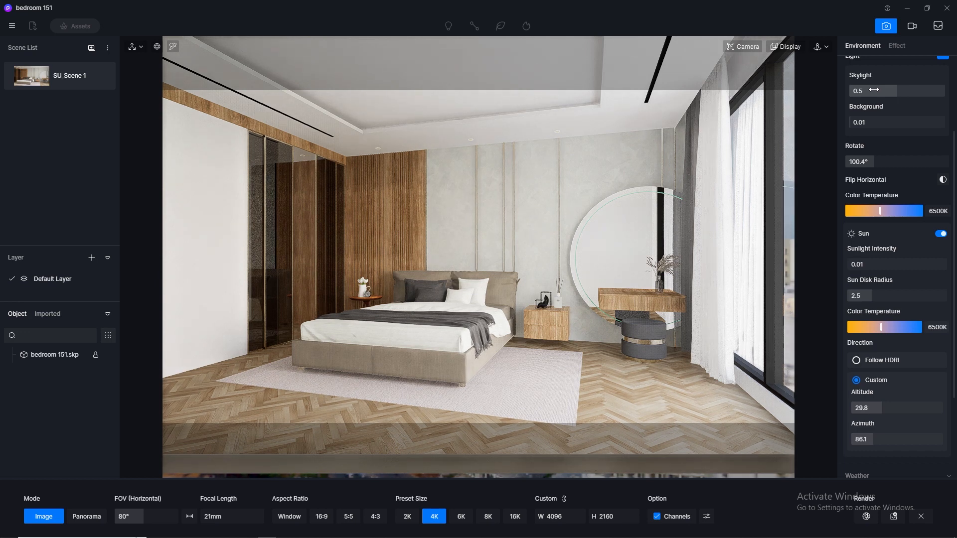
click(874, 89)
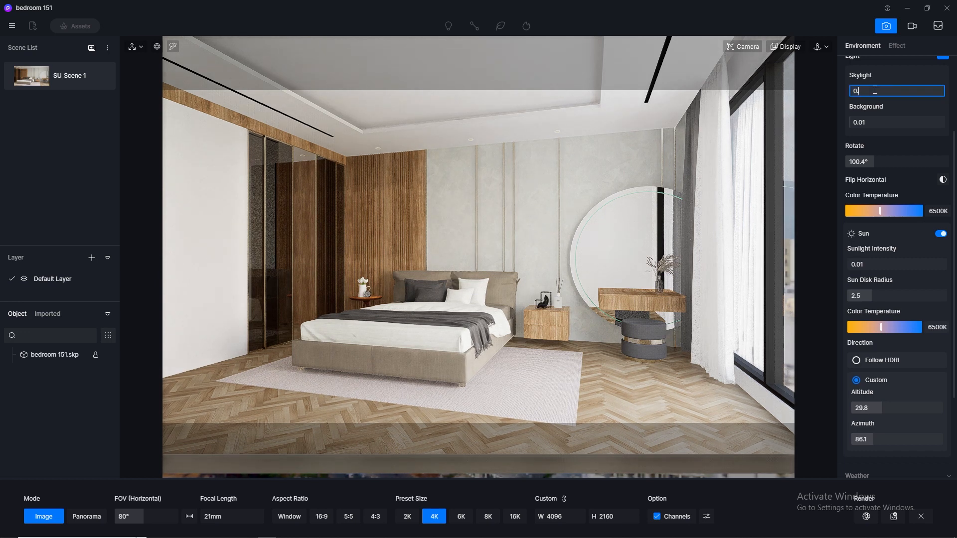
key(Return)
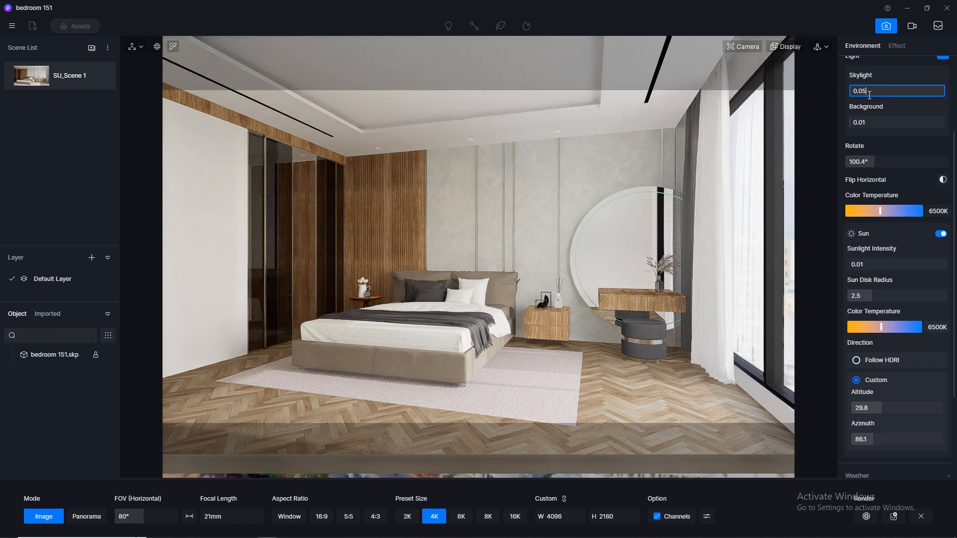
key(Return)
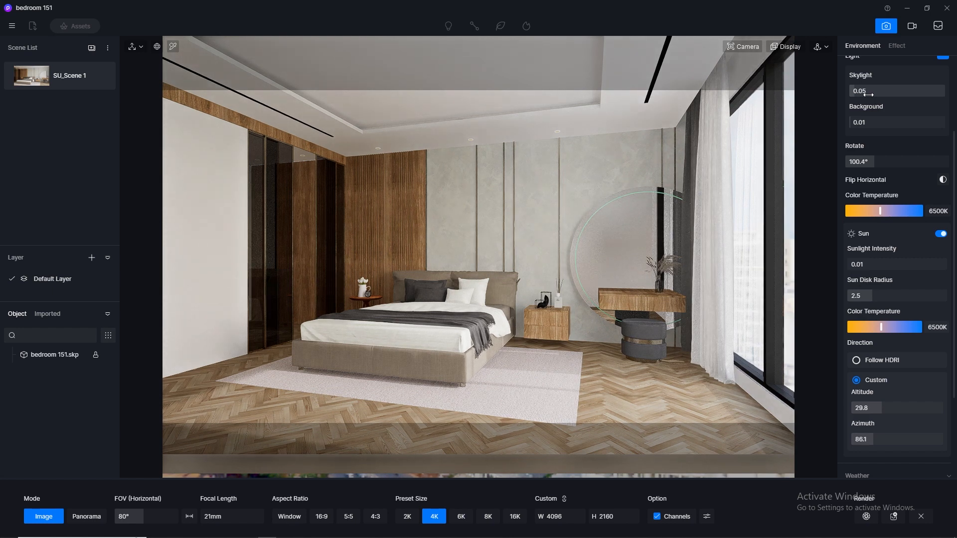
Set the HDR sky's skylight to 0.1 and update SU_Scene 1.
click(869, 95)
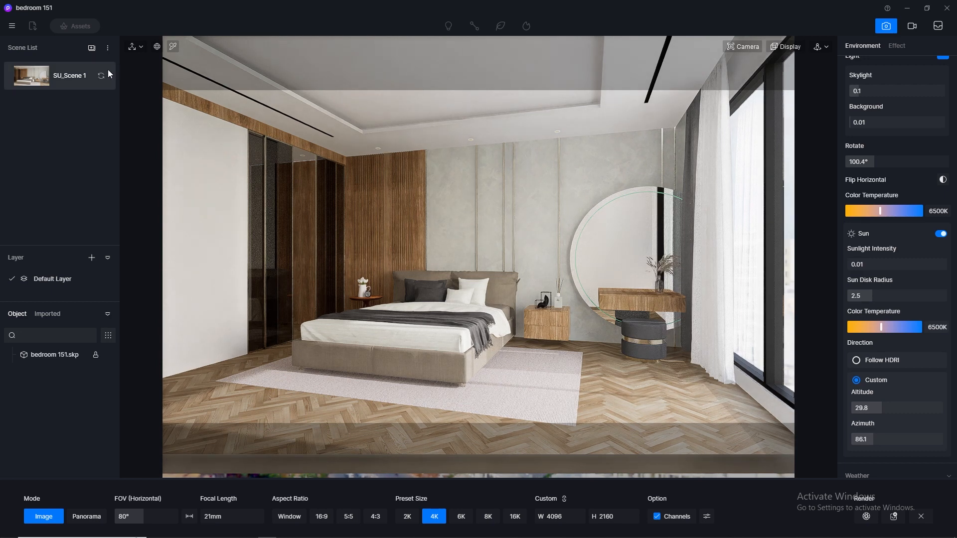
click(101, 76)
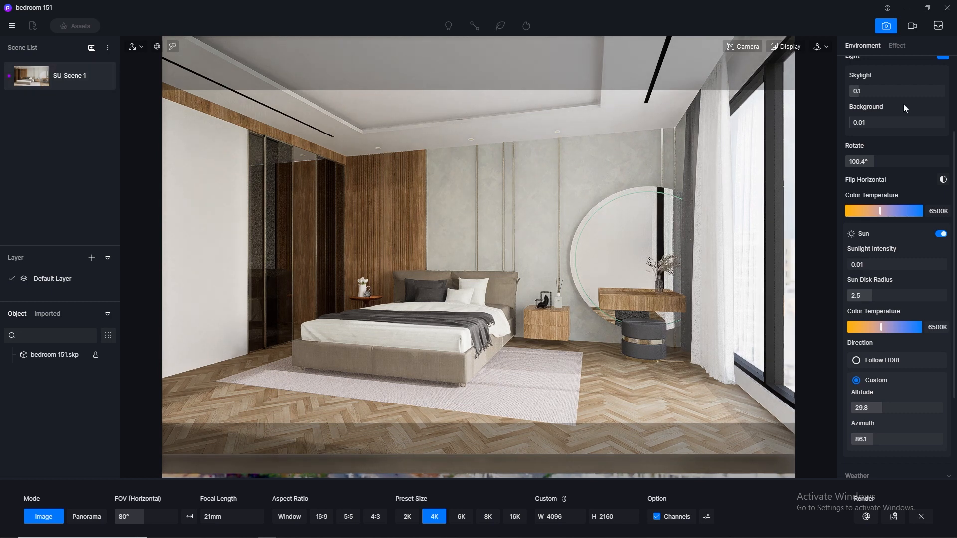
Leave the image render setup and pick the material of the thin green ring inside the round mirror.
click(887, 27)
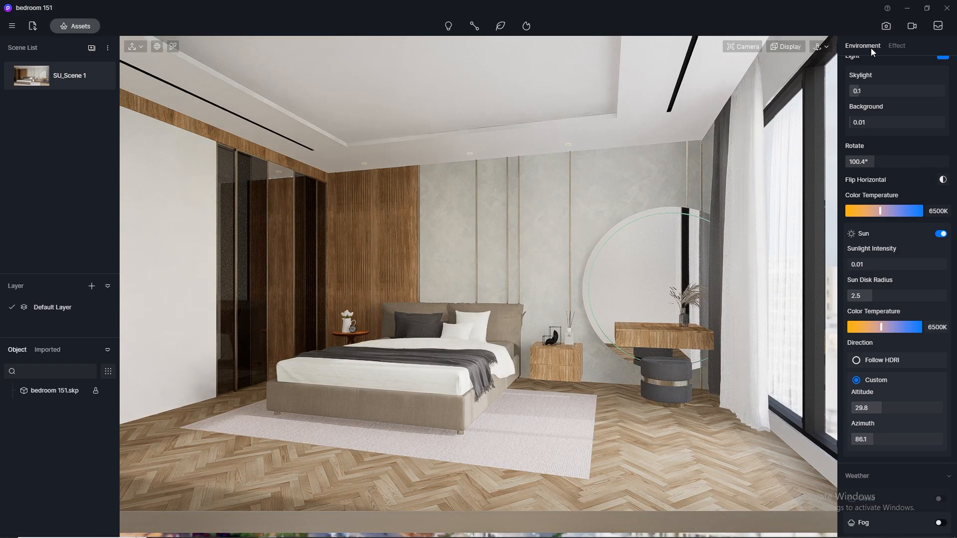
click(173, 47)
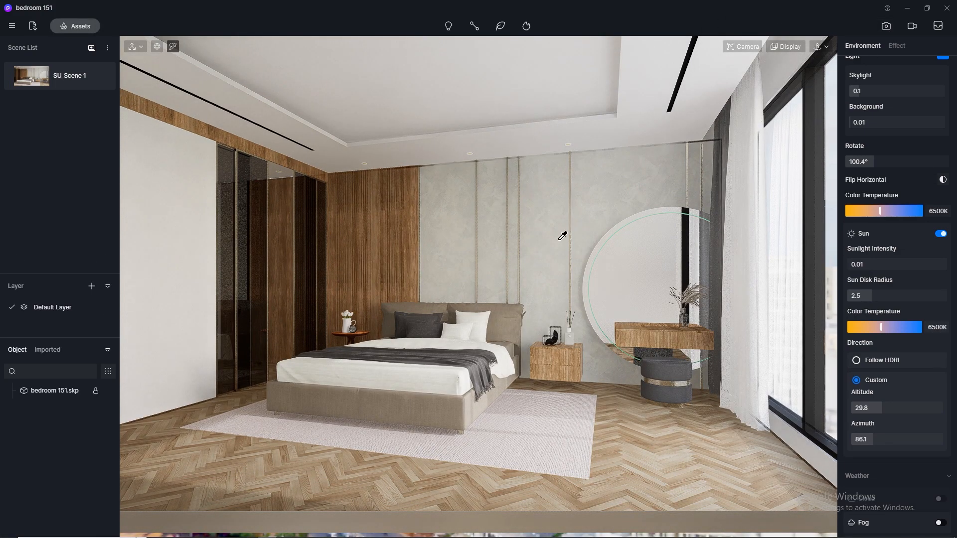
scroll(619, 232, up, 6)
scroll(623, 223, down, 6)
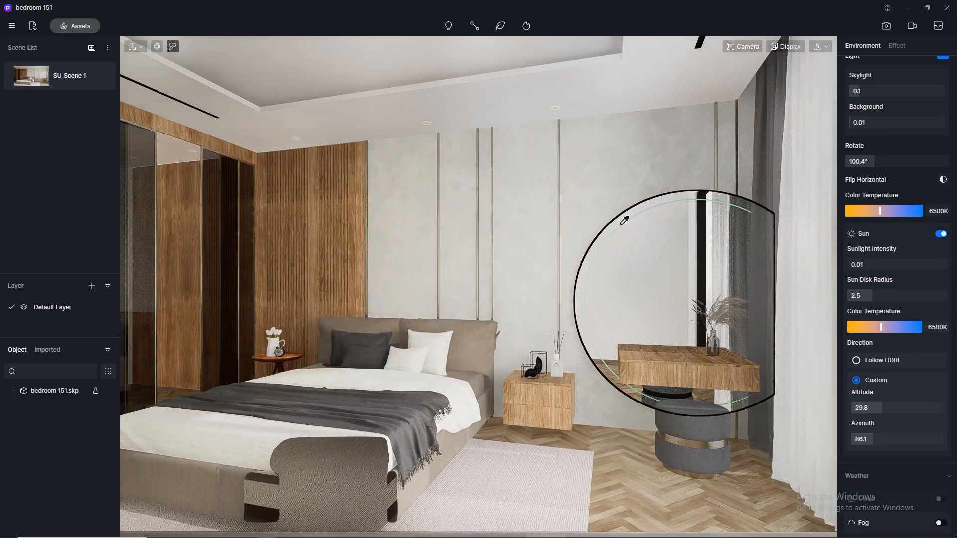
click(621, 225)
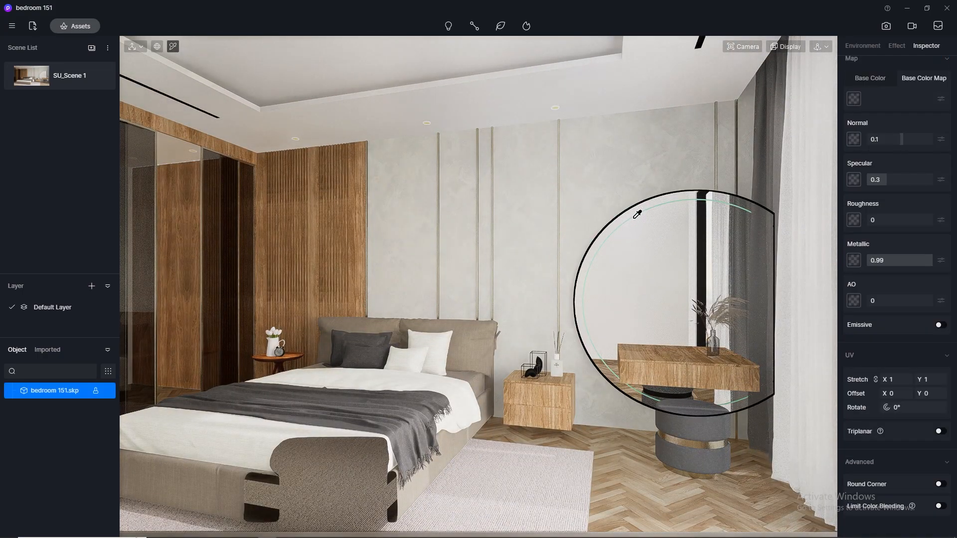
scroll(636, 215, up, 5)
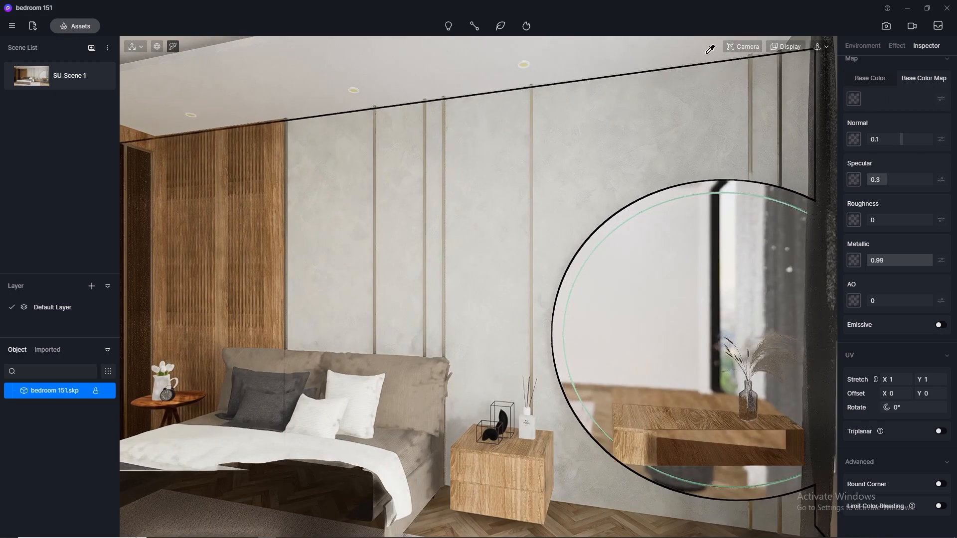
click(743, 46)
scroll(608, 238, up, 5)
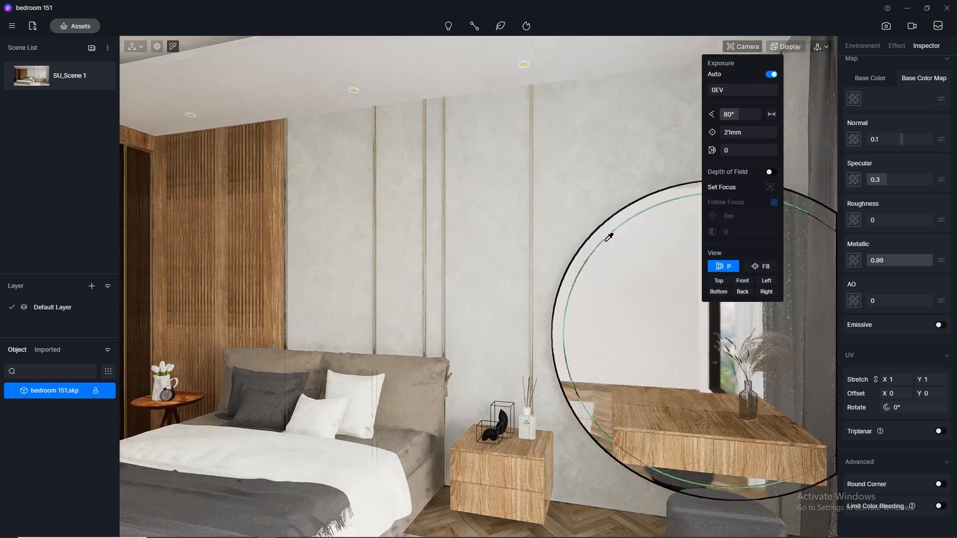
scroll(612, 231, up, 5)
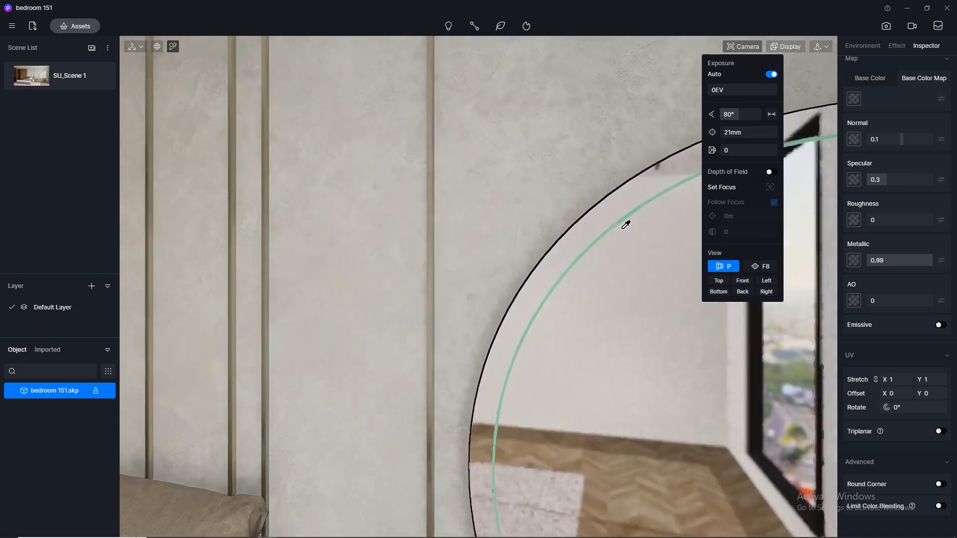
click(620, 215)
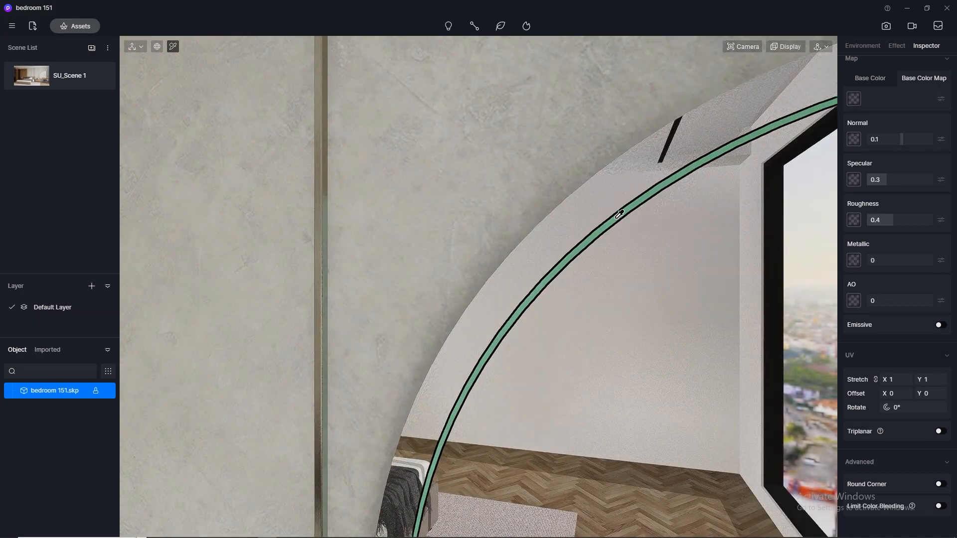
Make the mirror ring's material emissive with a color temperature of 3500, and return to the SU_Scene 1 view.
click(941, 325)
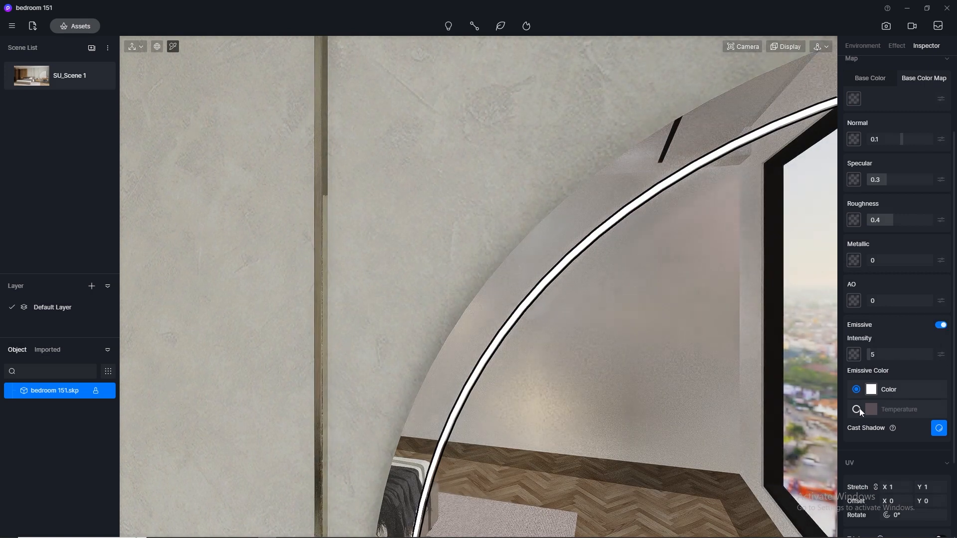
click(857, 410)
double_click(933, 426)
text(3500)
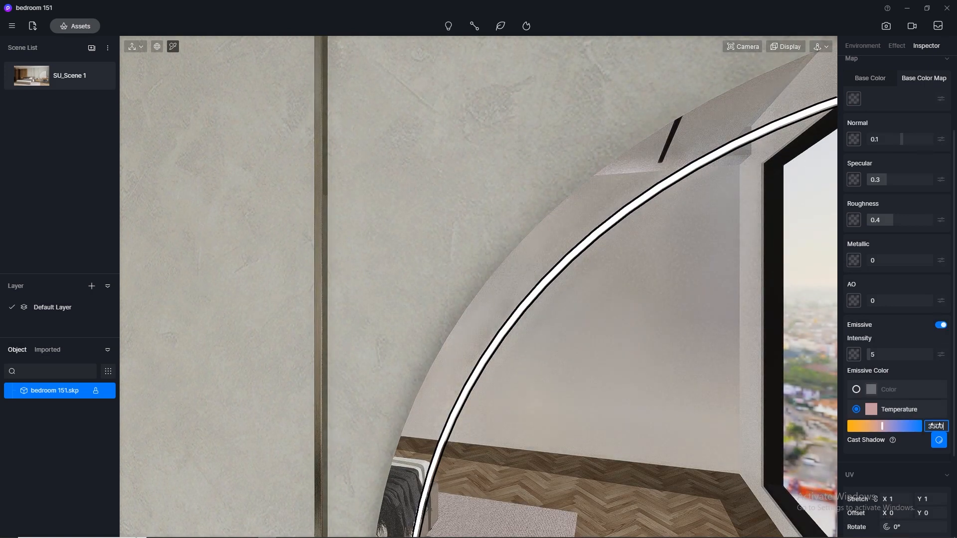
key(Return)
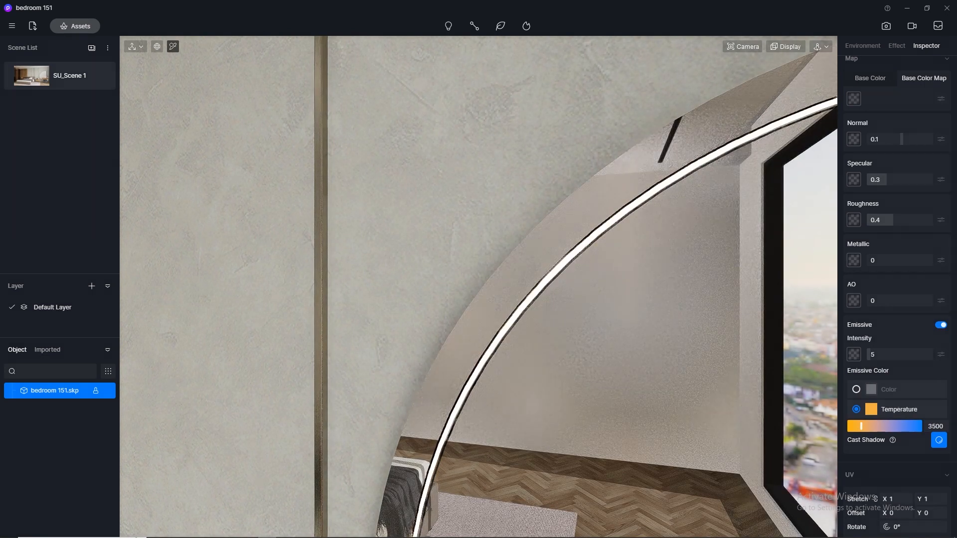
click(41, 85)
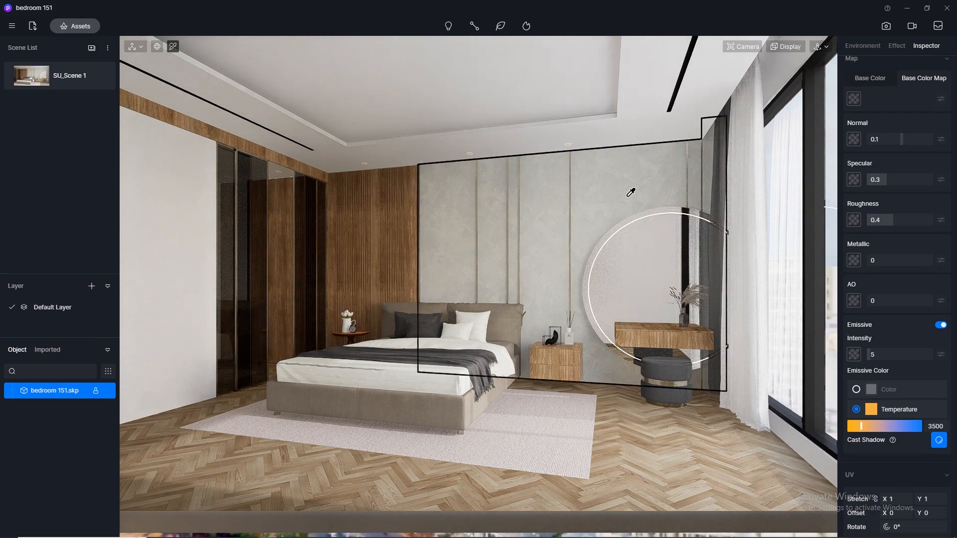
Pick the pink strip material behind the round mirror's edge and turn on its emission.
scroll(638, 175, up, 5)
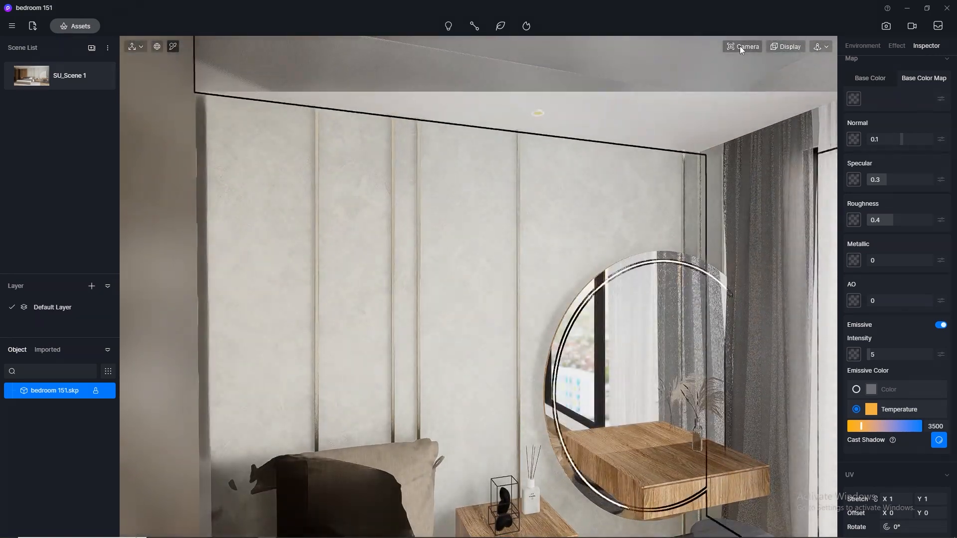
click(743, 46)
scroll(581, 278, down, 2)
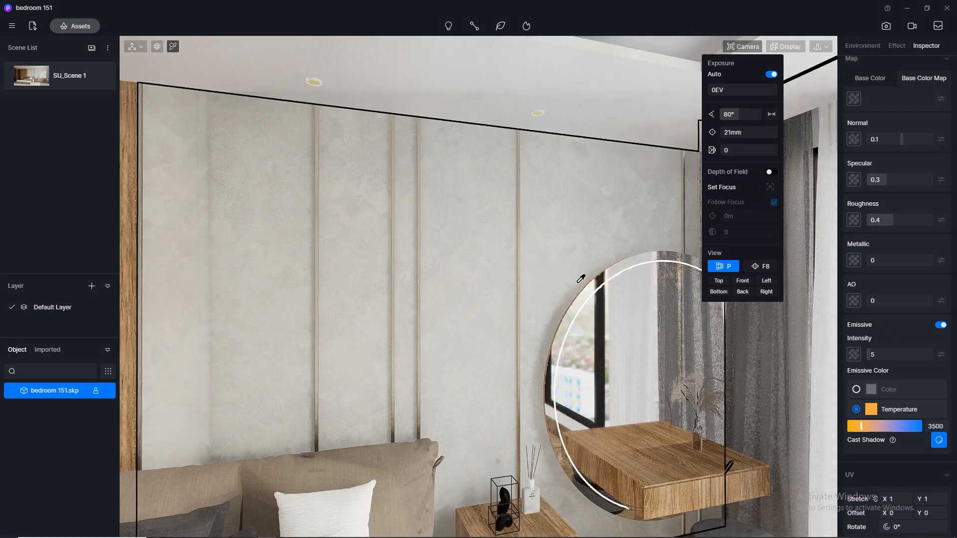
scroll(561, 303, up, 3)
right_drag(822, 333, 669, 261)
scroll(538, 309, up, 3)
scroll(539, 309, up, 3)
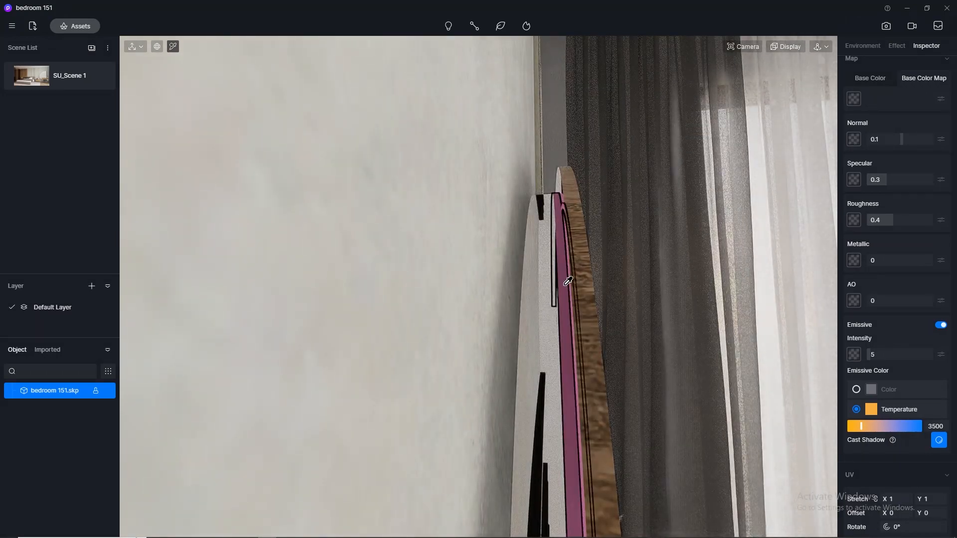
click(941, 326)
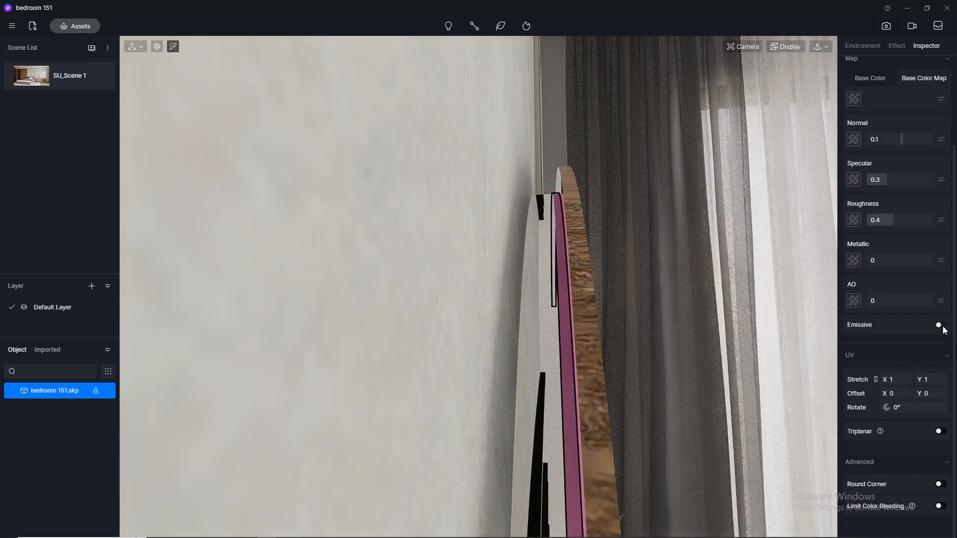
click(942, 327)
Set the strip behind the mirror to emissive temperature 3500 and intensity 10, checking it from SU_Scene 1.
click(856, 410)
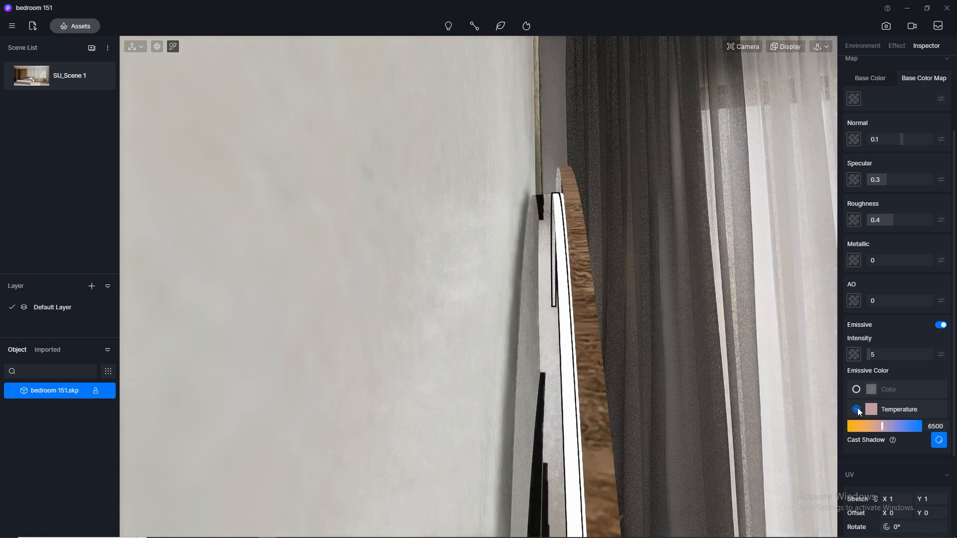
click(937, 426)
text(3500)
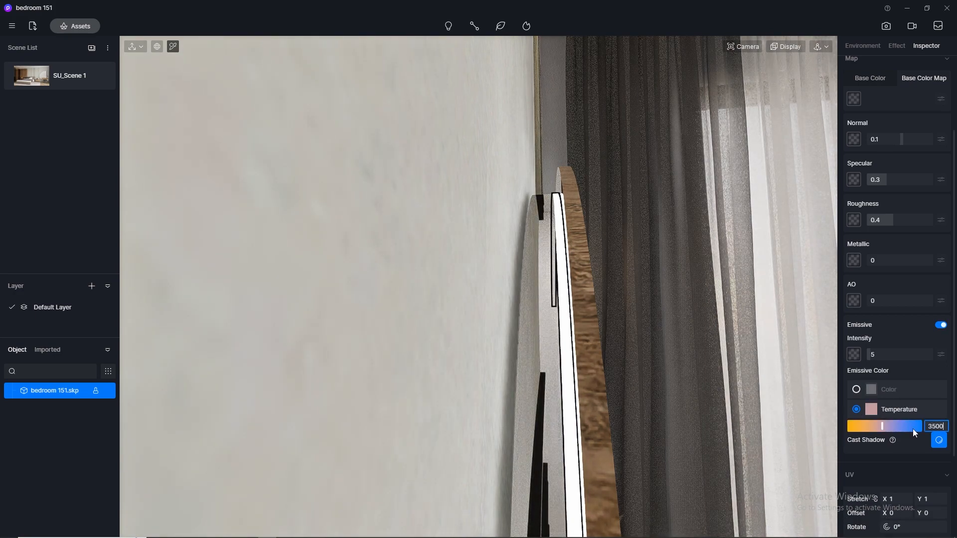
key(Return)
click(34, 83)
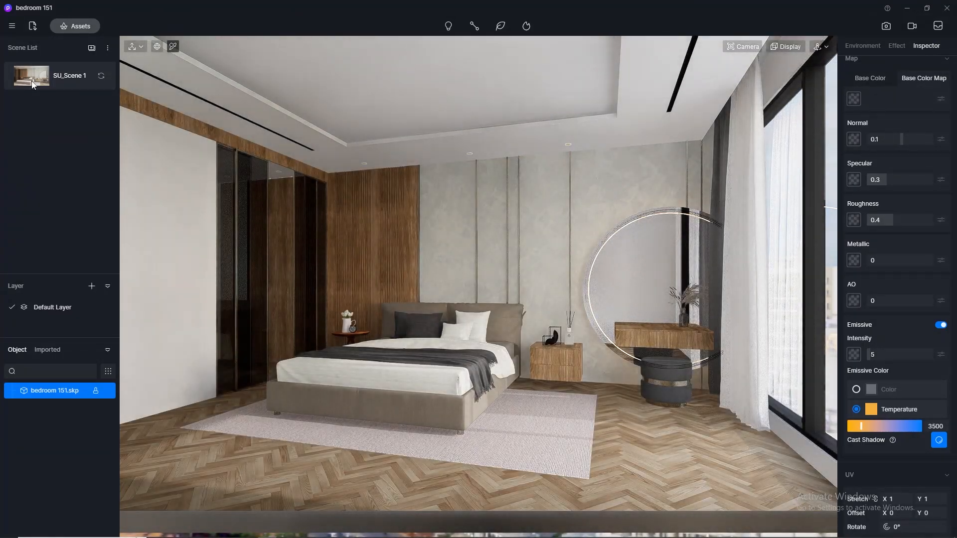
click(899, 355)
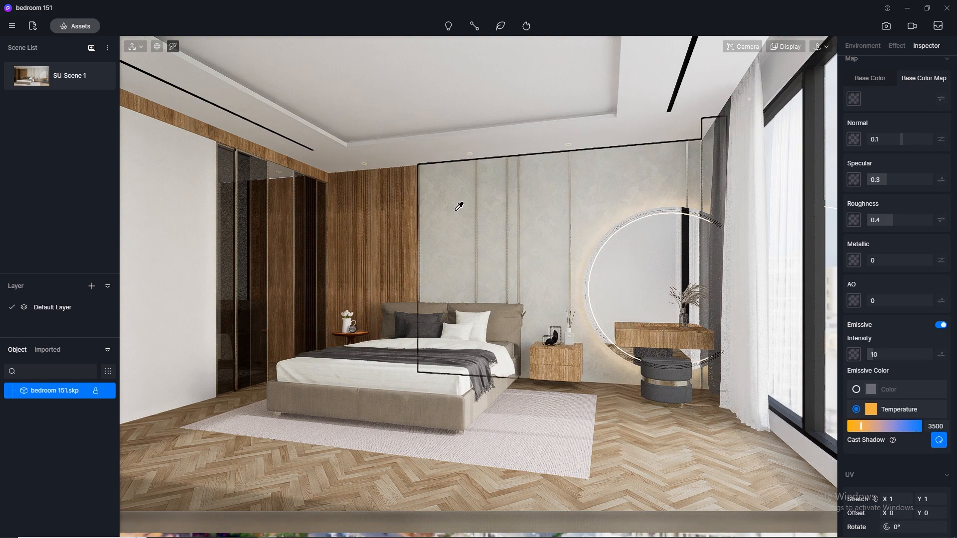
Pick the purple strip material in the ceiling recess and turn on its triplanar mapping and emission.
scroll(317, 120, up, 5)
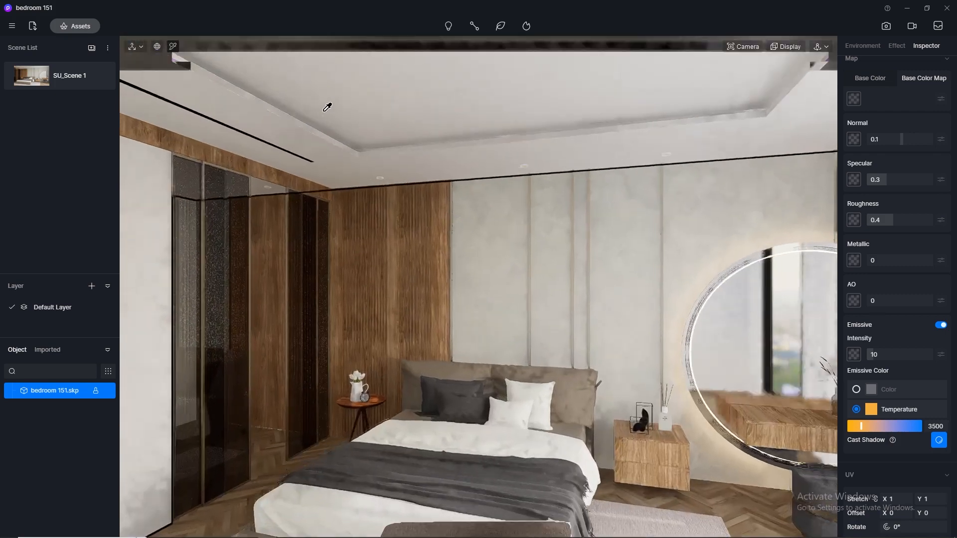
middle_drag(327, 105, 402, 212)
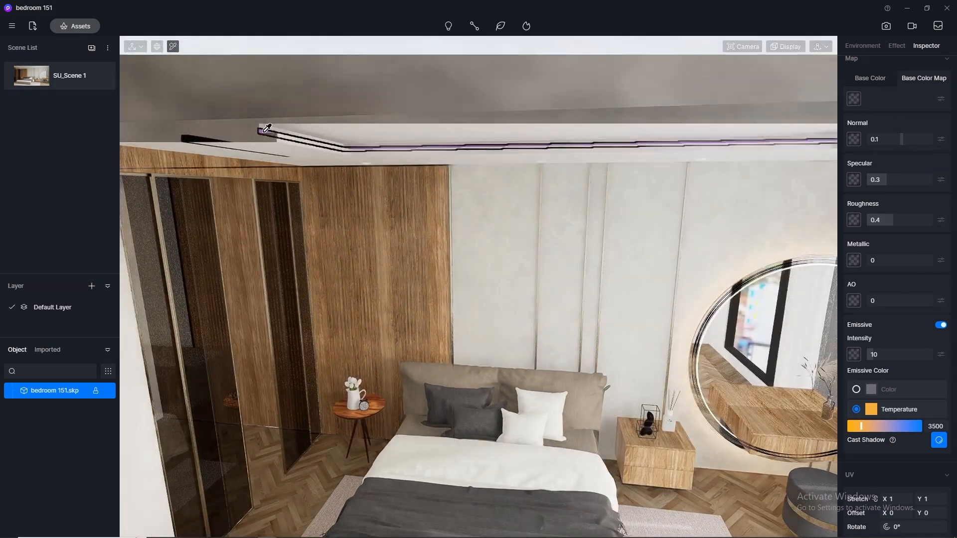
click(266, 129)
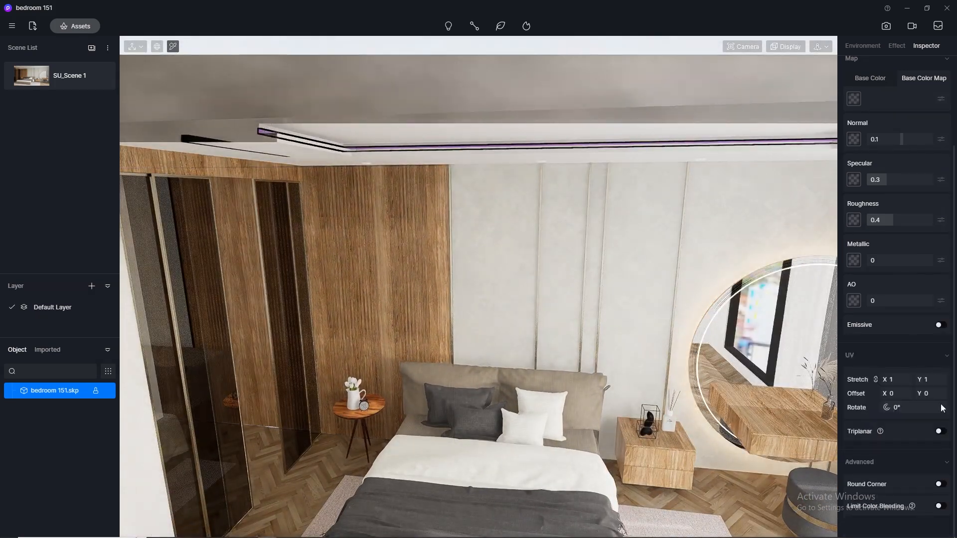
click(946, 433)
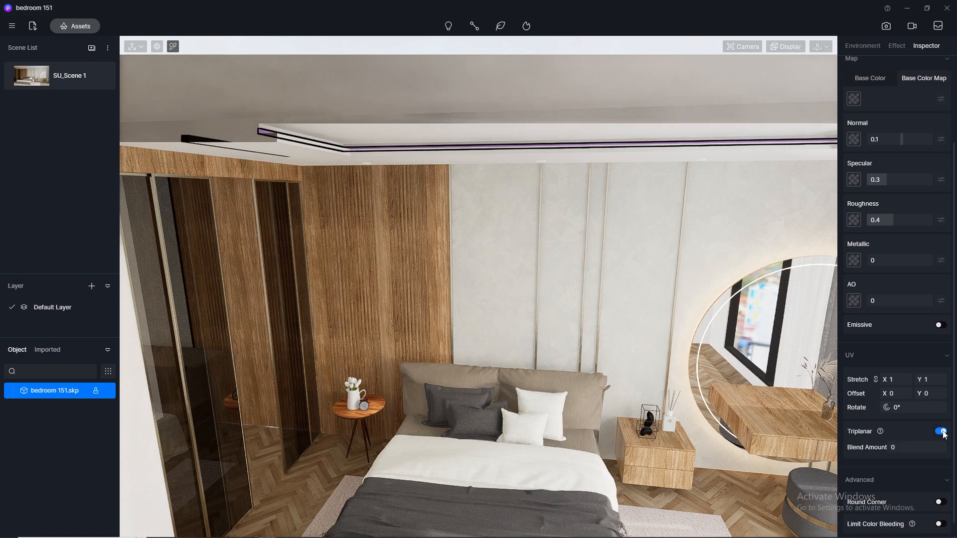
click(941, 325)
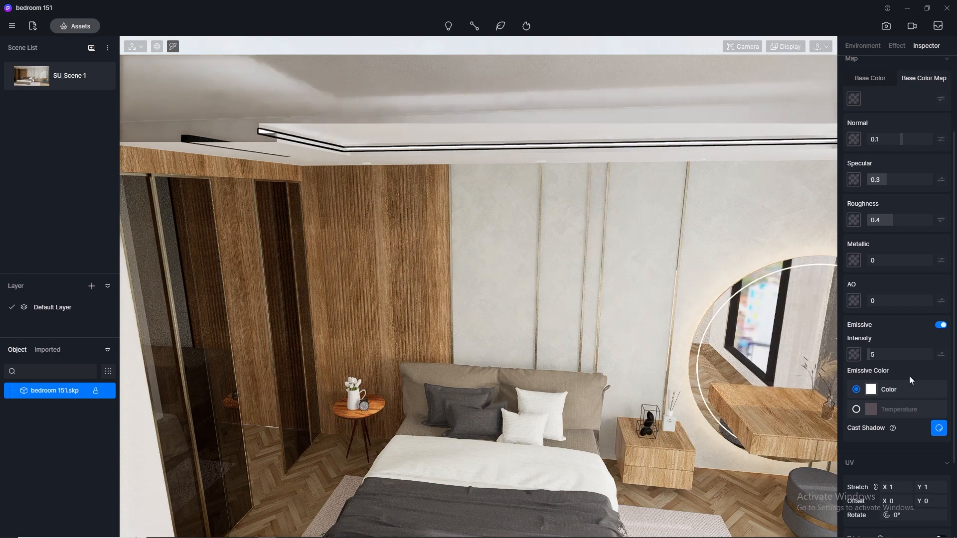
Set the ceiling recess strip to emissive temperature 3500 and intensity 10, checking it from SU_Scene 1.
click(856, 409)
double_click(942, 427)
text(3)
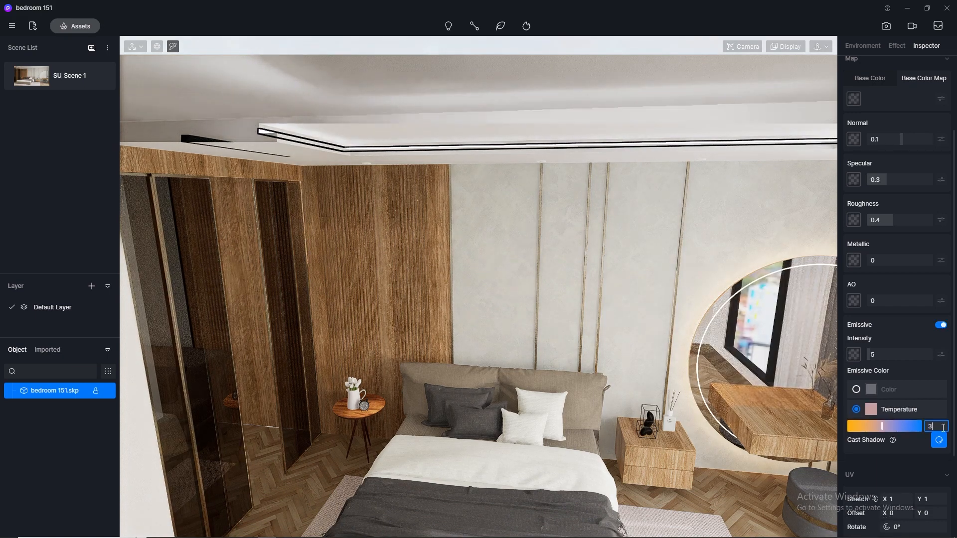
text(500)
key(Return)
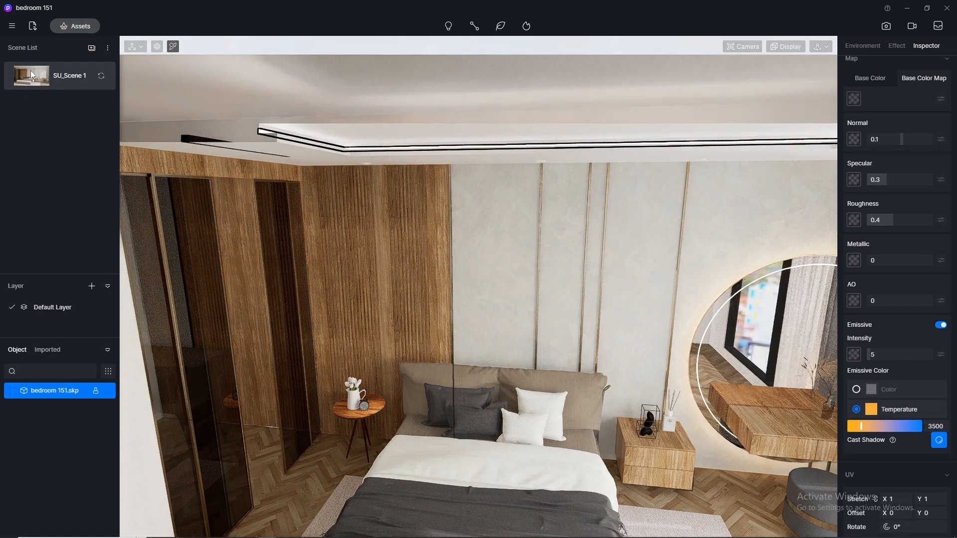
click(31, 73)
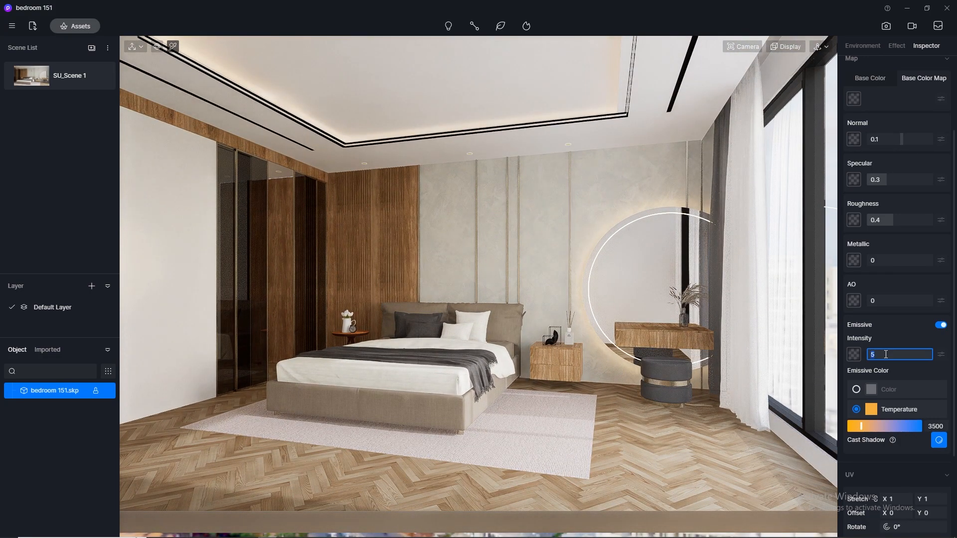
key(Return)
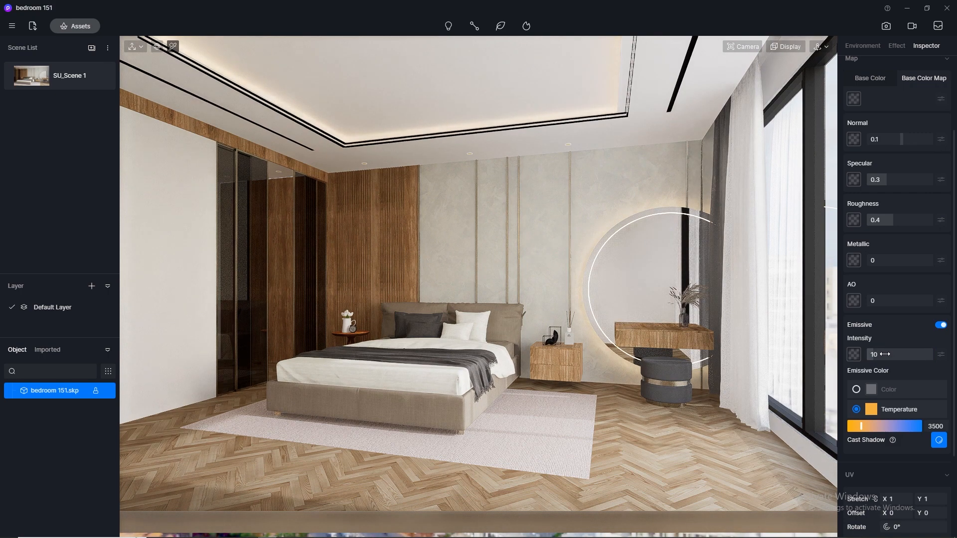
Make the green strip in the ceiling above the window curtain emissive at temperature 3500, and return to SU_Scene 1.
right_drag(693, 102, 667, 68)
click(745, 138)
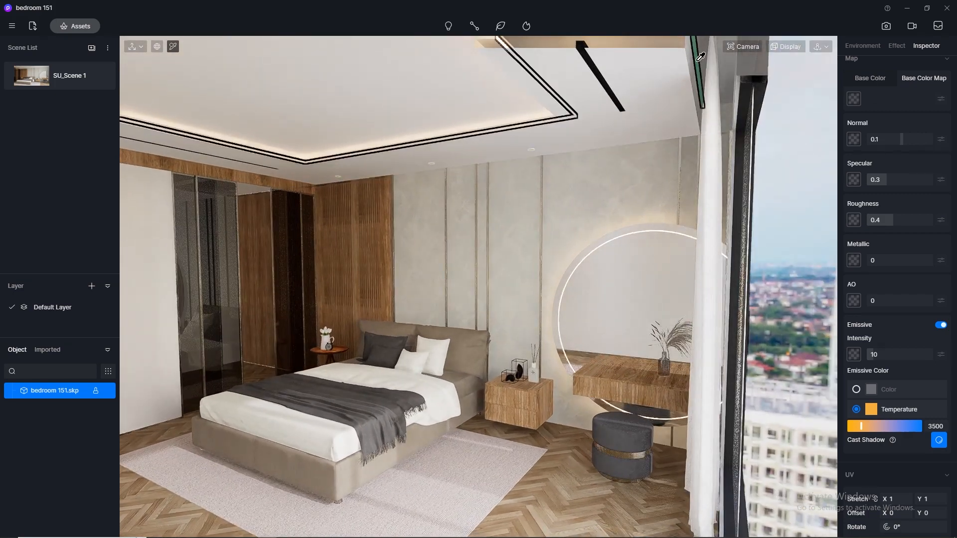
click(946, 326)
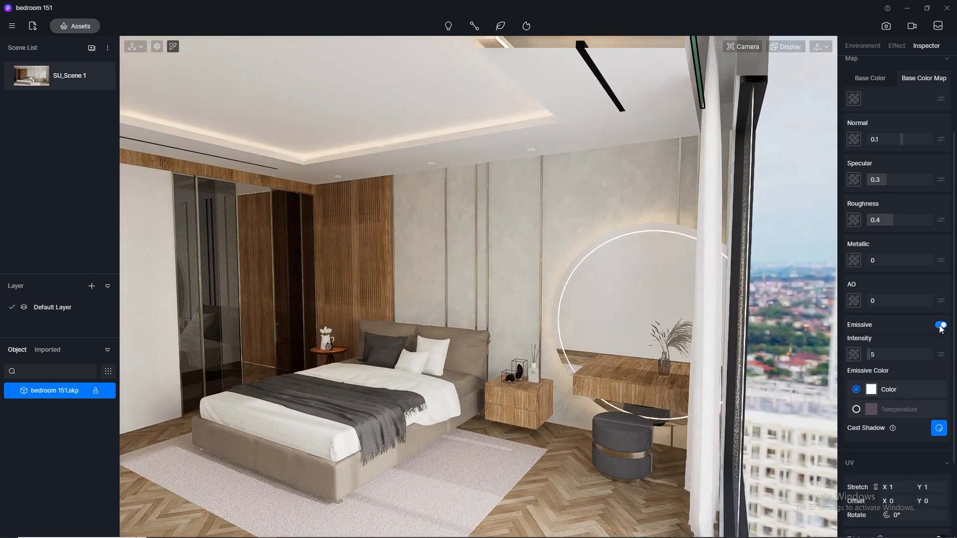
click(868, 413)
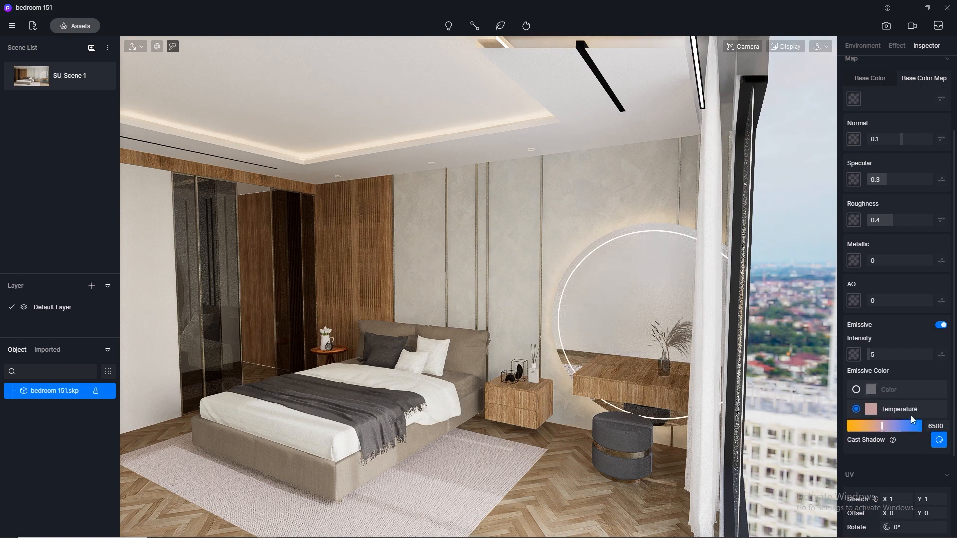
key(Return)
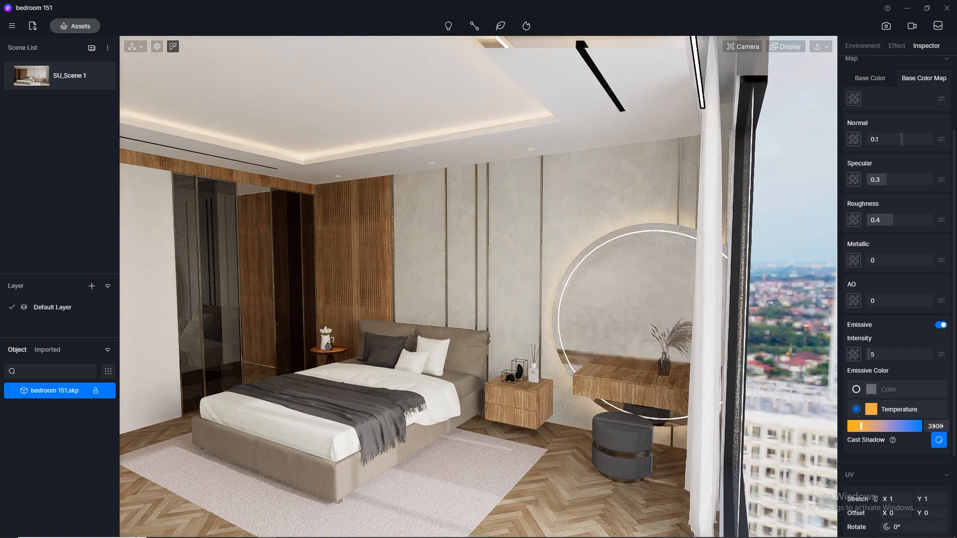
click(32, 77)
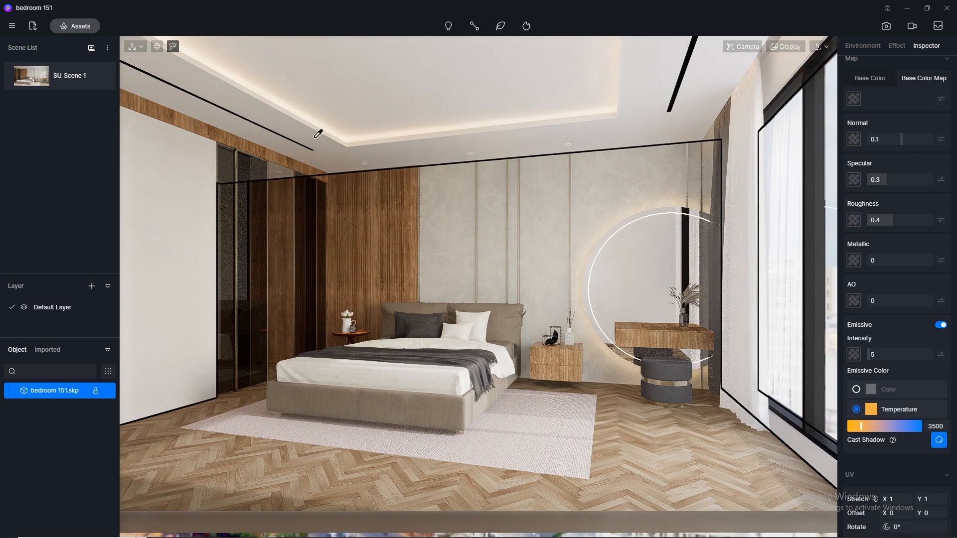
Set the camera's clipping distance to 0 while close to the ceiling downlight above the wood wall panel.
scroll(367, 151, up, 8)
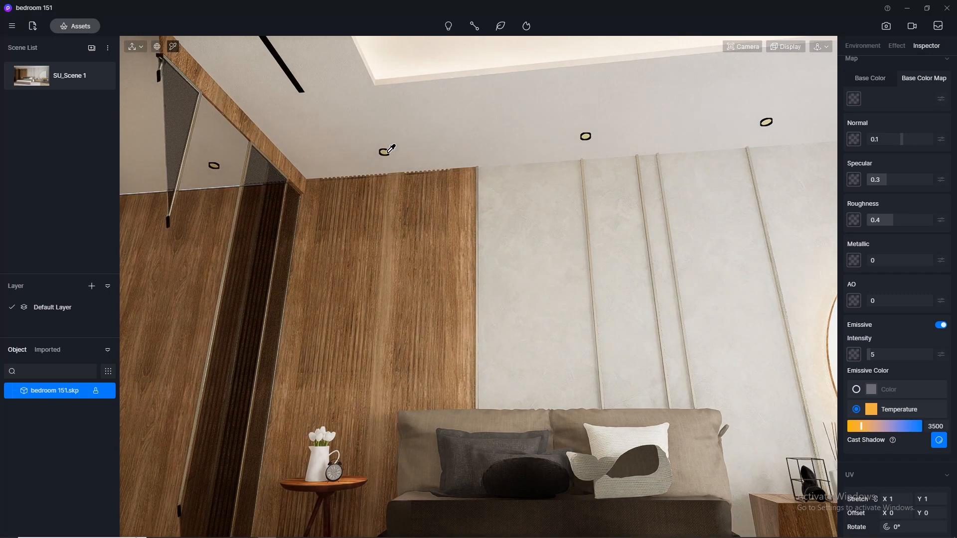
scroll(388, 152, up, 4)
scroll(389, 151, down, 3)
click(743, 49)
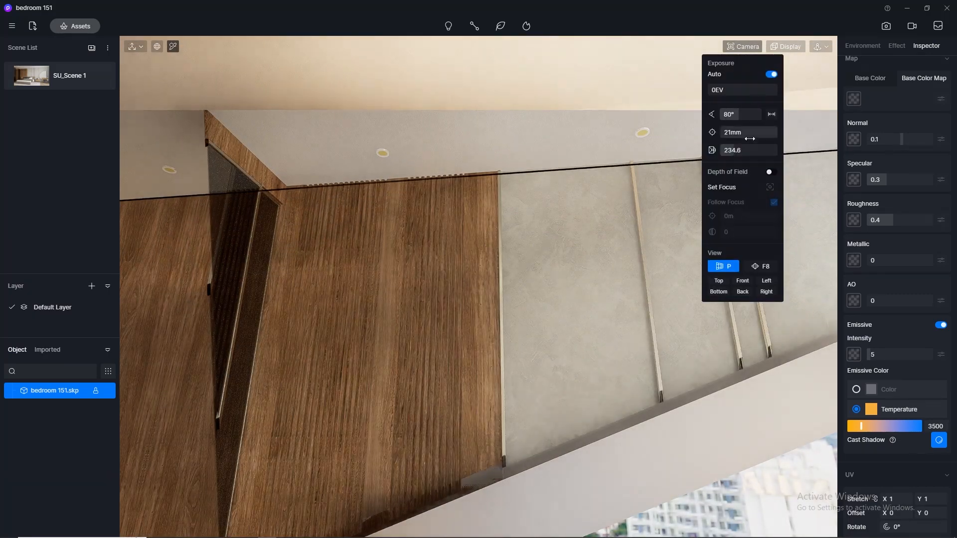
drag(740, 150, 683, 154)
scroll(386, 151, up, 4)
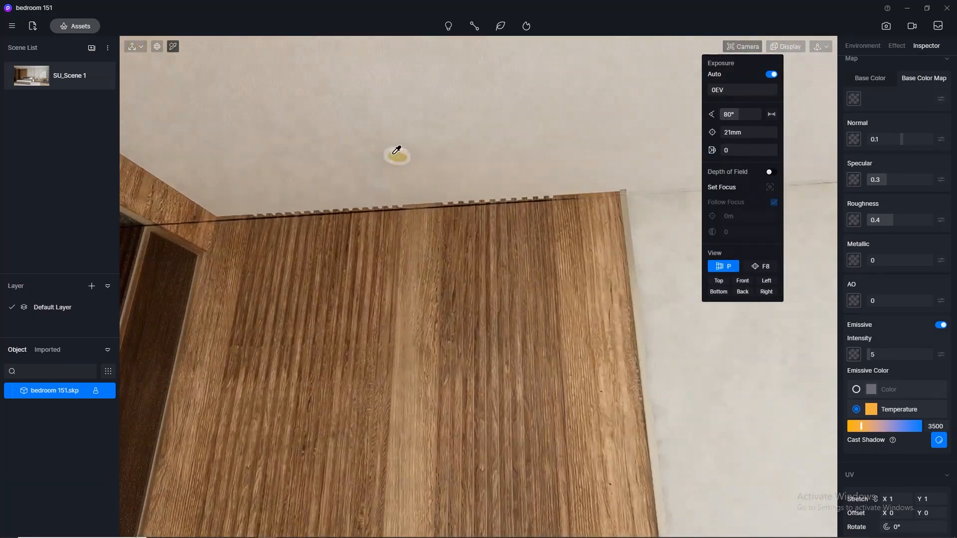
Make the yellow ceiling downlight material emissive with a color temperature of 3500.
click(647, 293)
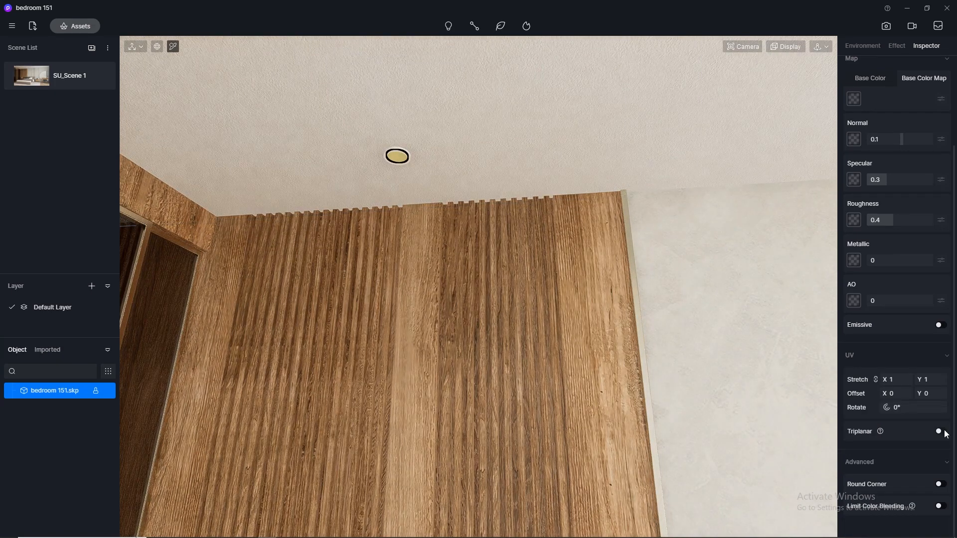
click(942, 326)
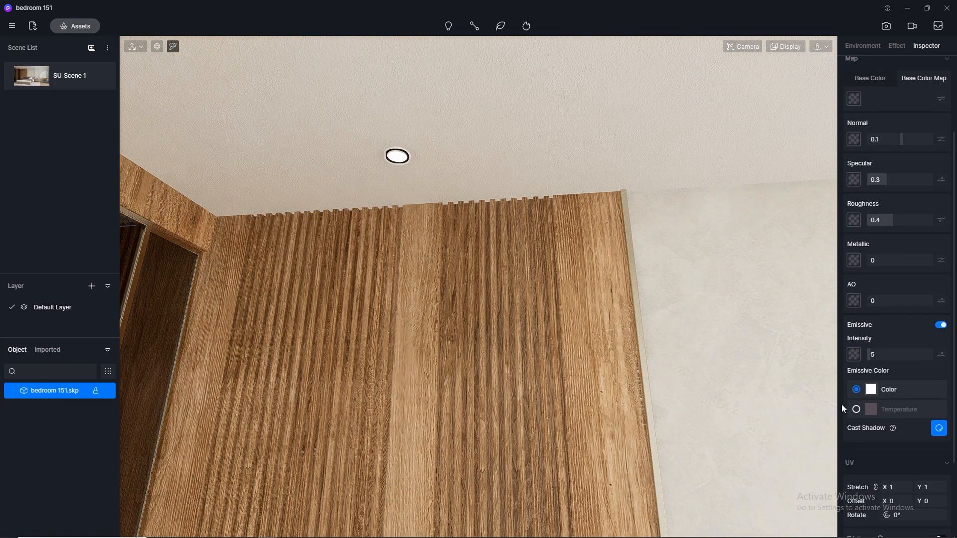
click(856, 410)
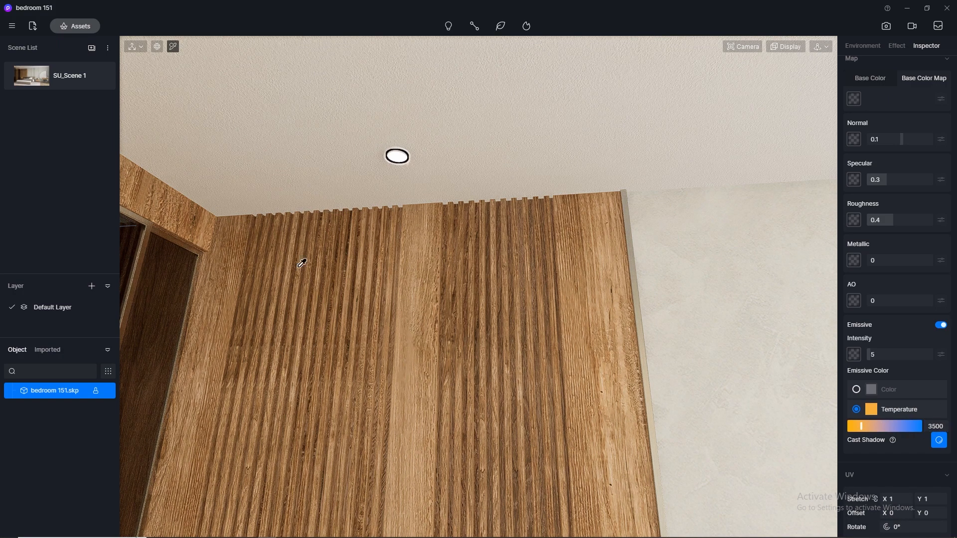
Place a spotlight at the ceiling downlight above the wood wall panel, at about X -245, Y -165, Z 2945.
click(446, 31)
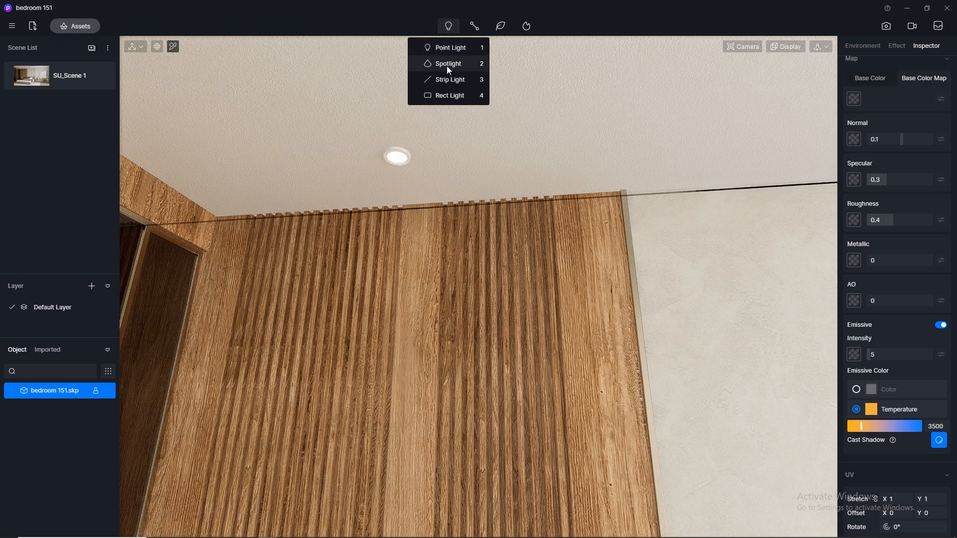
click(446, 65)
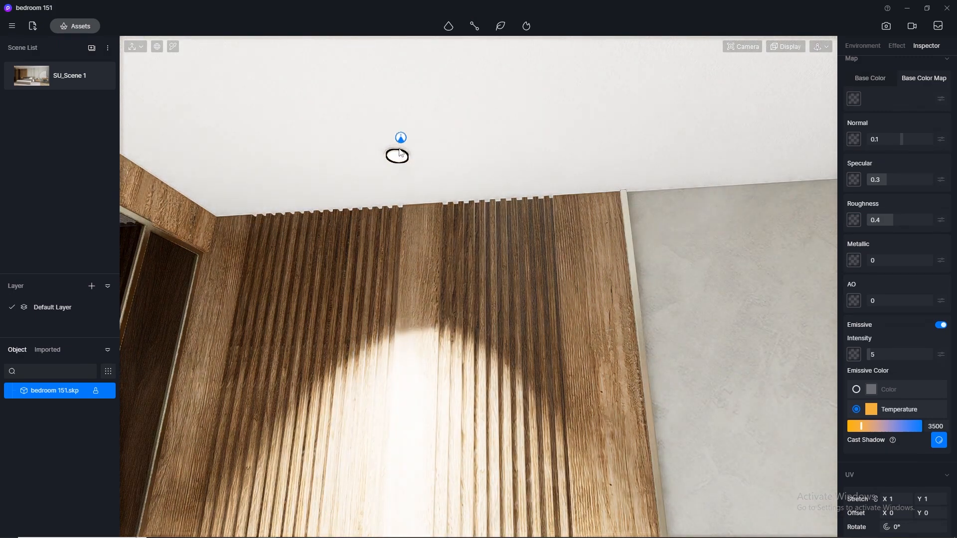
click(399, 160)
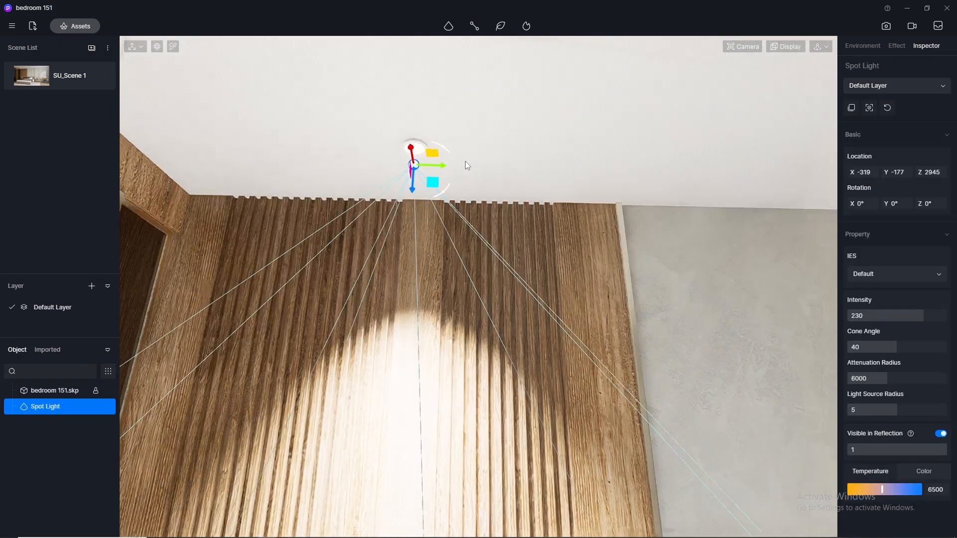
mouse_move(444, 168)
mouse_down()
mouse_move(417, 152)
mouse_move(429, 202)
mouse_move(429, 168)
mouse_up()
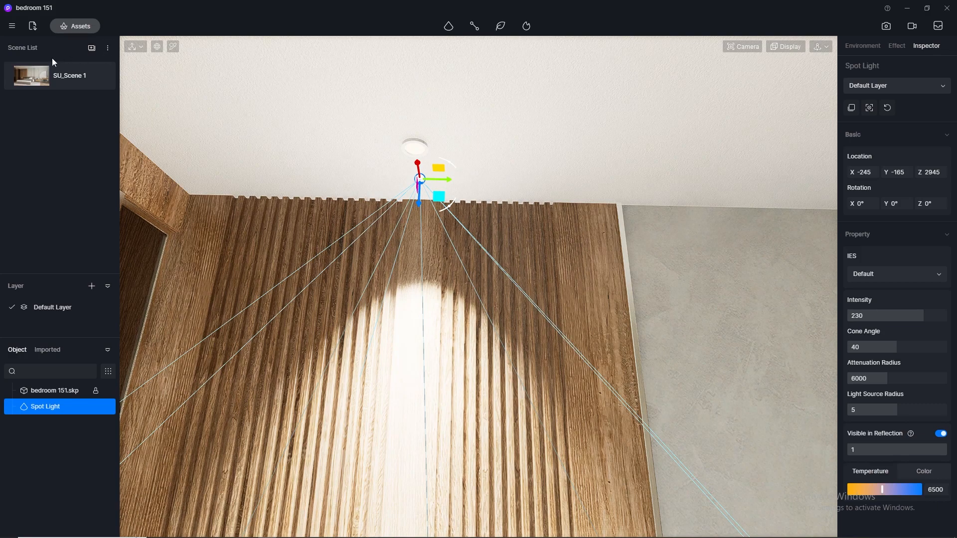
From SU_Scene 1, set the spotlight's attenuation radius to about 3308, intensity to 1 and temperature to 3500, and check its glow deselected.
click(36, 78)
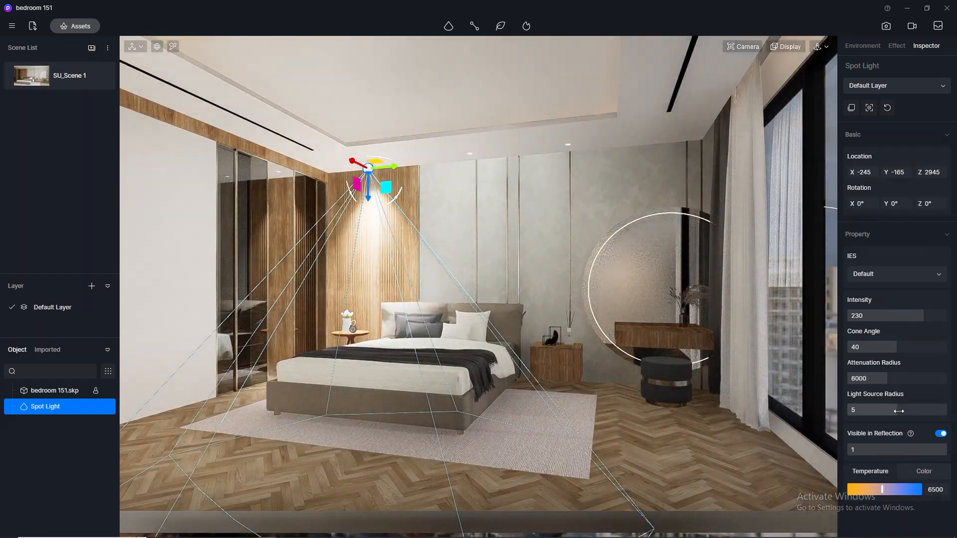
drag(900, 379, 869, 383)
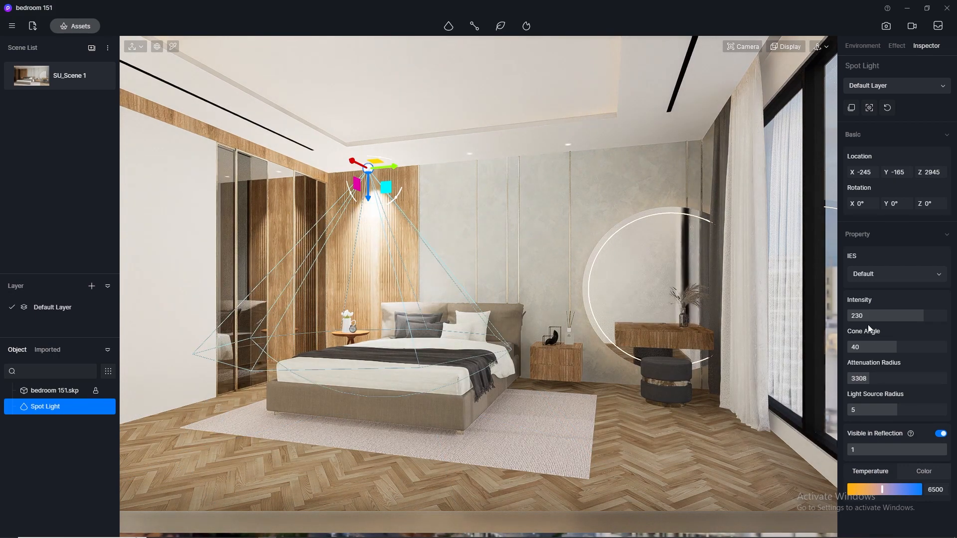
double_click(867, 319)
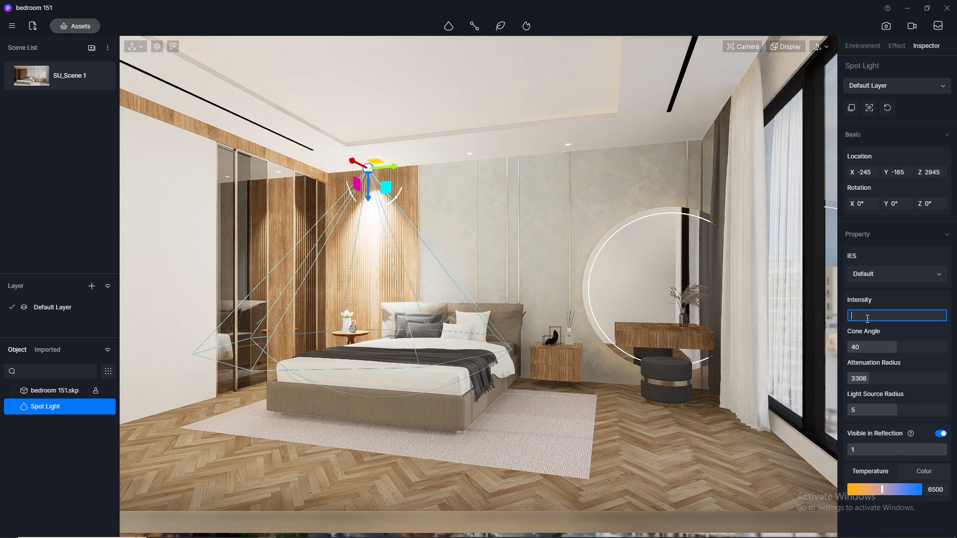
text(1)
key(Return)
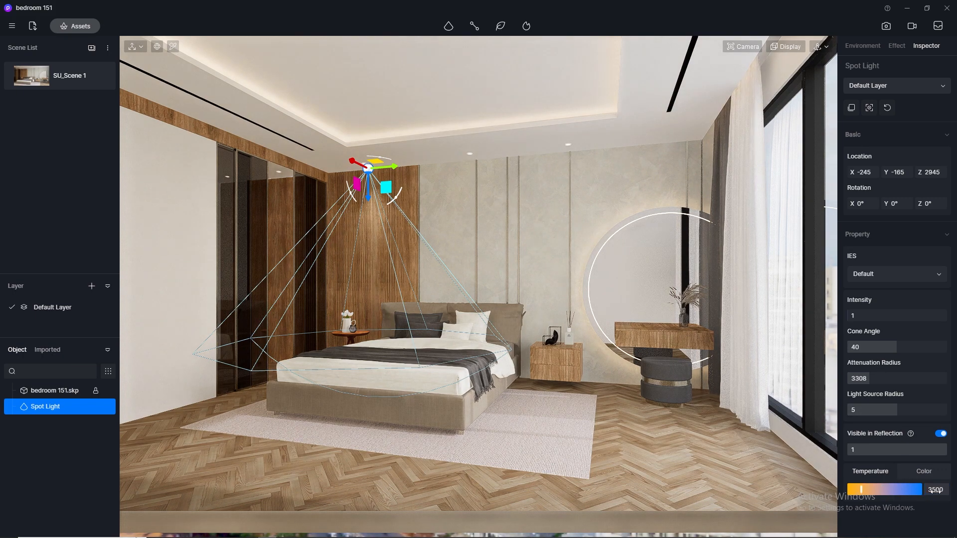
click(690, 464)
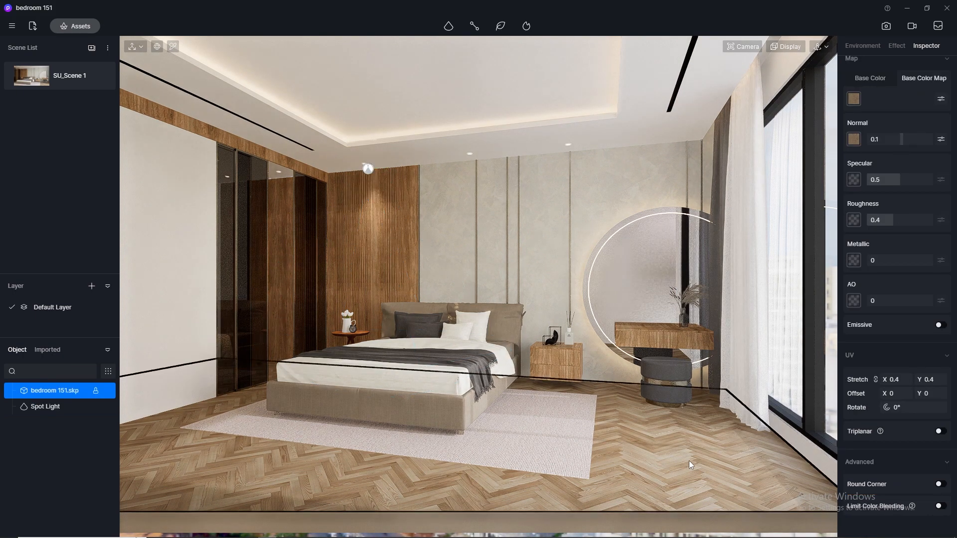
click(368, 170)
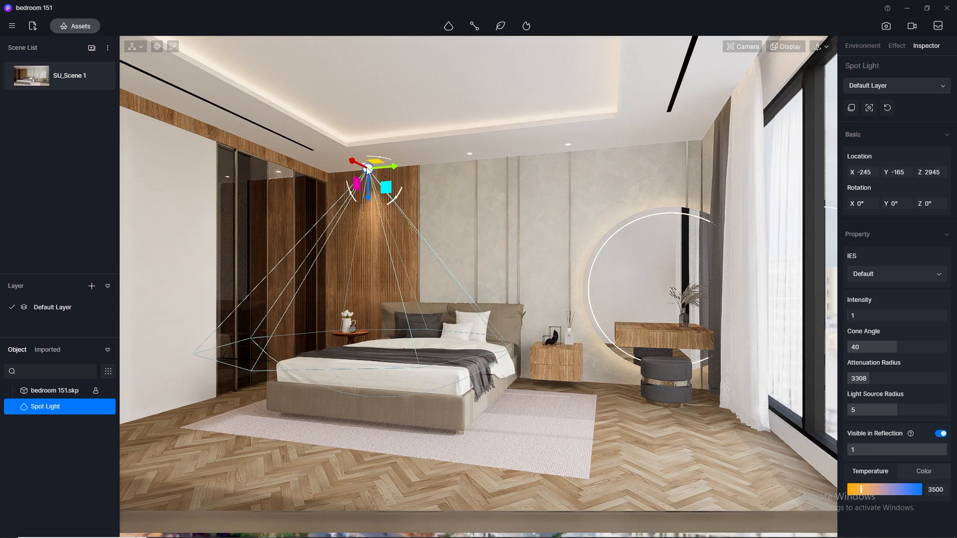
click(726, 471)
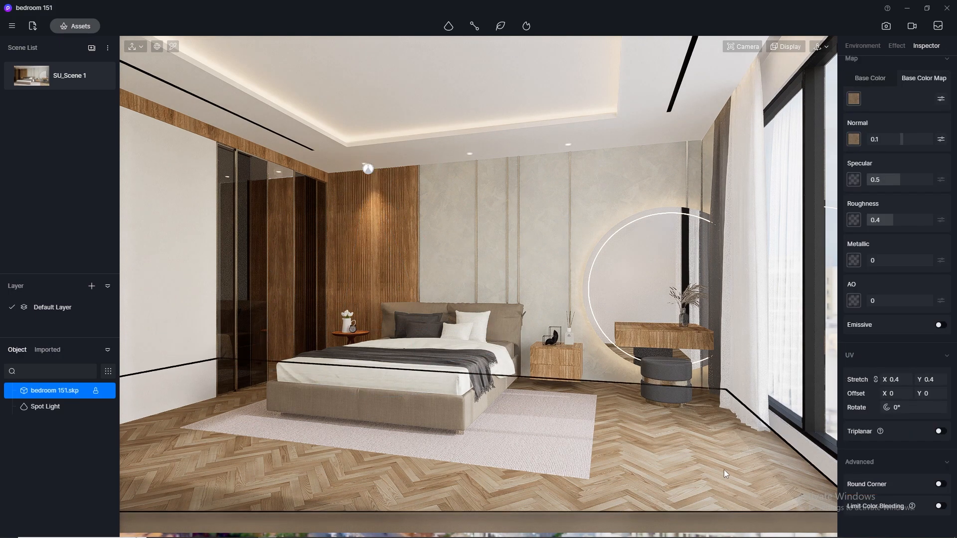
Copy the spotlight to the four other ceiling downlights at about Y 1371, 2682, -1737 and -2805, and update SU_Scene 1.
click(369, 170)
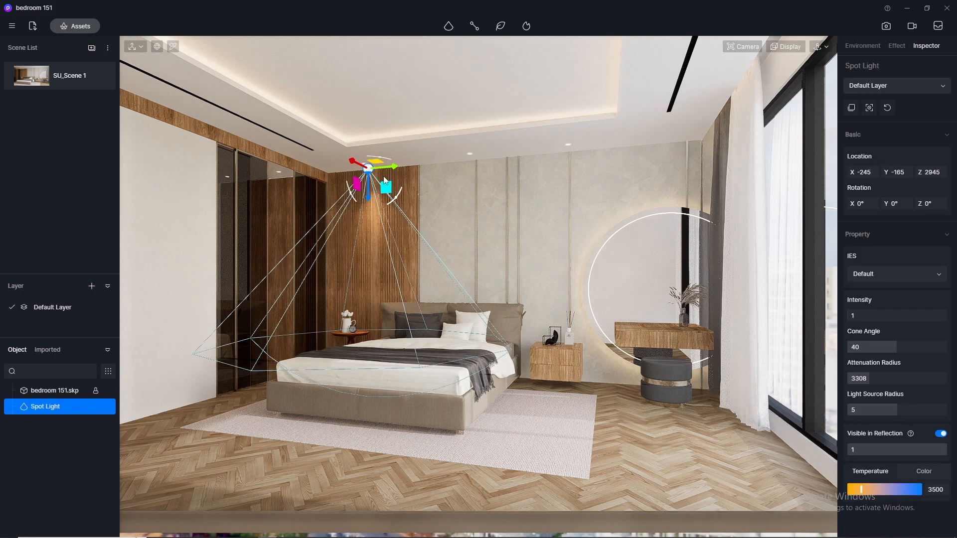
drag(397, 175, 501, 174)
alt+drag(498, 167, 494, 166)
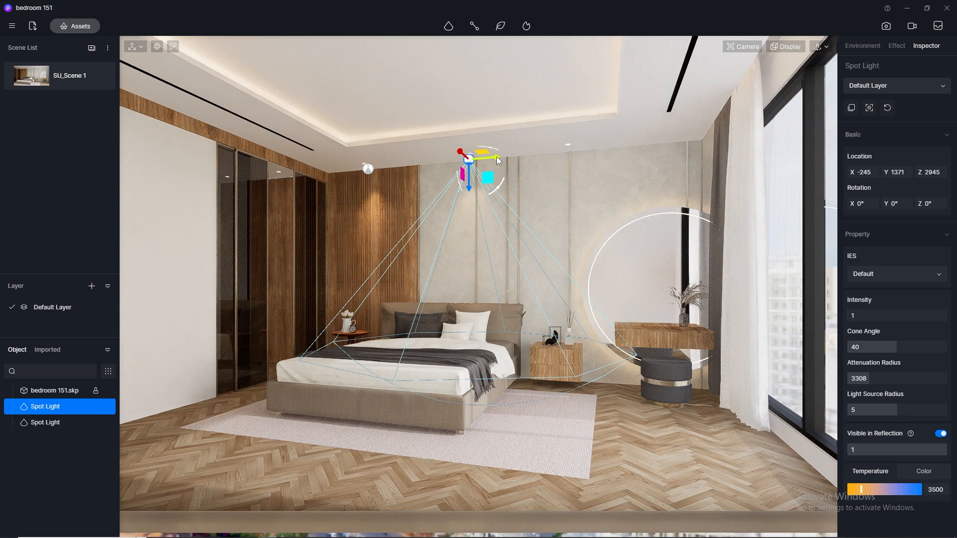
drag(497, 159, 605, 165)
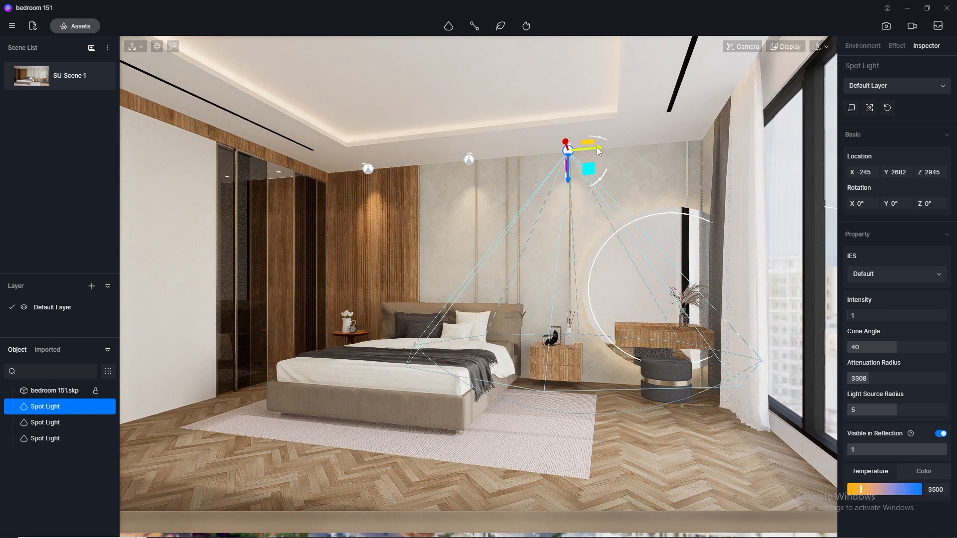
drag(600, 151, 301, 175)
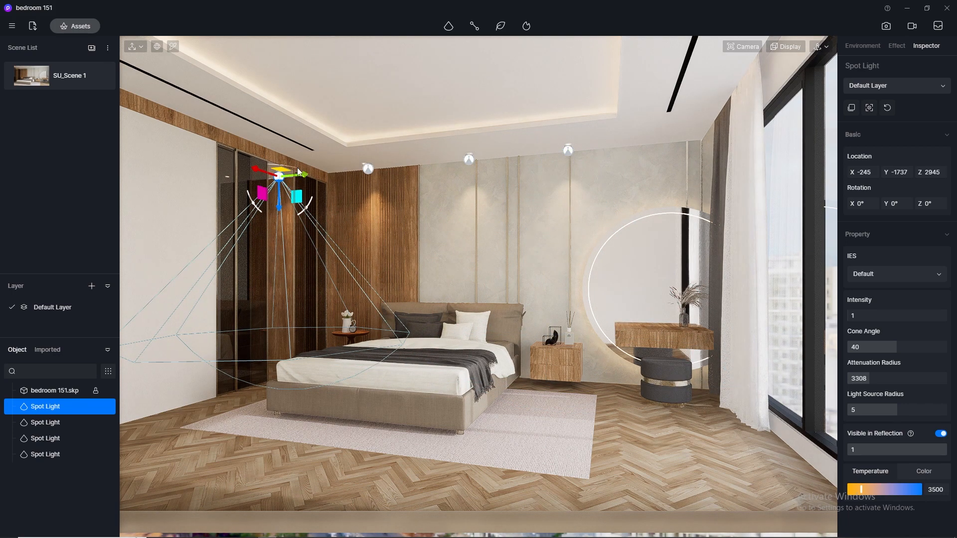
drag(300, 177, 253, 196)
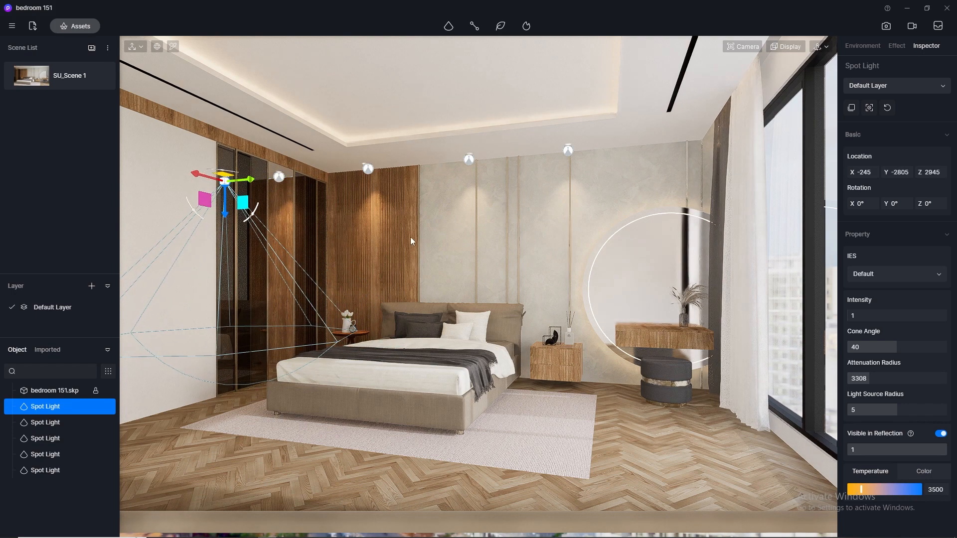
click(658, 444)
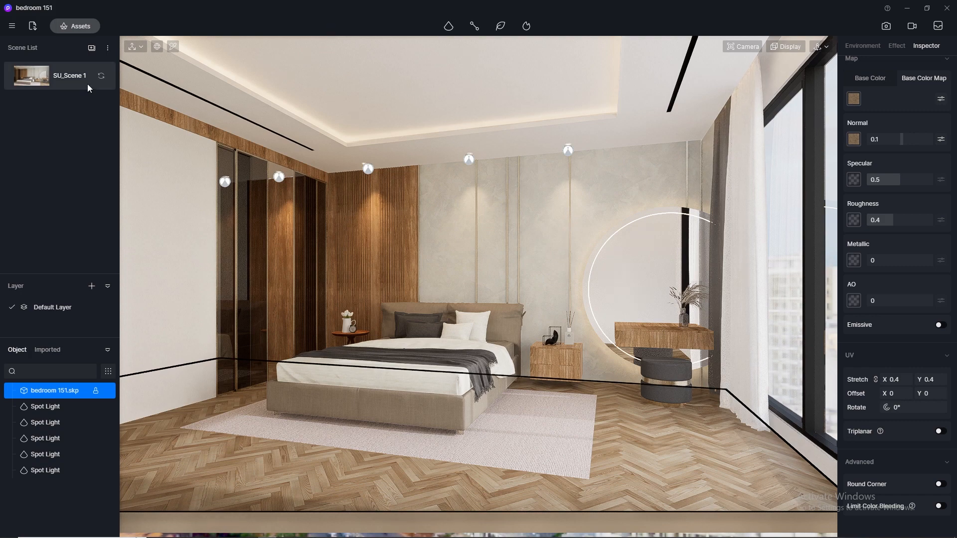
click(102, 77)
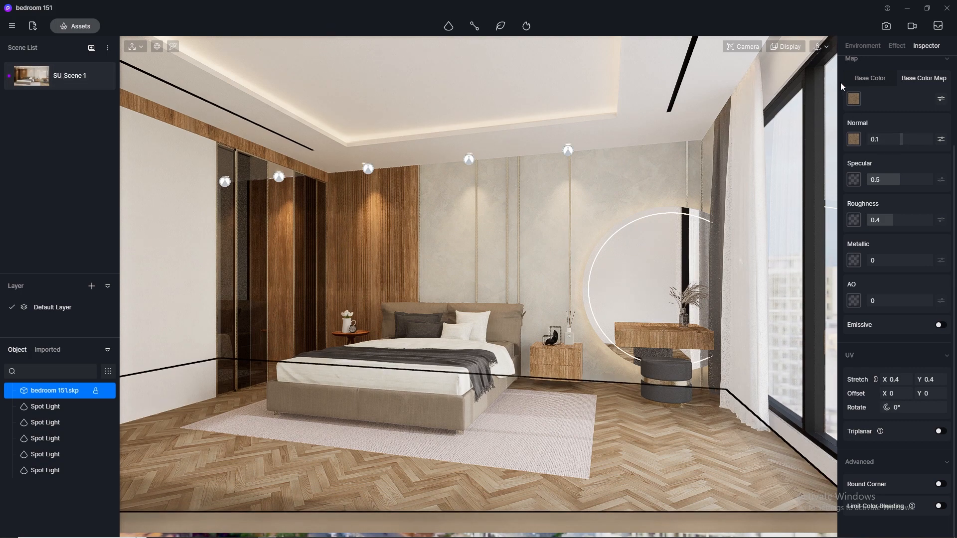
Switch to image rendering mode and cool the post-processing white balance, trying 5600 and entering 5800.
click(893, 26)
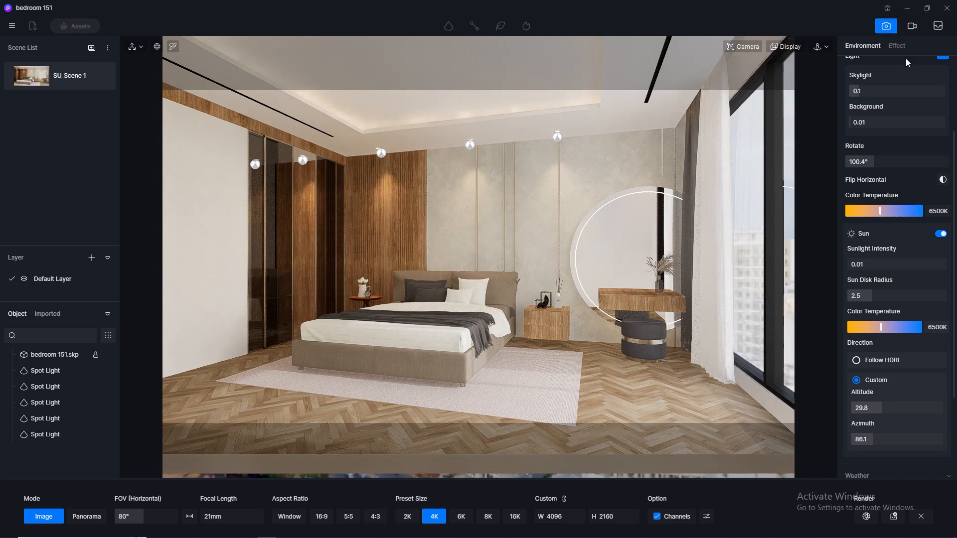
click(898, 45)
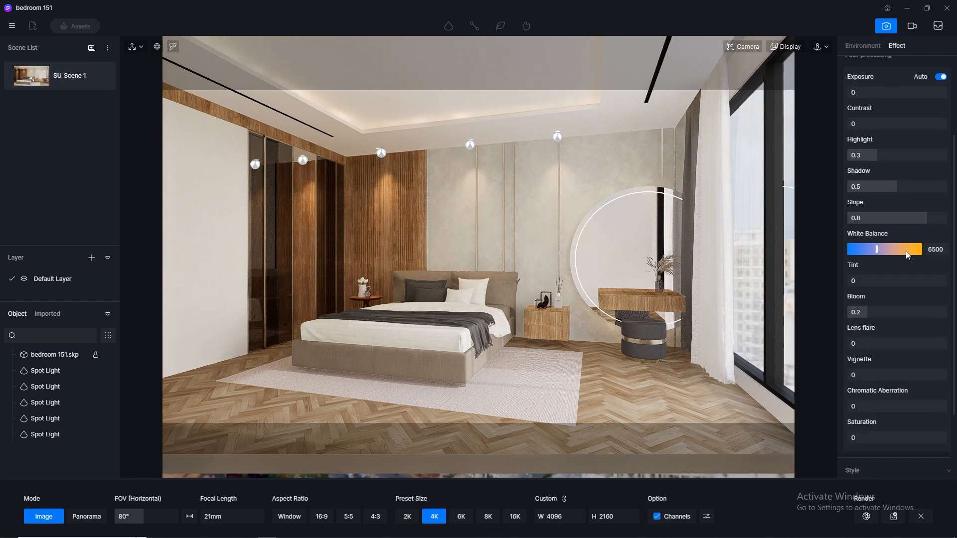
drag(876, 249, 870, 273)
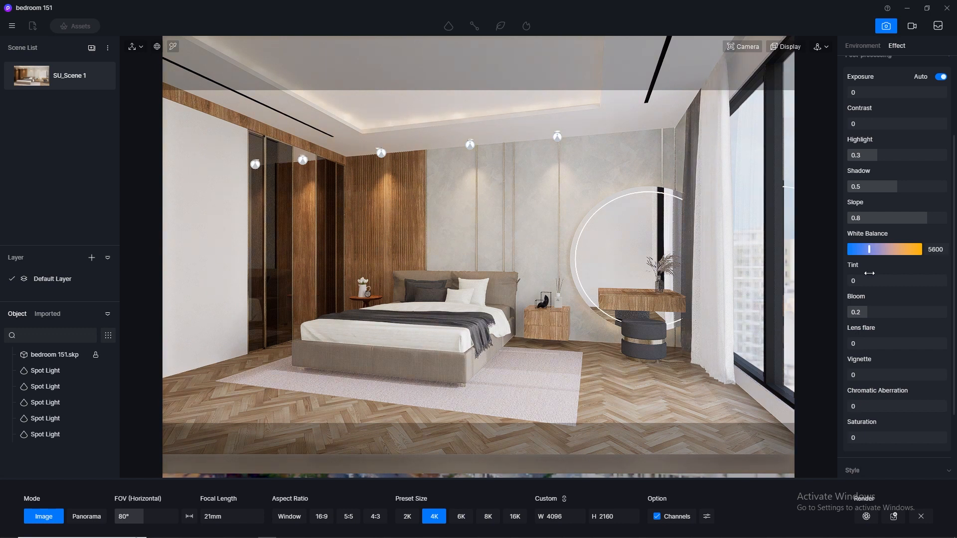
click(939, 249)
text(58)
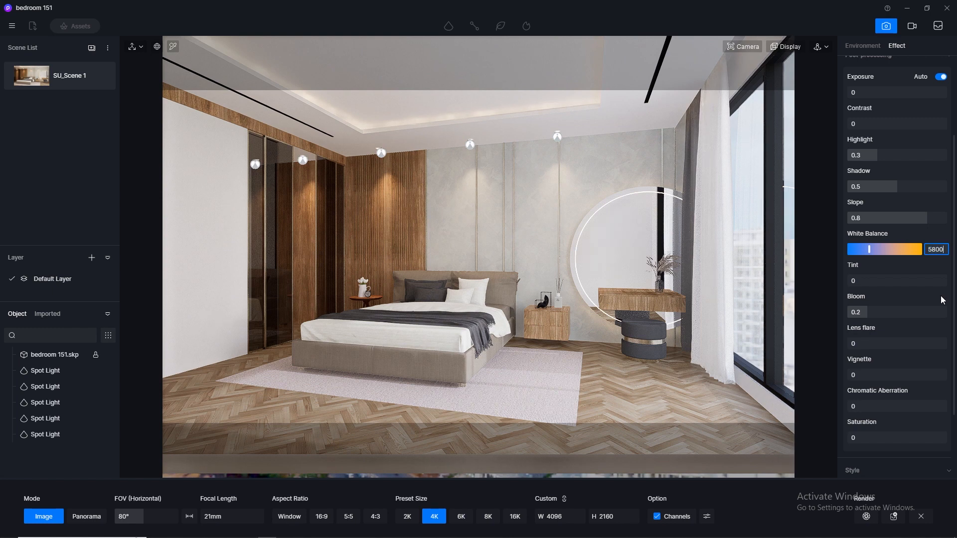
key(Return)
Try a post-processing white balance of 6000, and lower it again to a cooler value.
click(939, 250)
text(600)
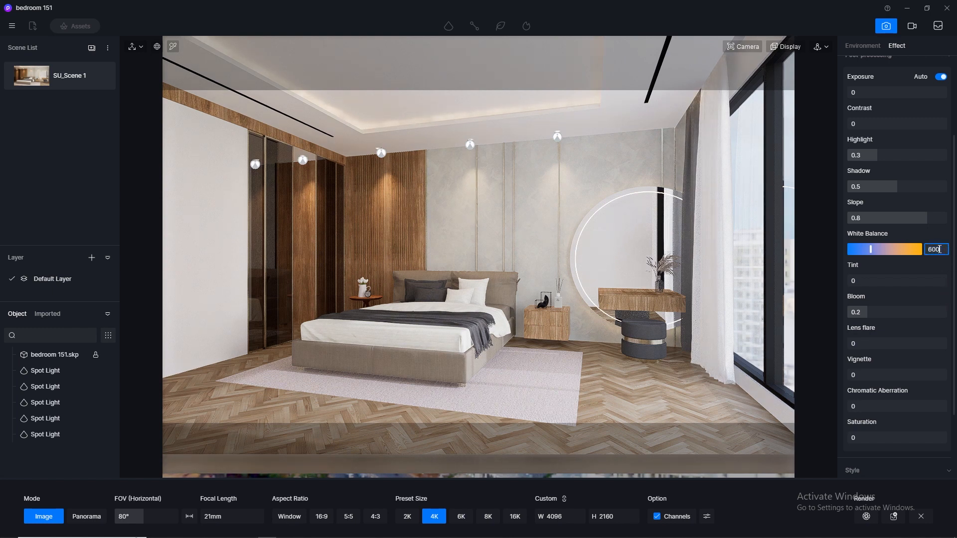
text(0)
key(Return)
click(940, 250)
text(5)
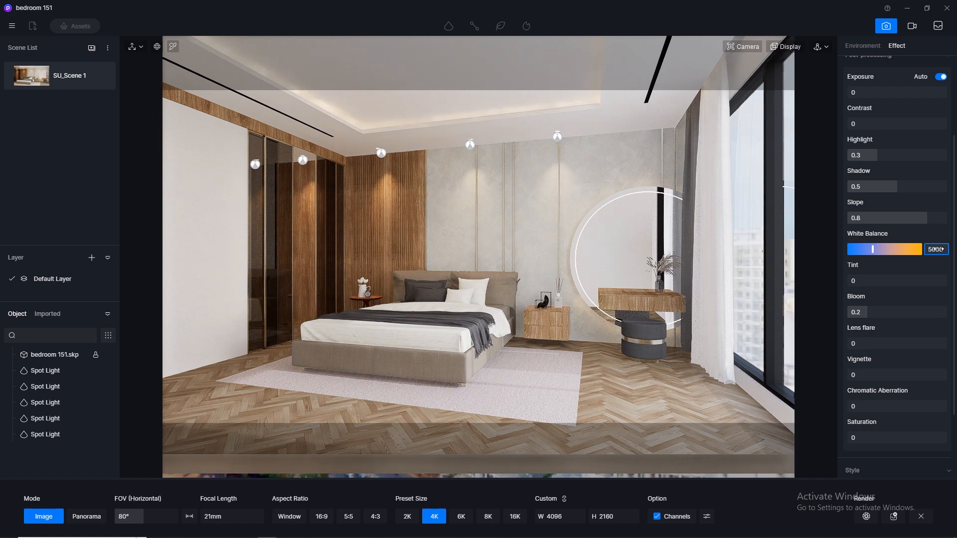
key(Return)
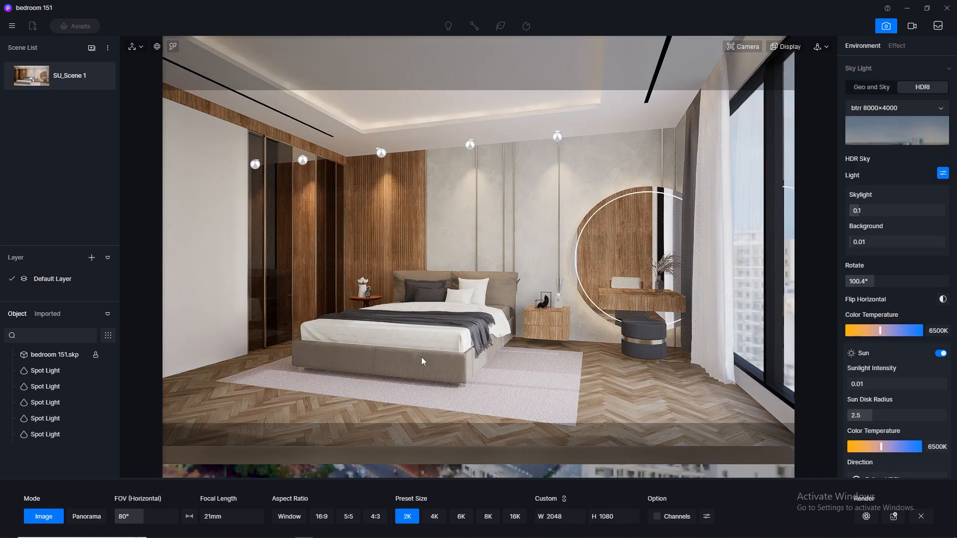
Render the bedroom image at 4K, saving it as D5_Image_20230411_062736.png in the #151 bedroom folder.
click(436, 514)
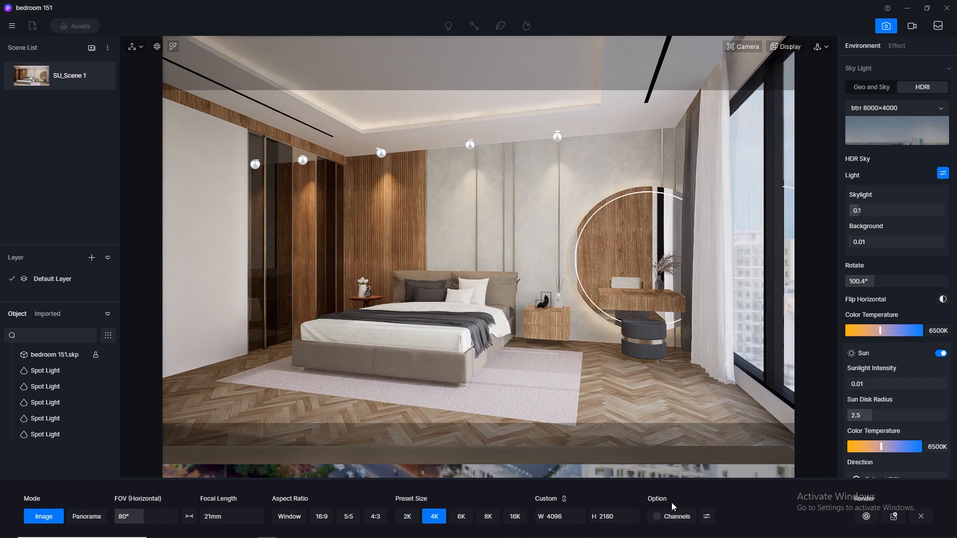
click(867, 516)
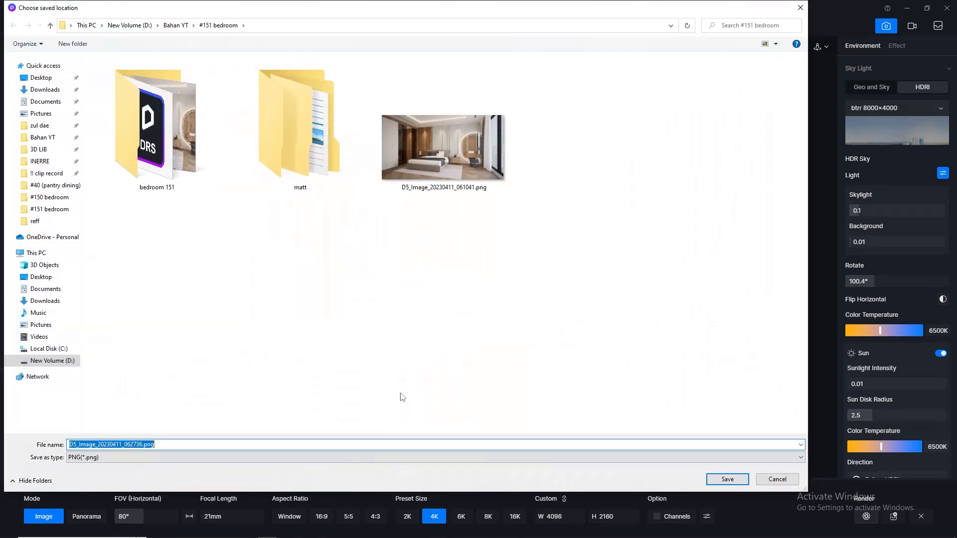
key(Return)
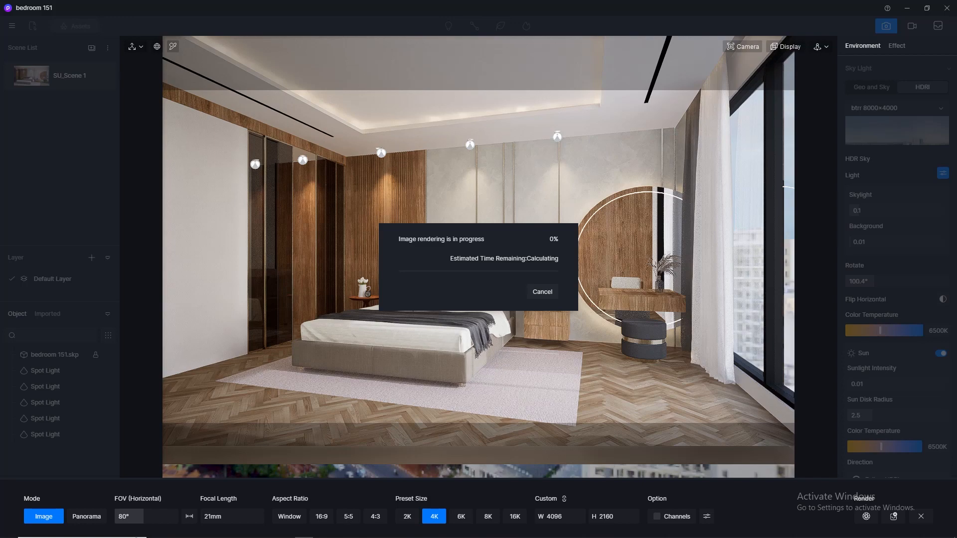